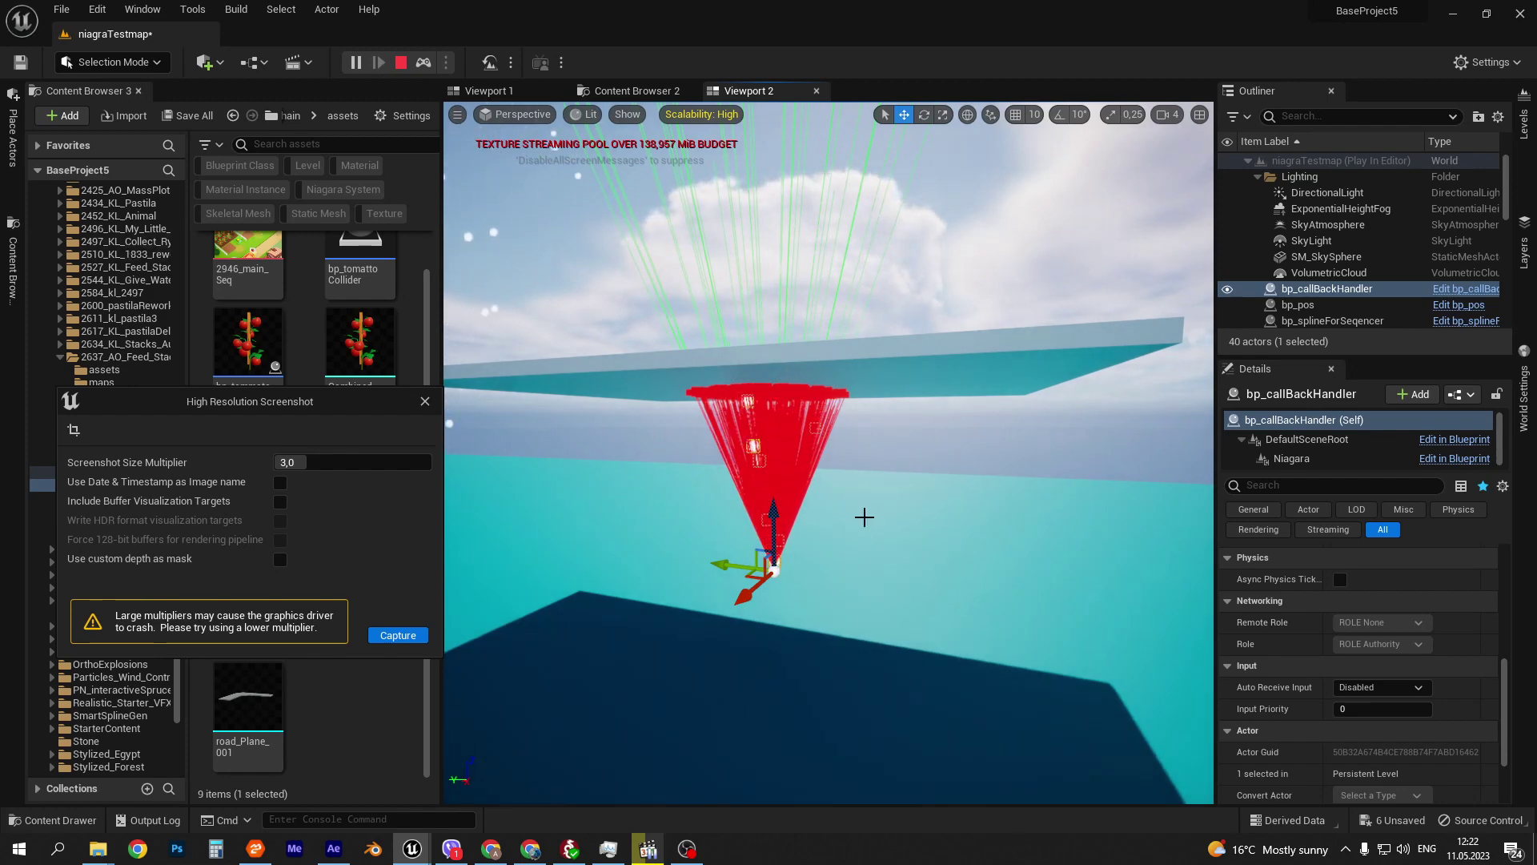
- Stop the Play-in-Editor session and open bp_callBackHandler in the Blueprint editor
{"action": "left_click", "coordinate": [401, 62]}
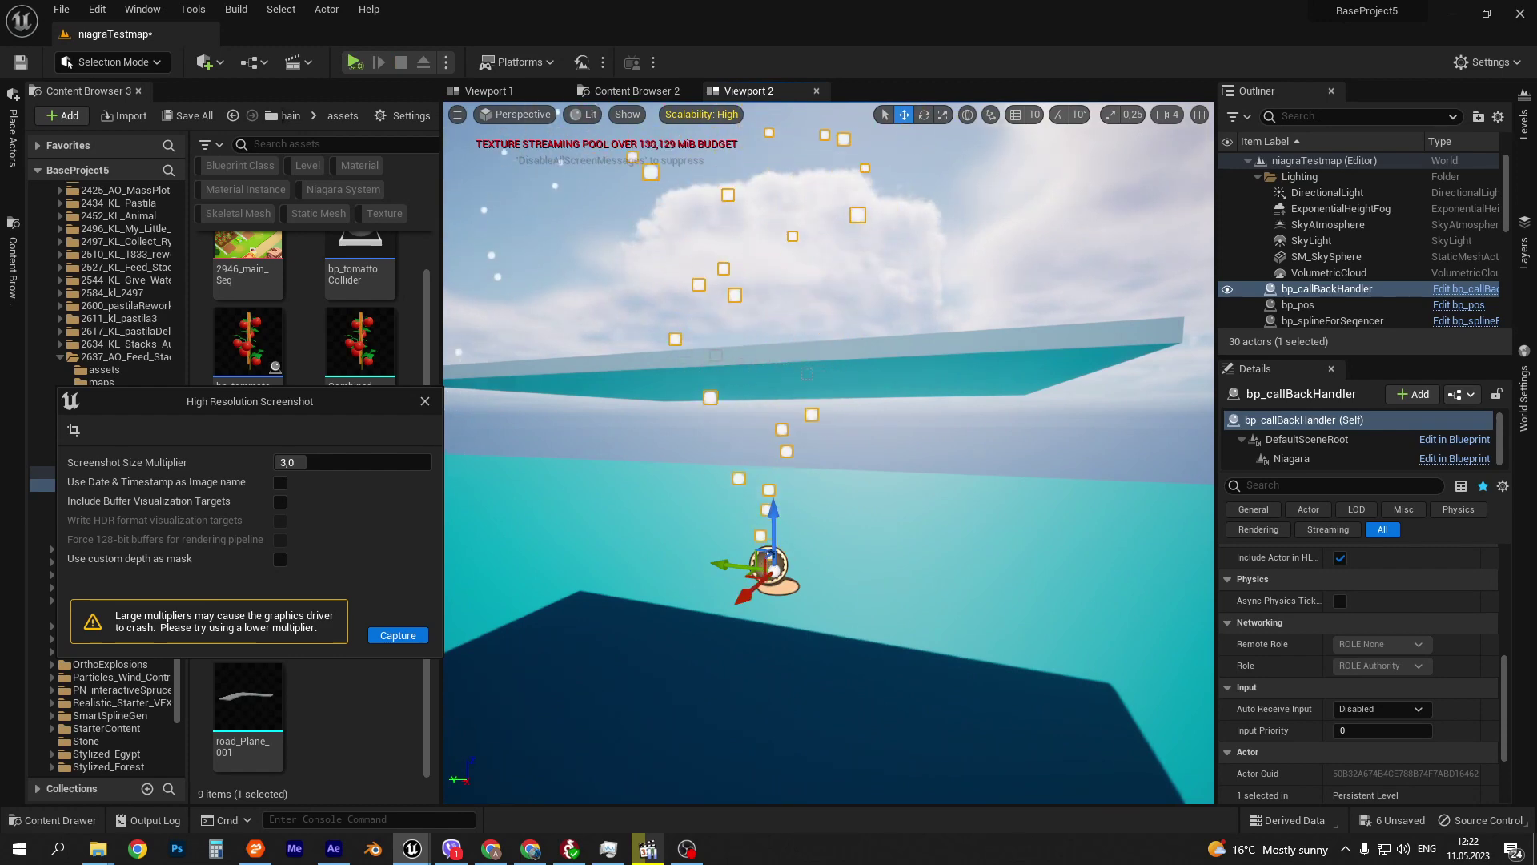
{"action": "key", "text": "ctrl+e"}
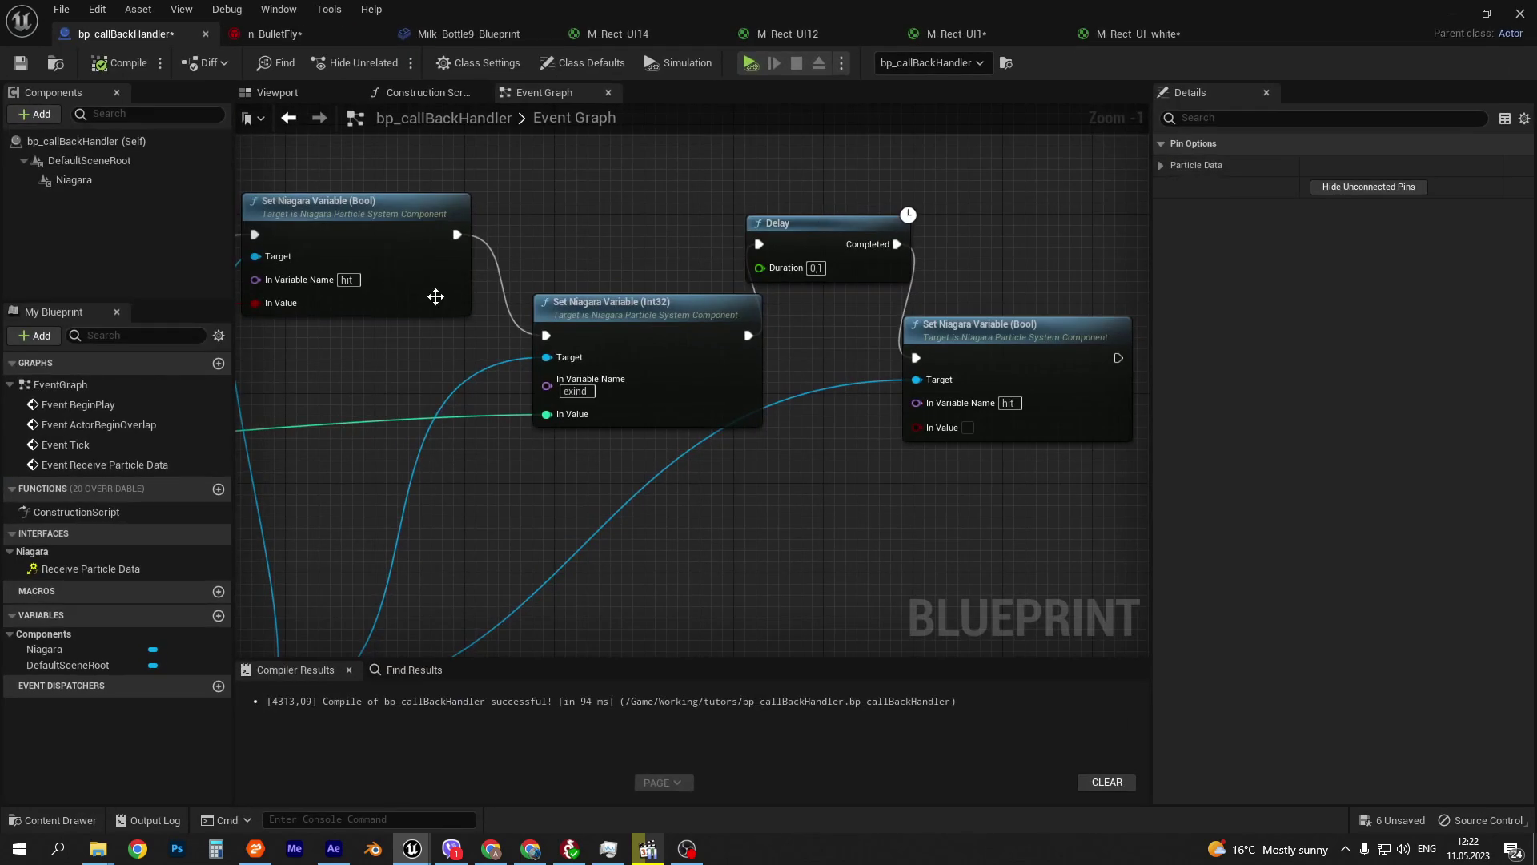
{"action": "right_click_drag", "start_coordinate": [512, 196], "coordinate": [627, 342]}
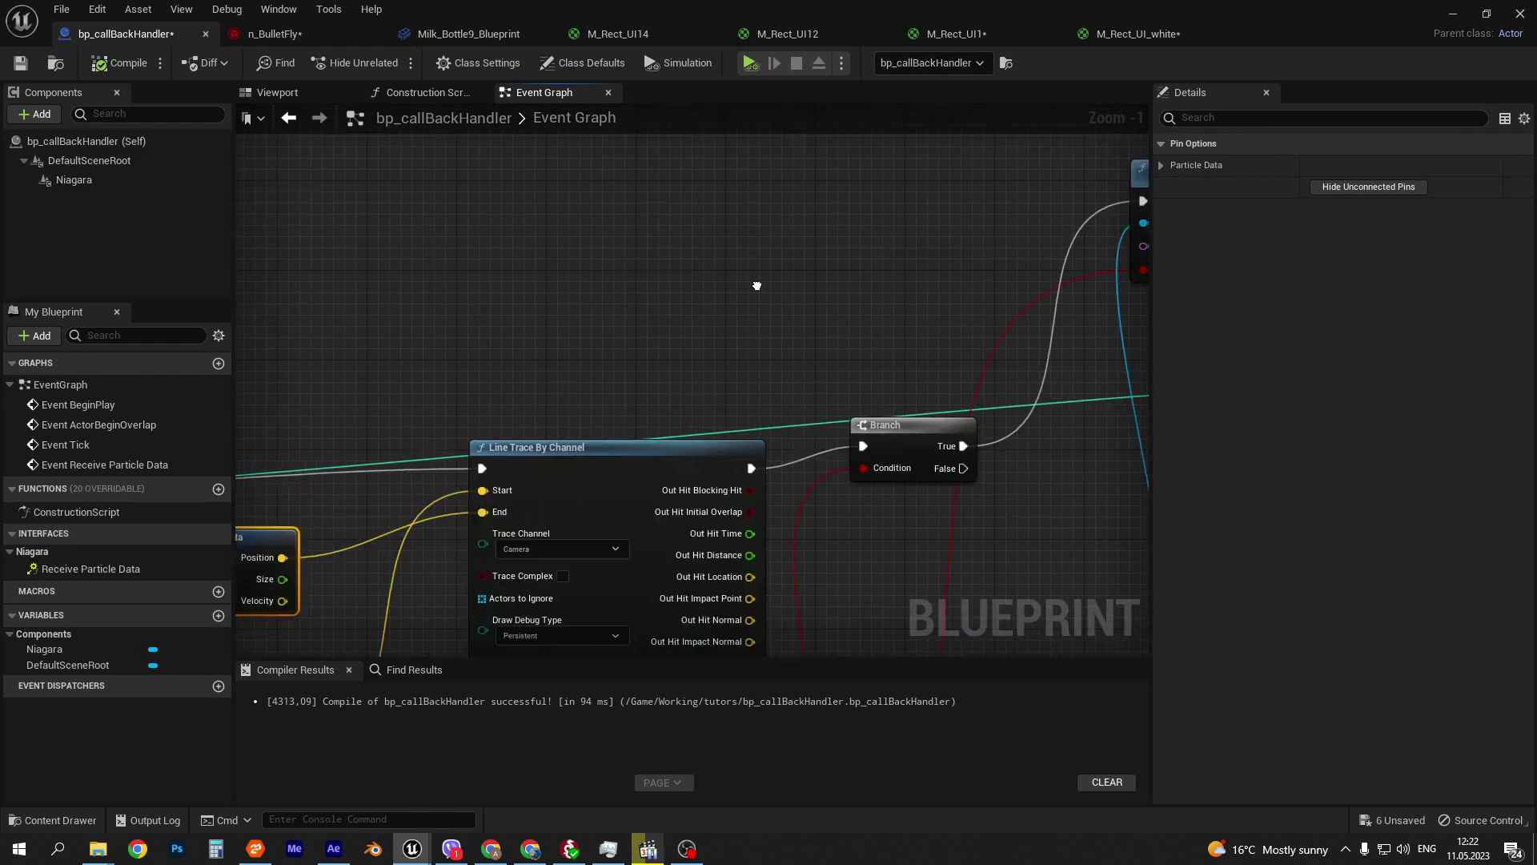
{"action": "scroll", "coordinate": [401, 330], "scroll_direction": "down", "scroll_amount": 2}
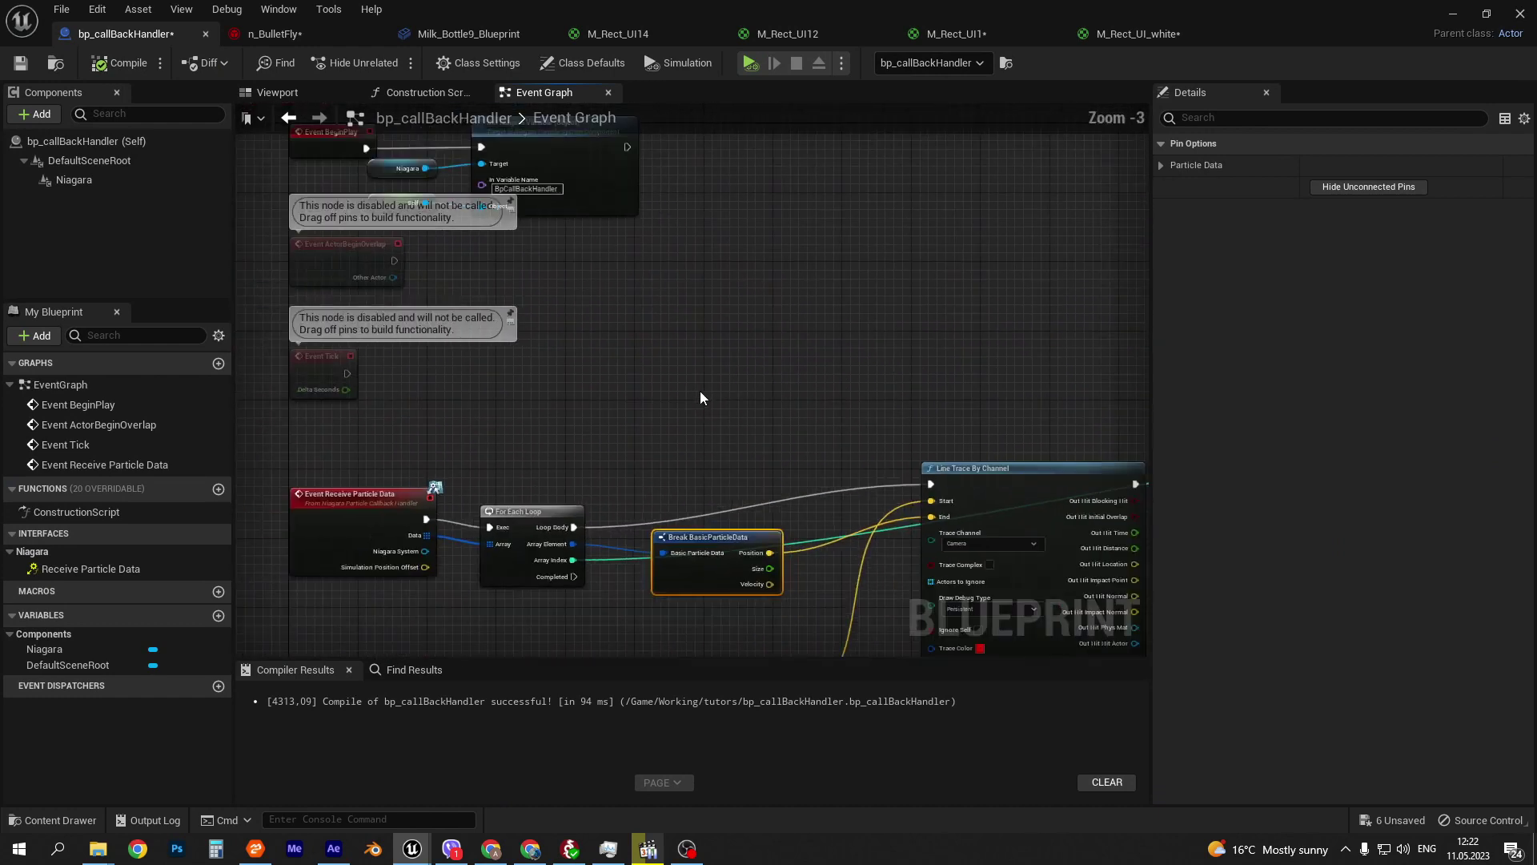
{"action": "right_click_drag", "start_coordinate": [702, 398], "coordinate": [686, 462]}
{"action": "left_click", "coordinate": [382, 293]}
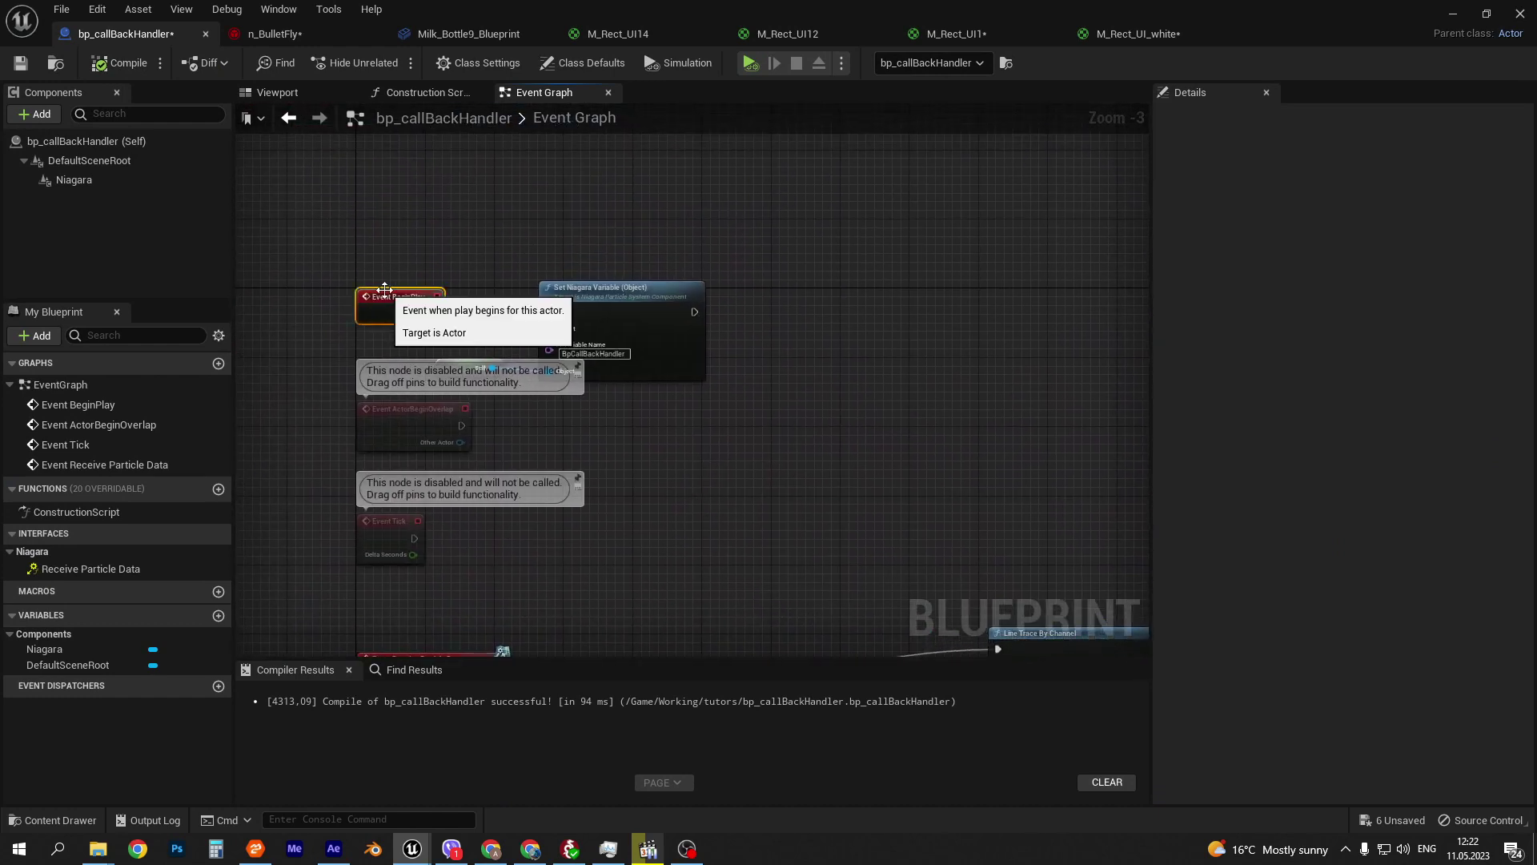
{"action": "scroll", "coordinate": [821, 348], "scroll_direction": "up", "scroll_amount": 2}
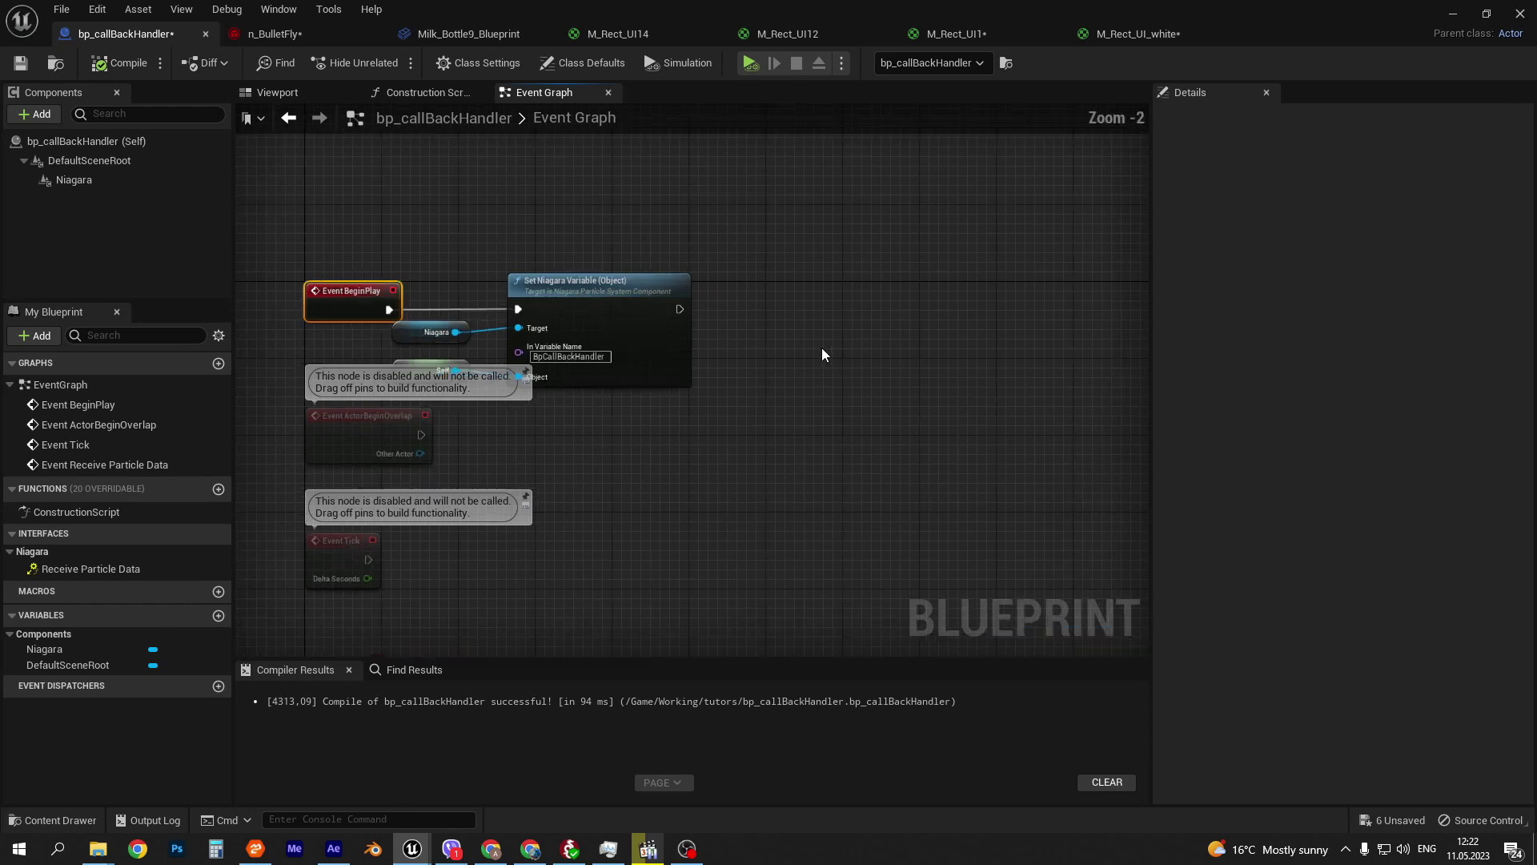
{"action": "left_click", "coordinate": [70, 143]}
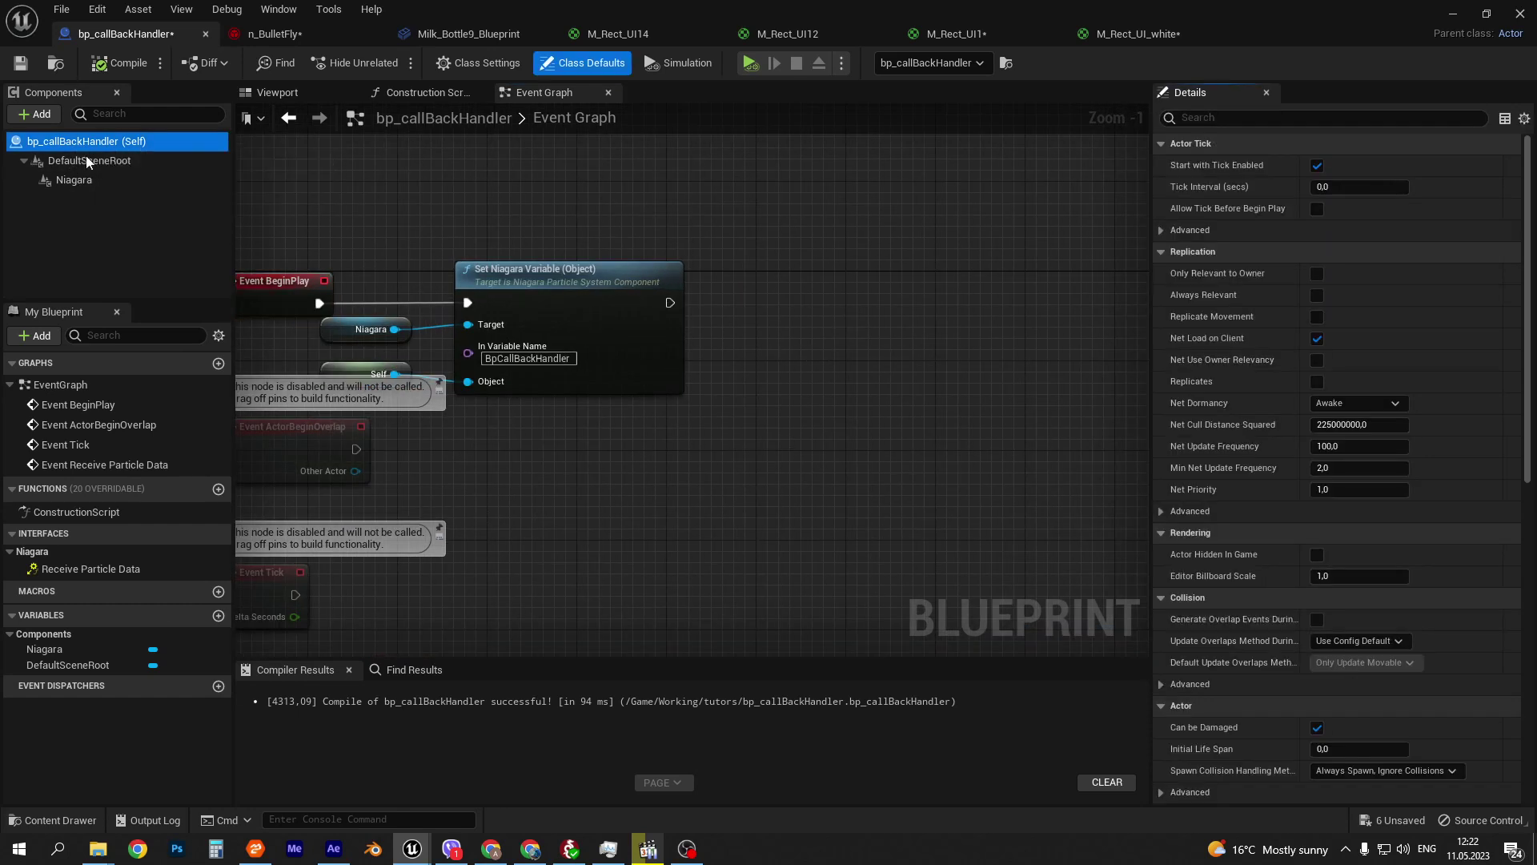
{"action": "left_click", "coordinate": [55, 182]}
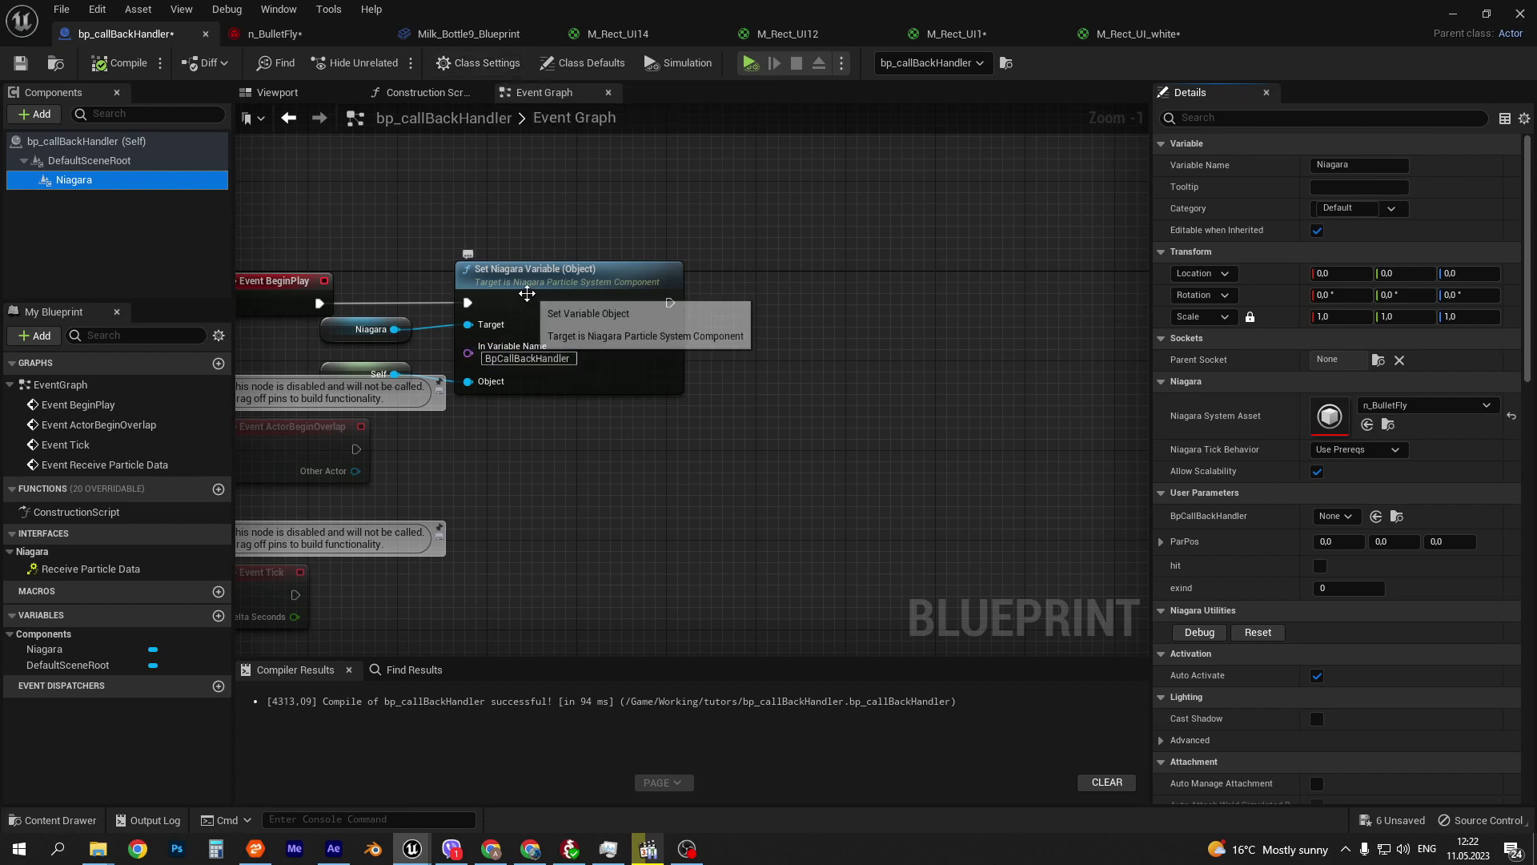
{"action": "right_click_drag", "start_coordinate": [377, 310], "coordinate": [461, 308]}
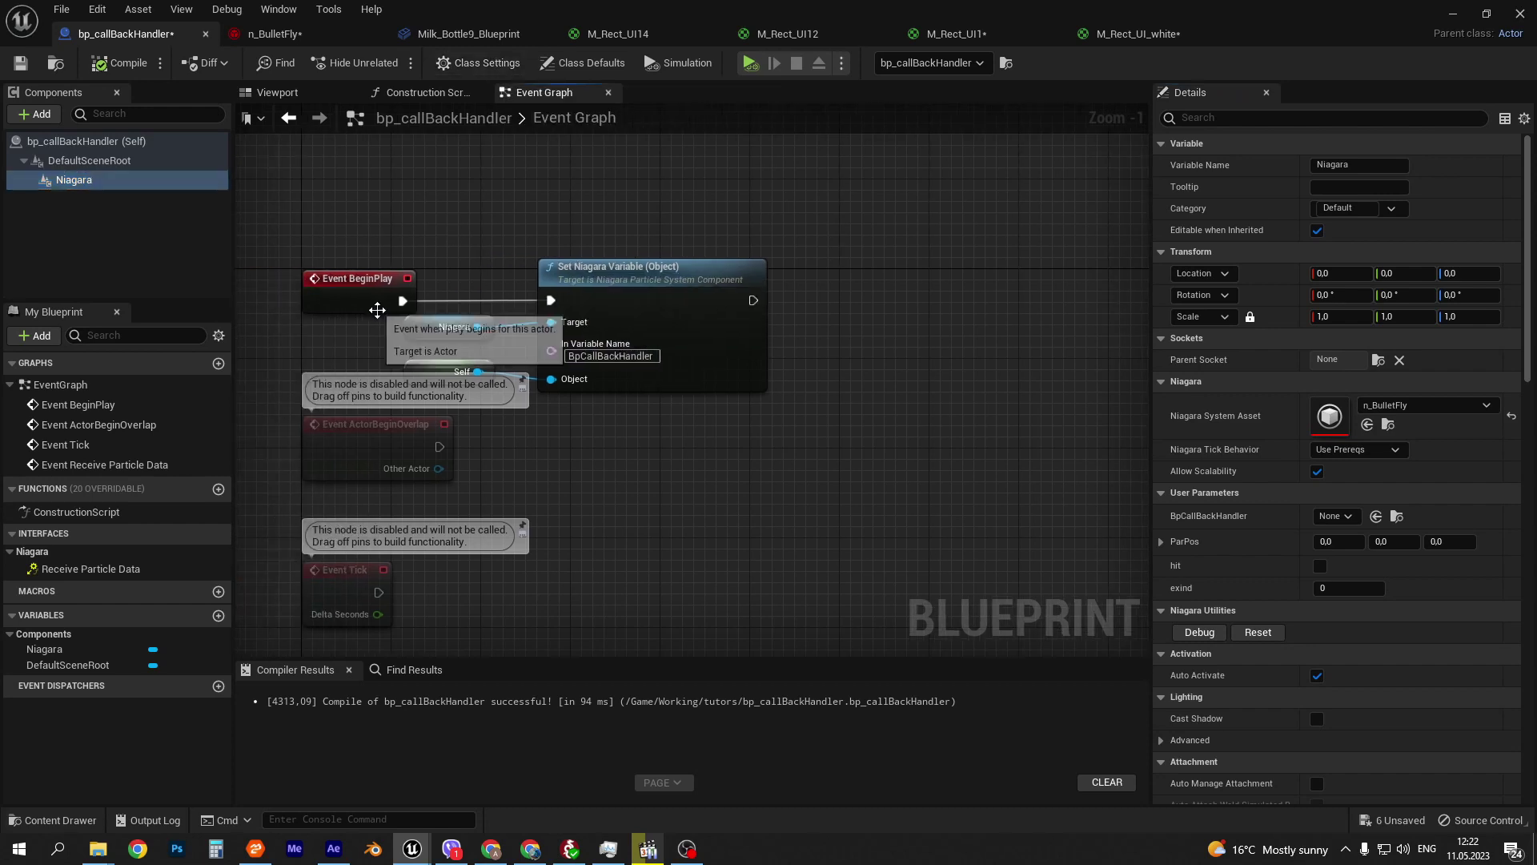
{"action": "left_click", "coordinate": [445, 327]}
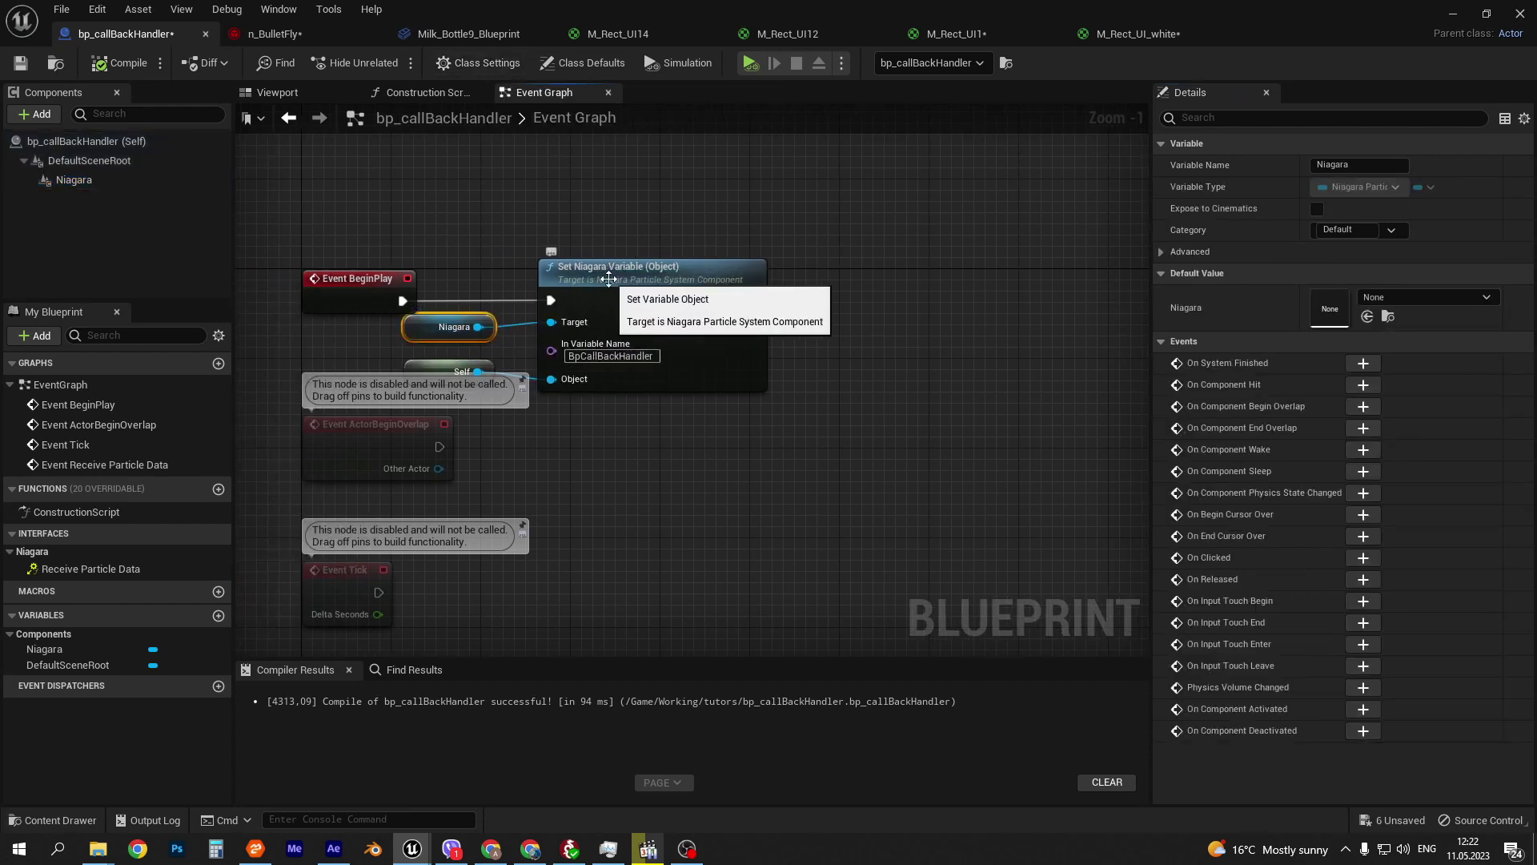
{"action": "left_click", "coordinate": [455, 370]}
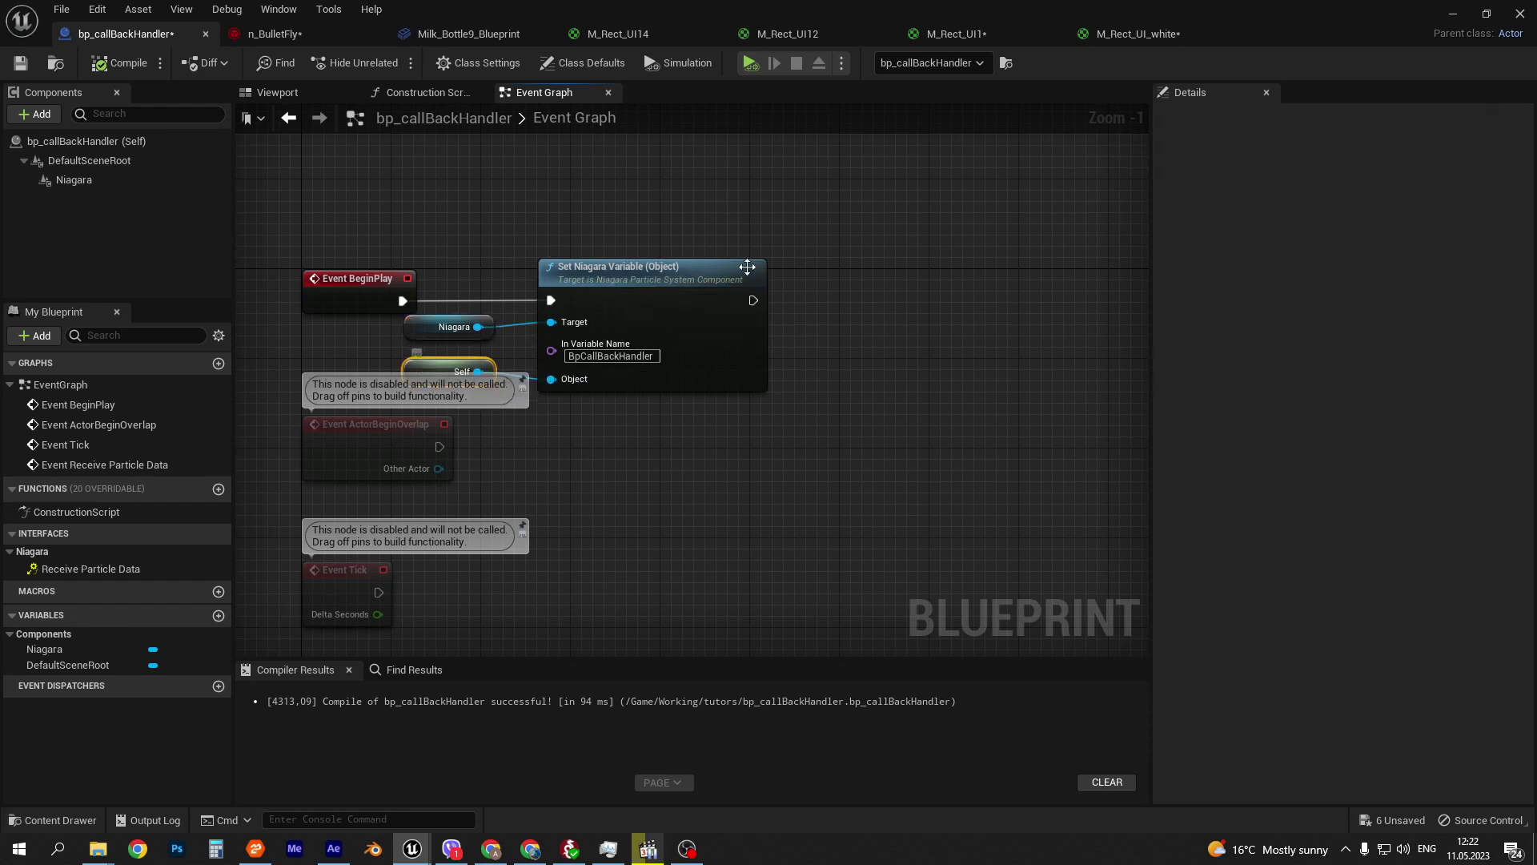
- Confirm the BpCallBackHandler variable name on Set Niagara Variable, then view the Class Settings interfaces
{"action": "left_click", "coordinate": [597, 281]}
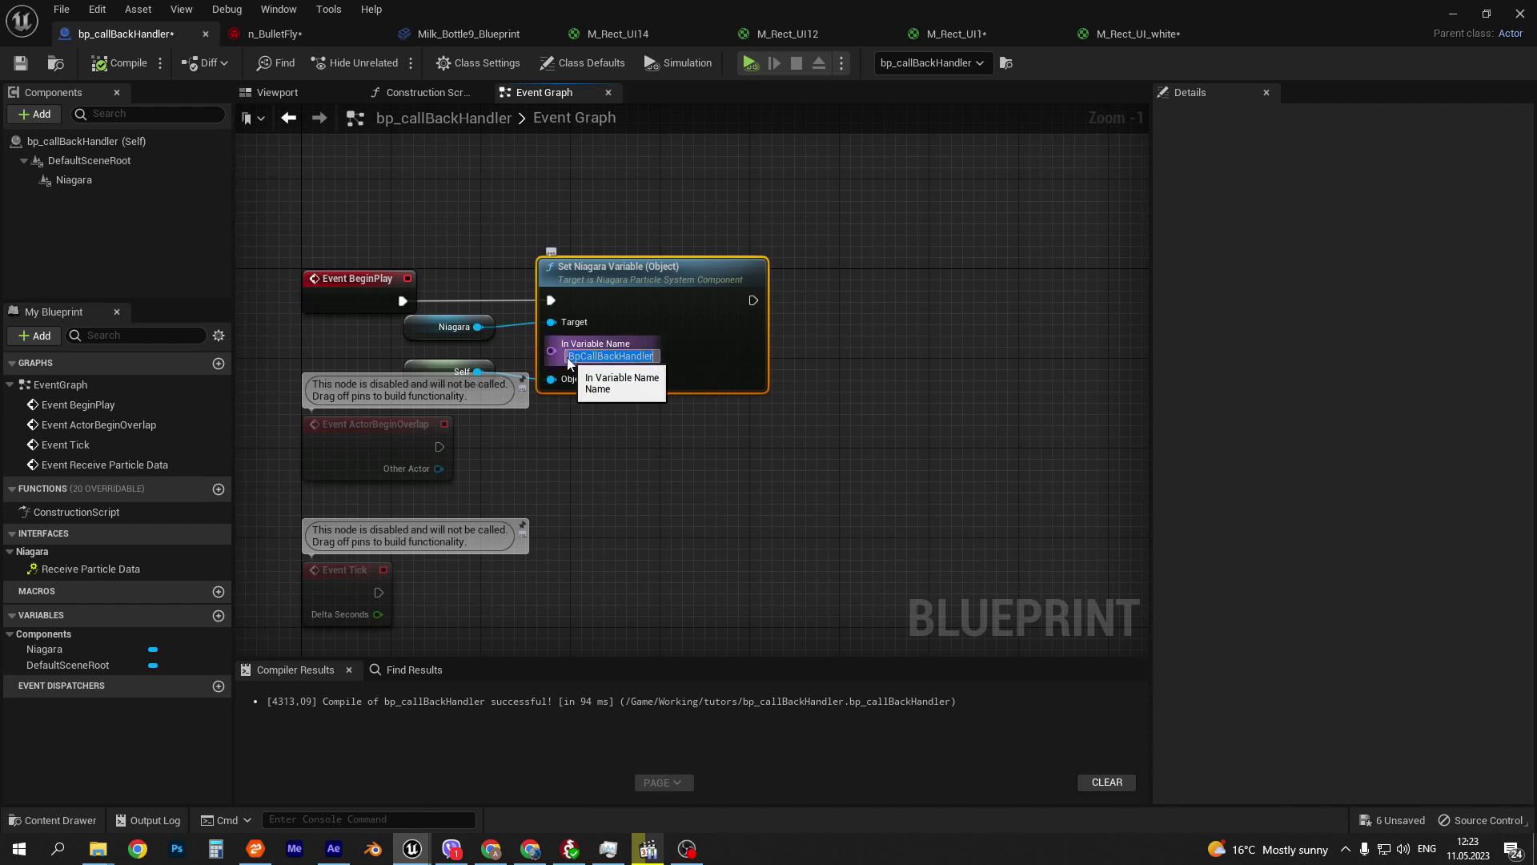
{"action": "left_click", "coordinate": [564, 216]}
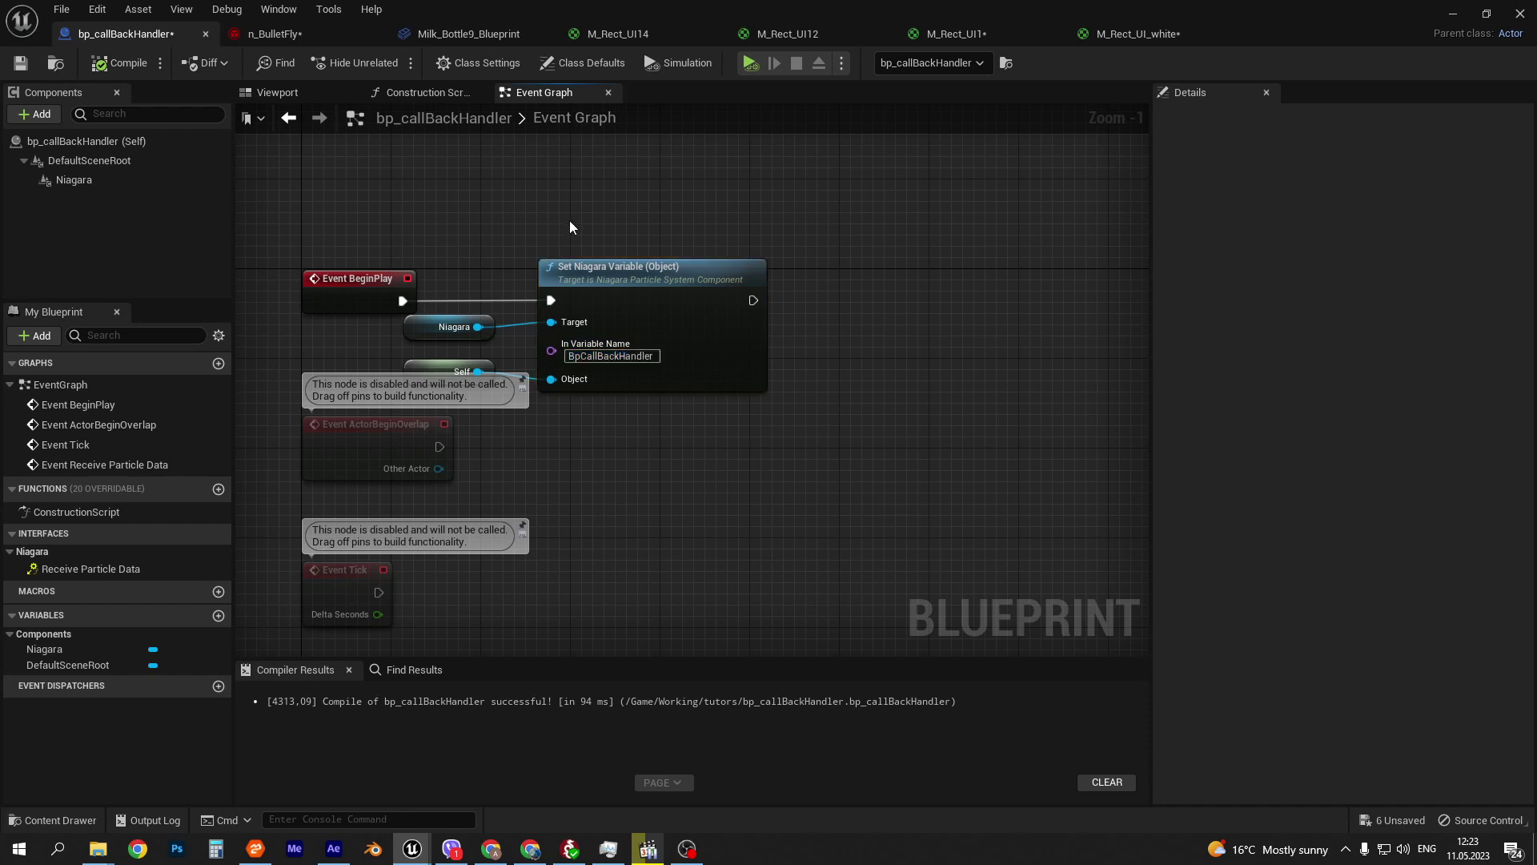
{"action": "left_click", "coordinate": [474, 64]}
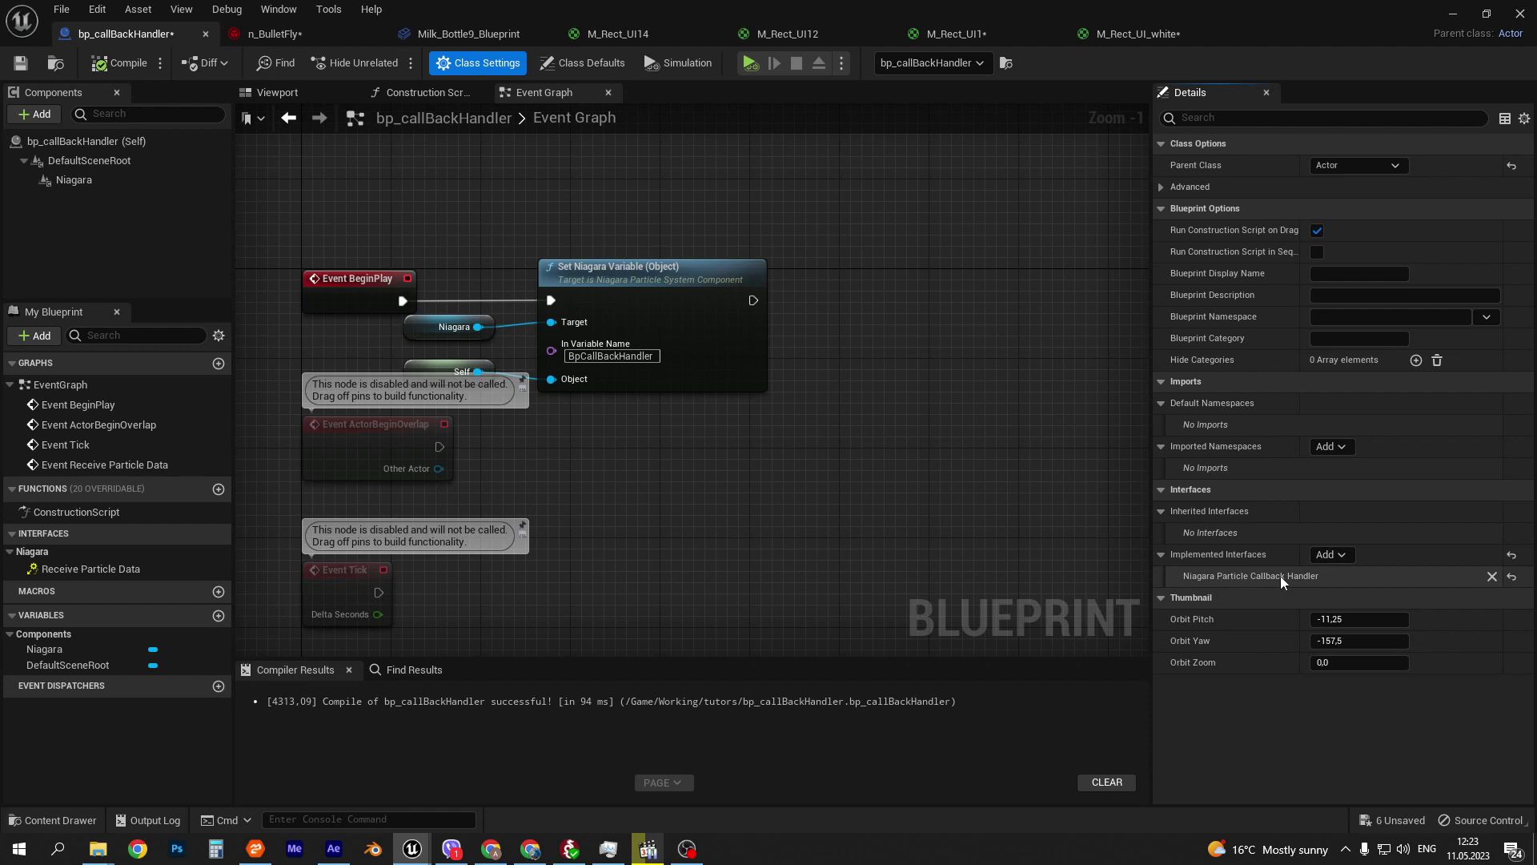
- Jump the graph to the Receive Particle Data event and select its node
{"action": "right_click", "coordinate": [61, 570]}
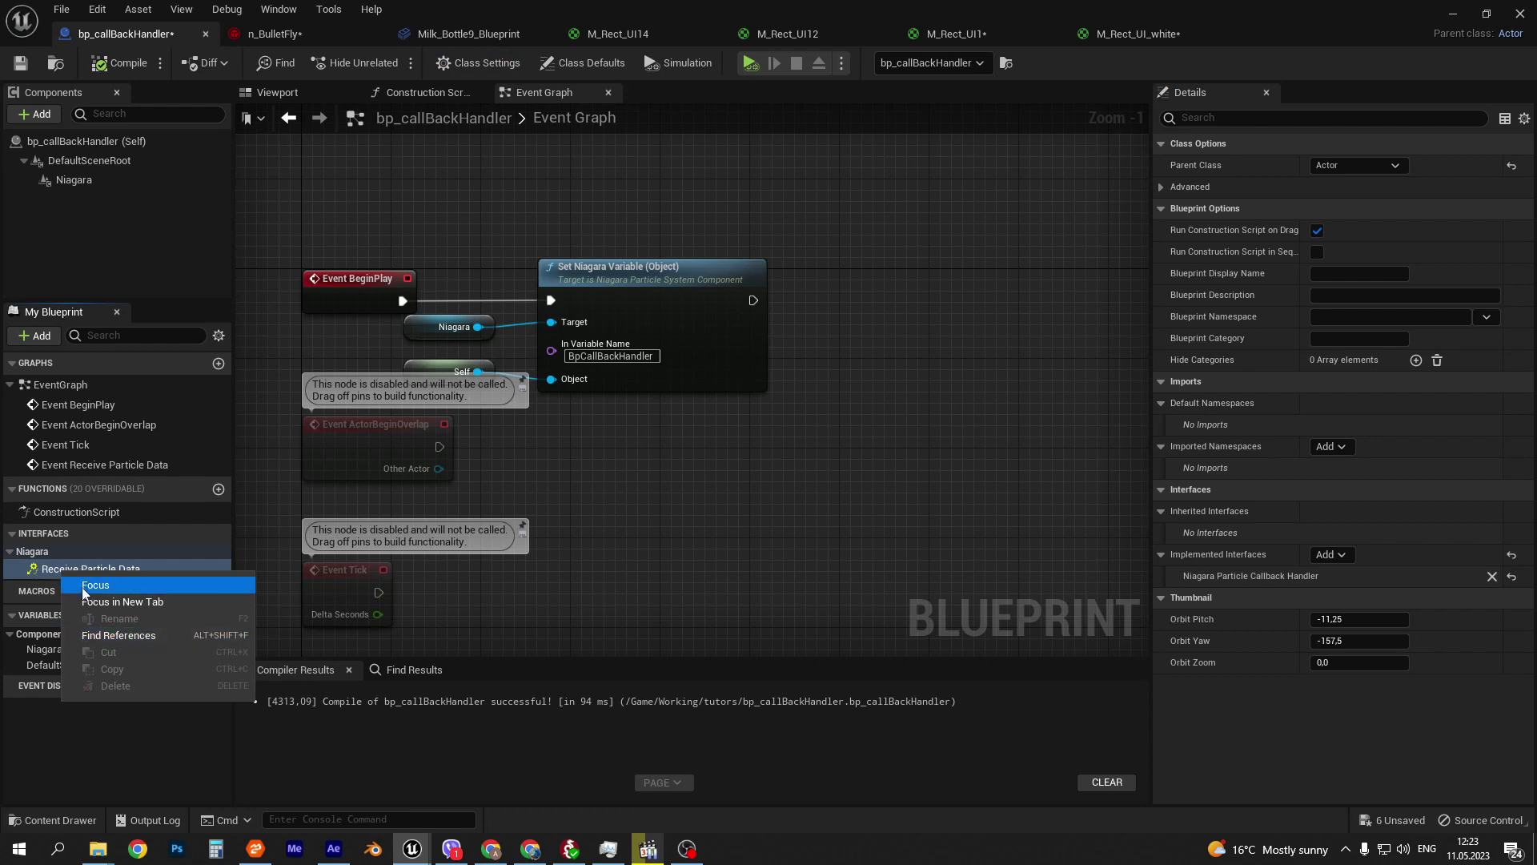
{"action": "left_click", "coordinate": [95, 585]}
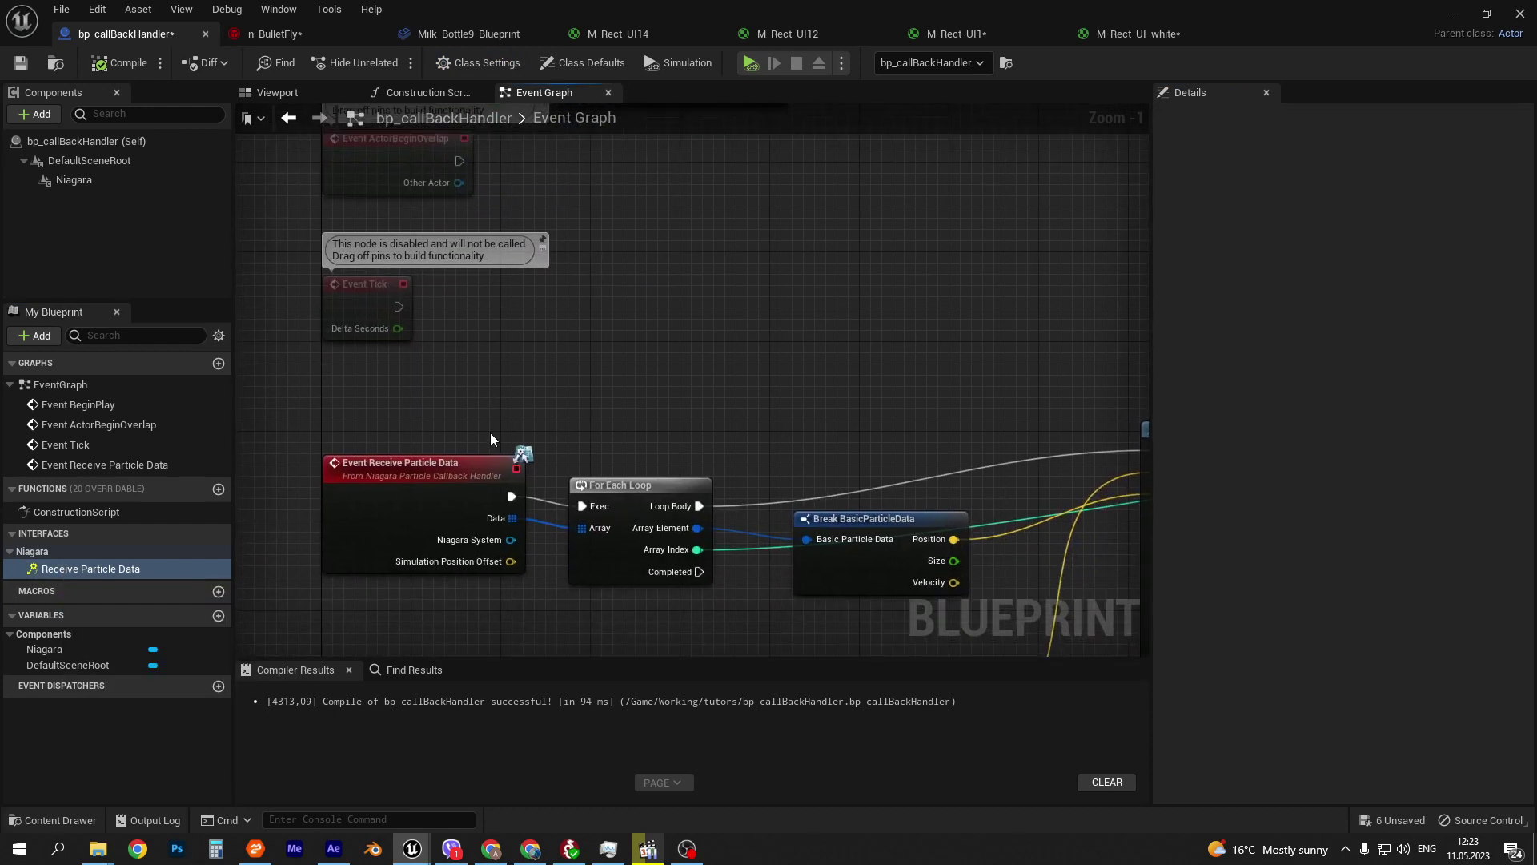
{"action": "left_click", "coordinate": [479, 466]}
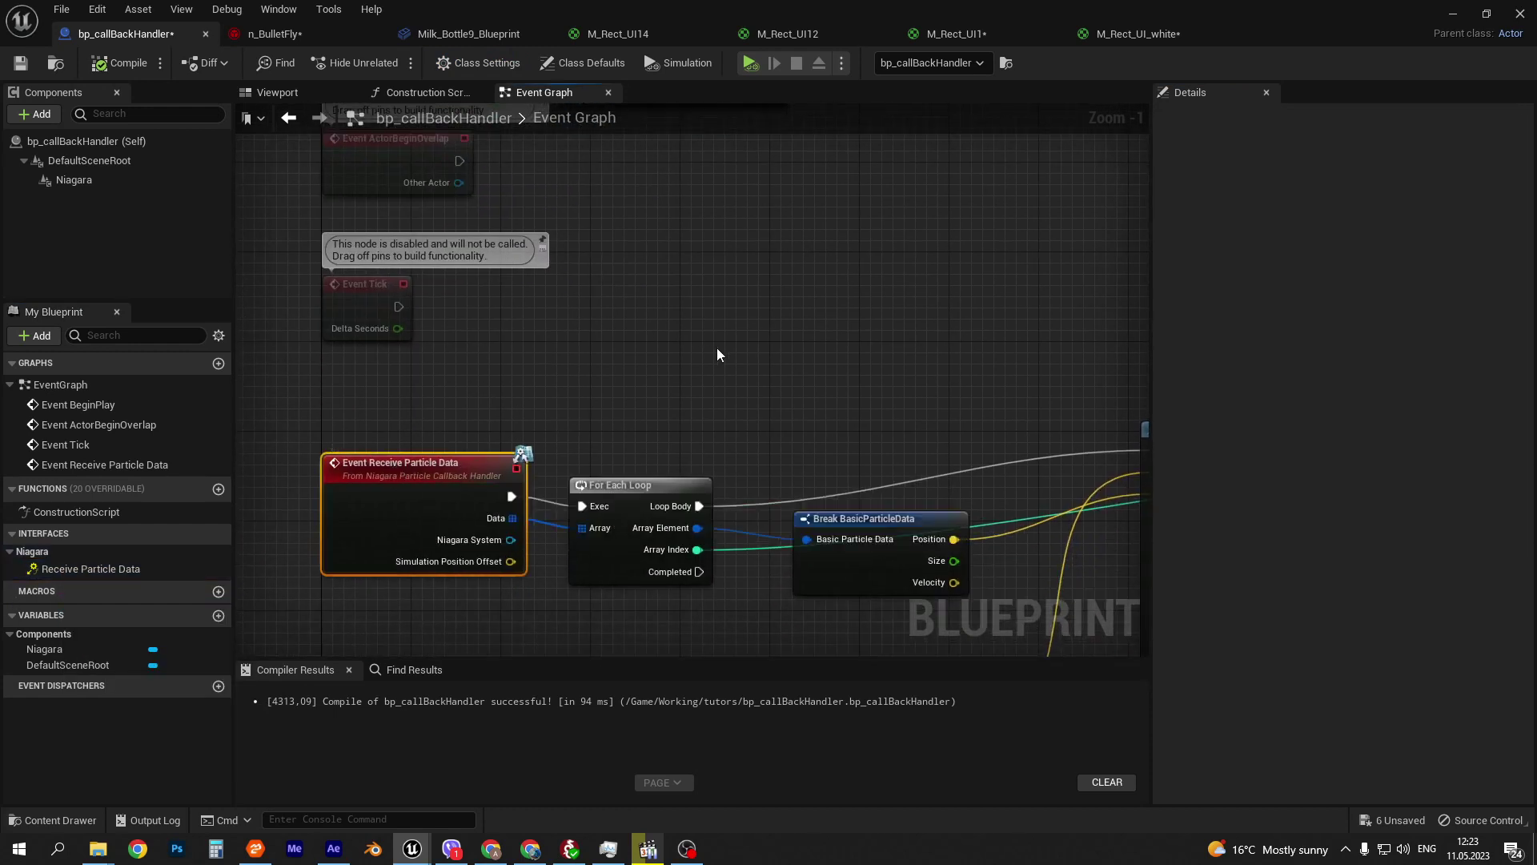
- Return to the BeginPlay nodes and select the BpCallBackHandler variable name text
{"action": "mouse_move", "coordinate": [717, 347]}
{"action": "right_mouse_down"}
{"action": "mouse_move", "coordinate": [697, 520]}
{"action": "mouse_move", "coordinate": [708, 496]}
{"action": "right_mouse_up"}
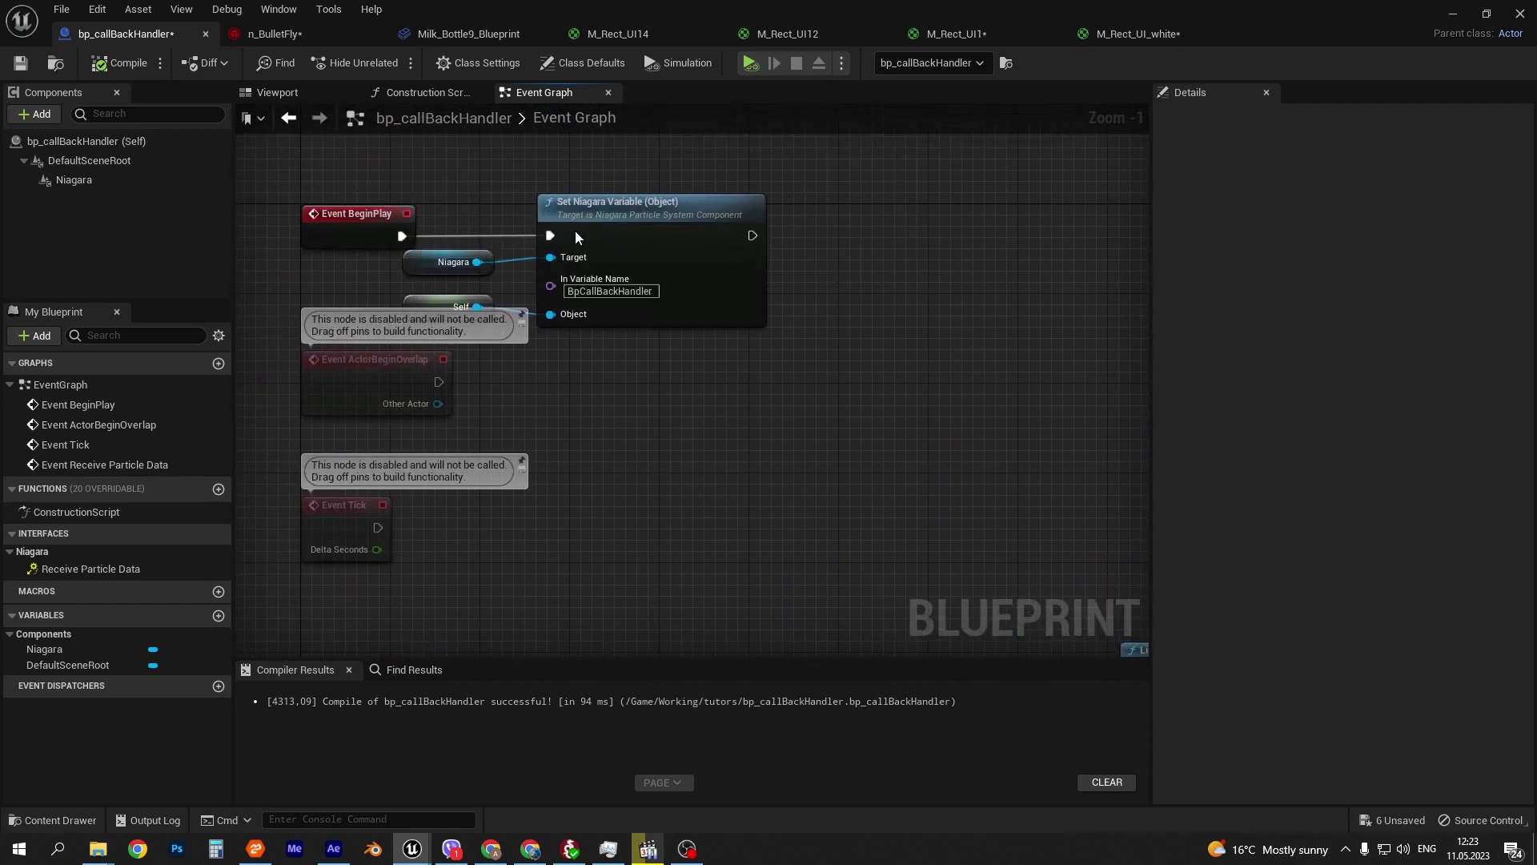
{"action": "right_click_drag", "start_coordinate": [678, 447], "coordinate": [549, 485]}
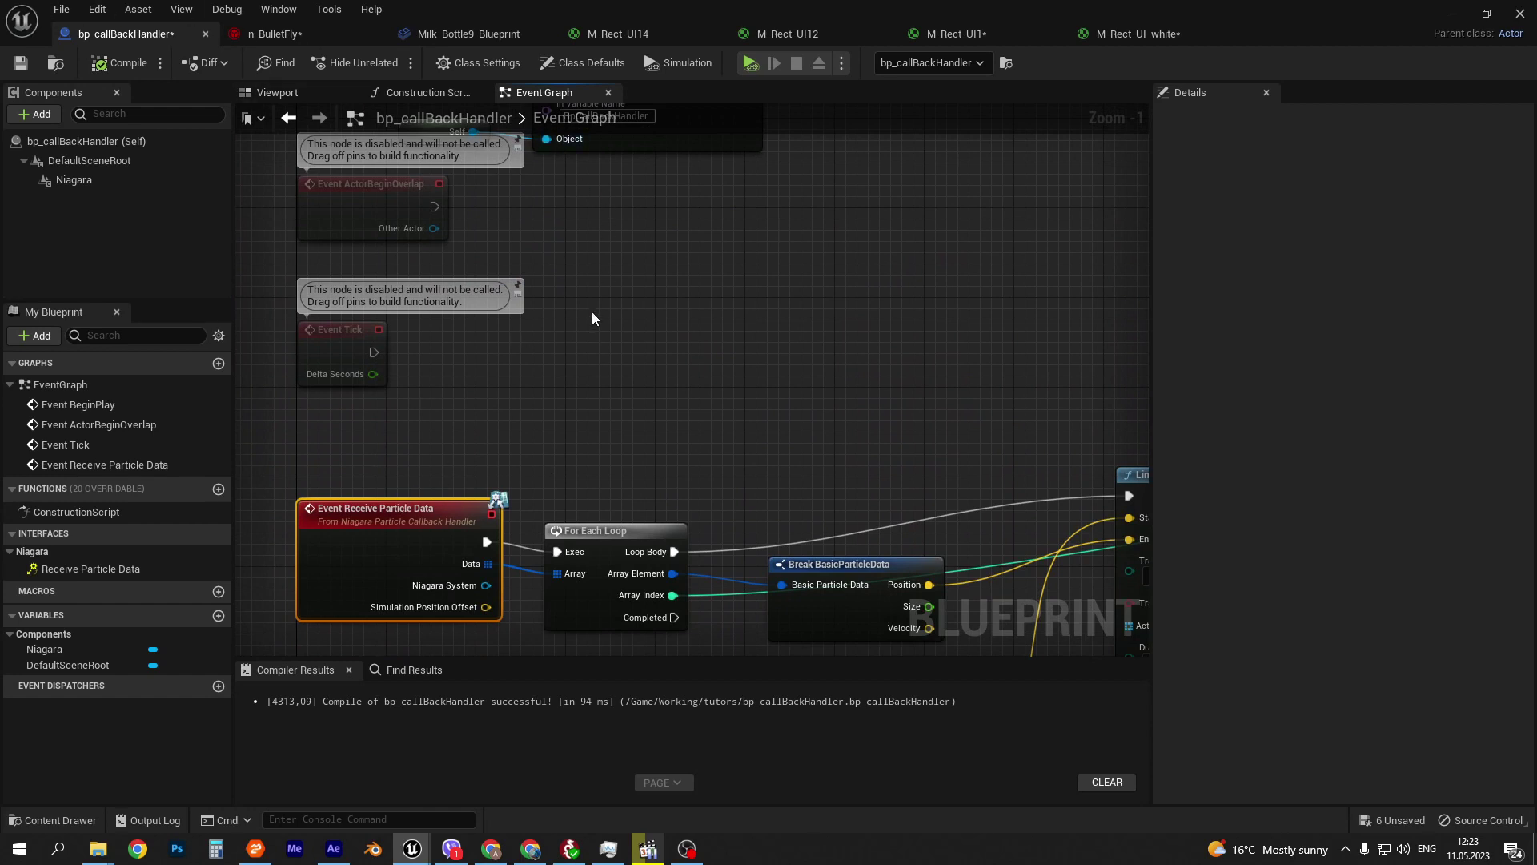
{"action": "right_click_drag", "start_coordinate": [561, 346], "coordinate": [596, 524]}
{"action": "left_click", "coordinate": [630, 321]}
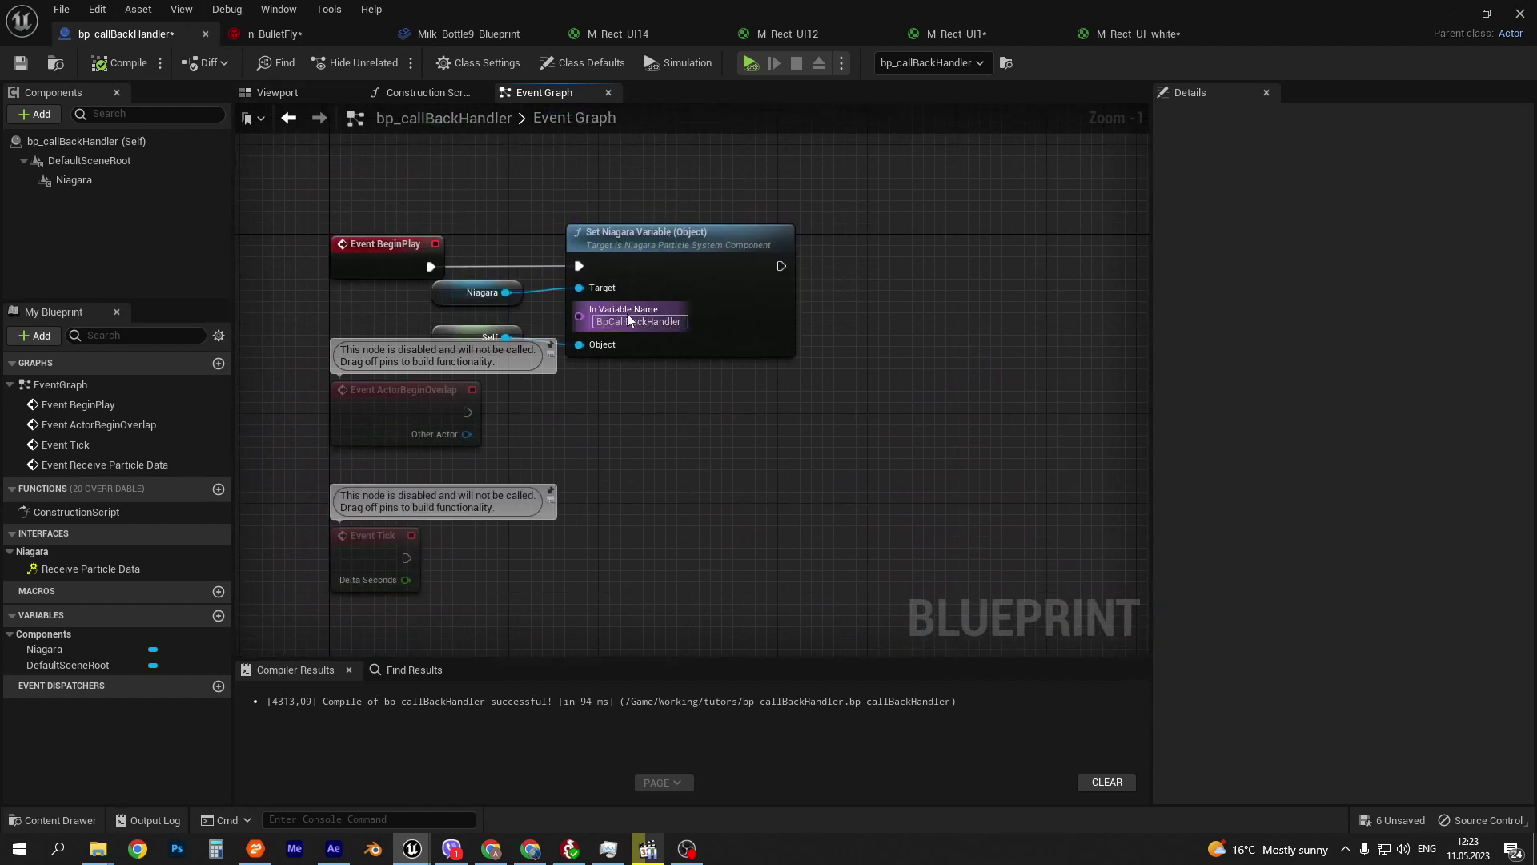
{"action": "left_click", "coordinate": [630, 321]}
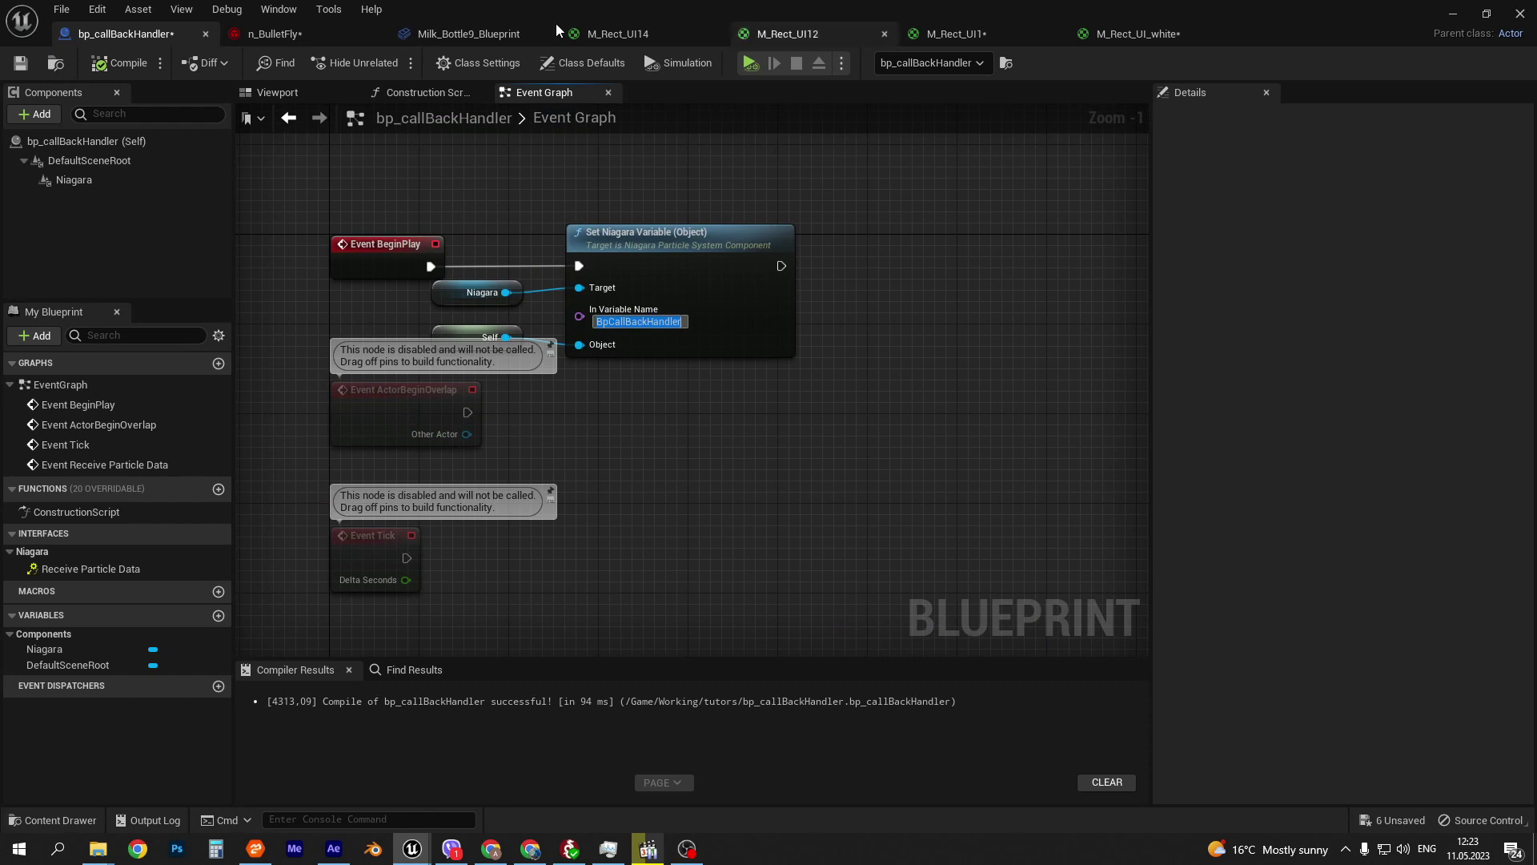
- In n_BulletFly, browse user parameter types without adding one, then inspect Export Particle Data to Blueprint
{"action": "left_click", "coordinate": [323, 27]}
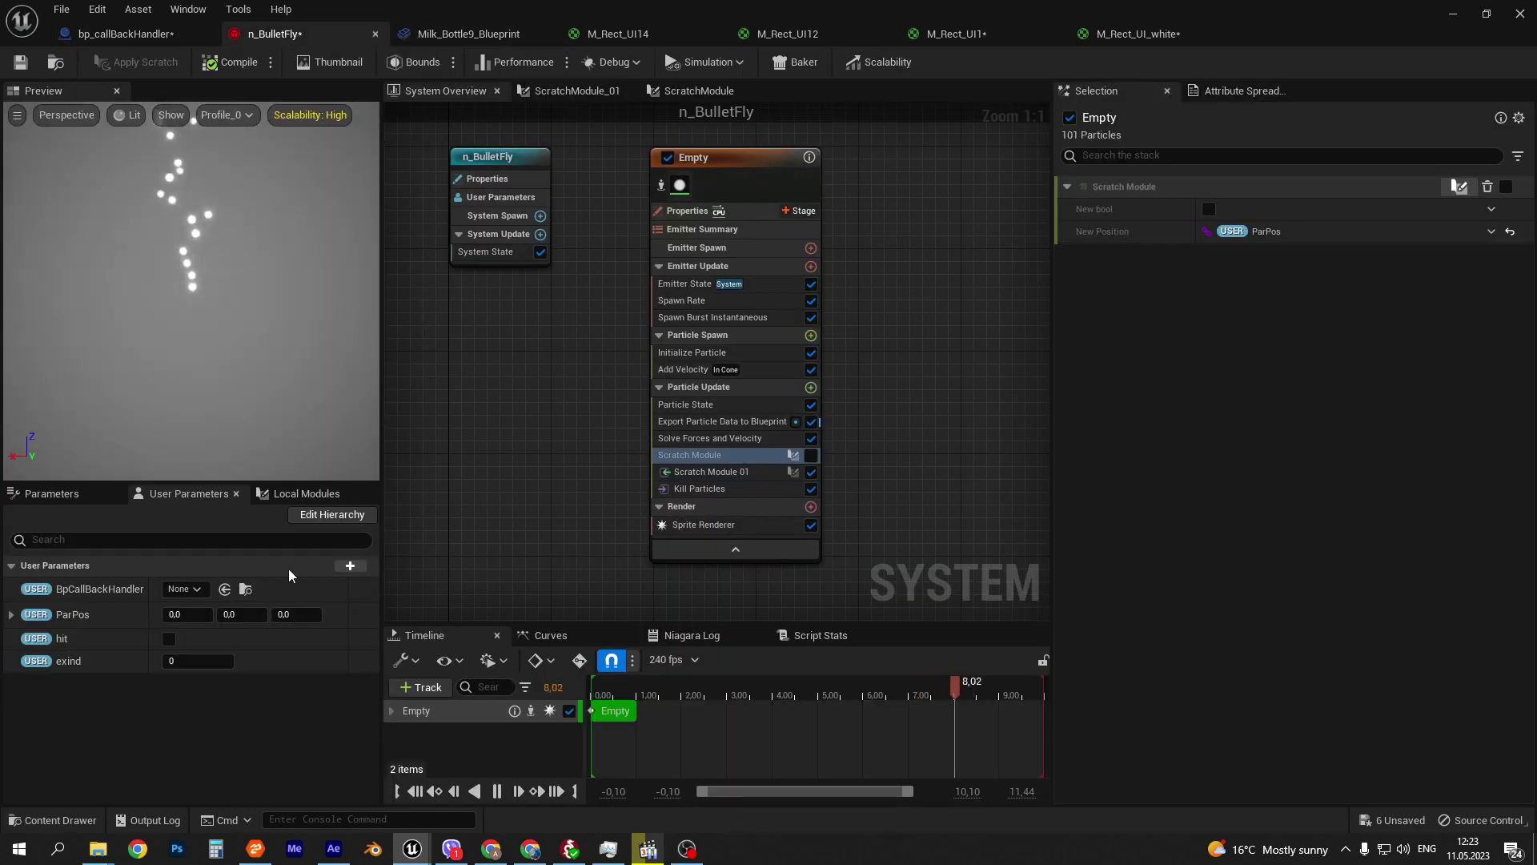
{"action": "left_click", "coordinate": [354, 567]}
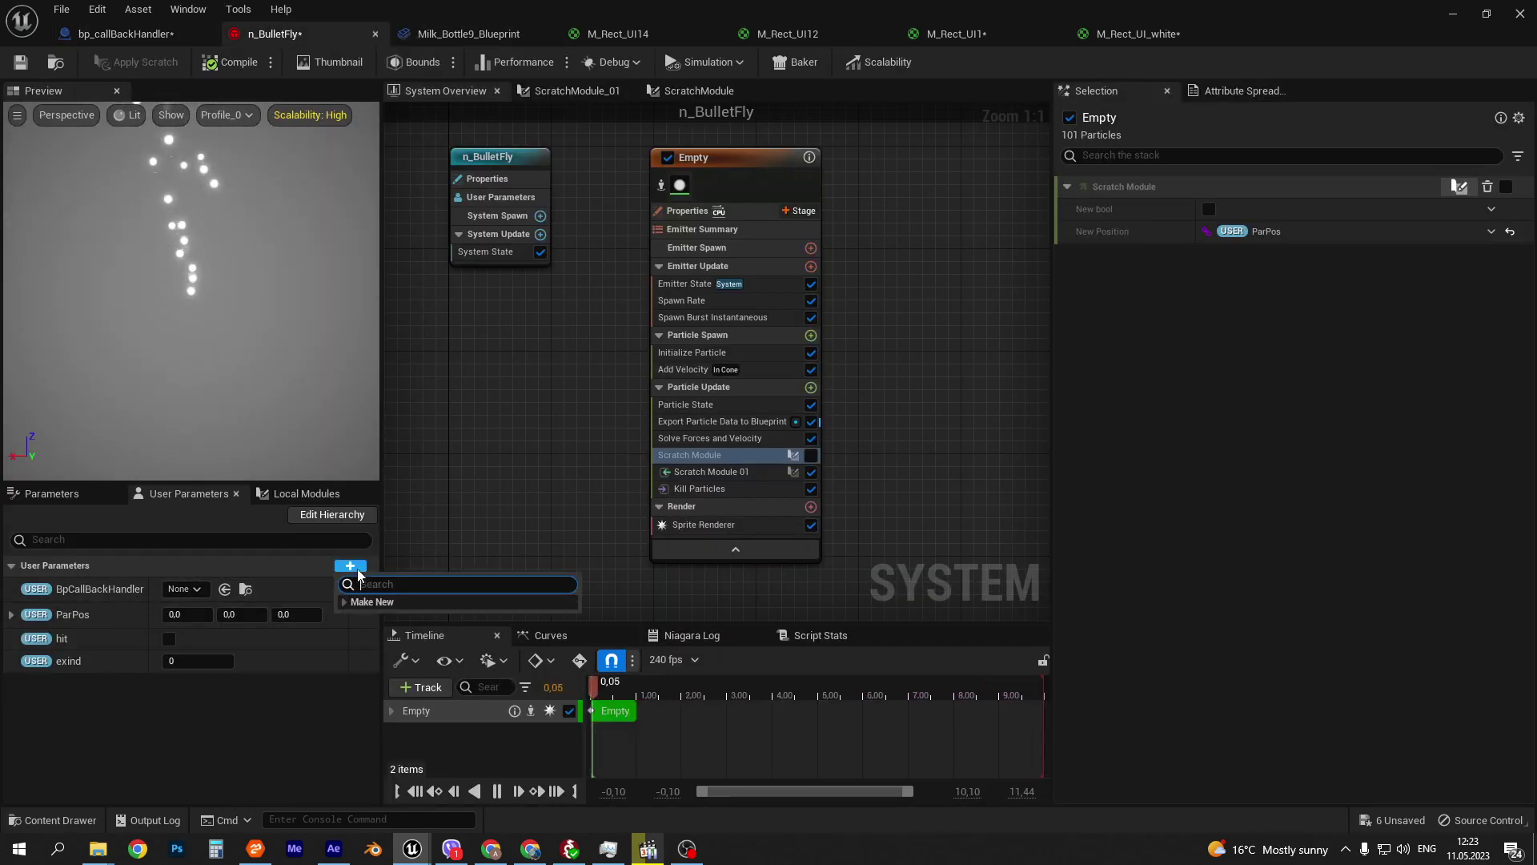
{"action": "type", "text": "obj"}
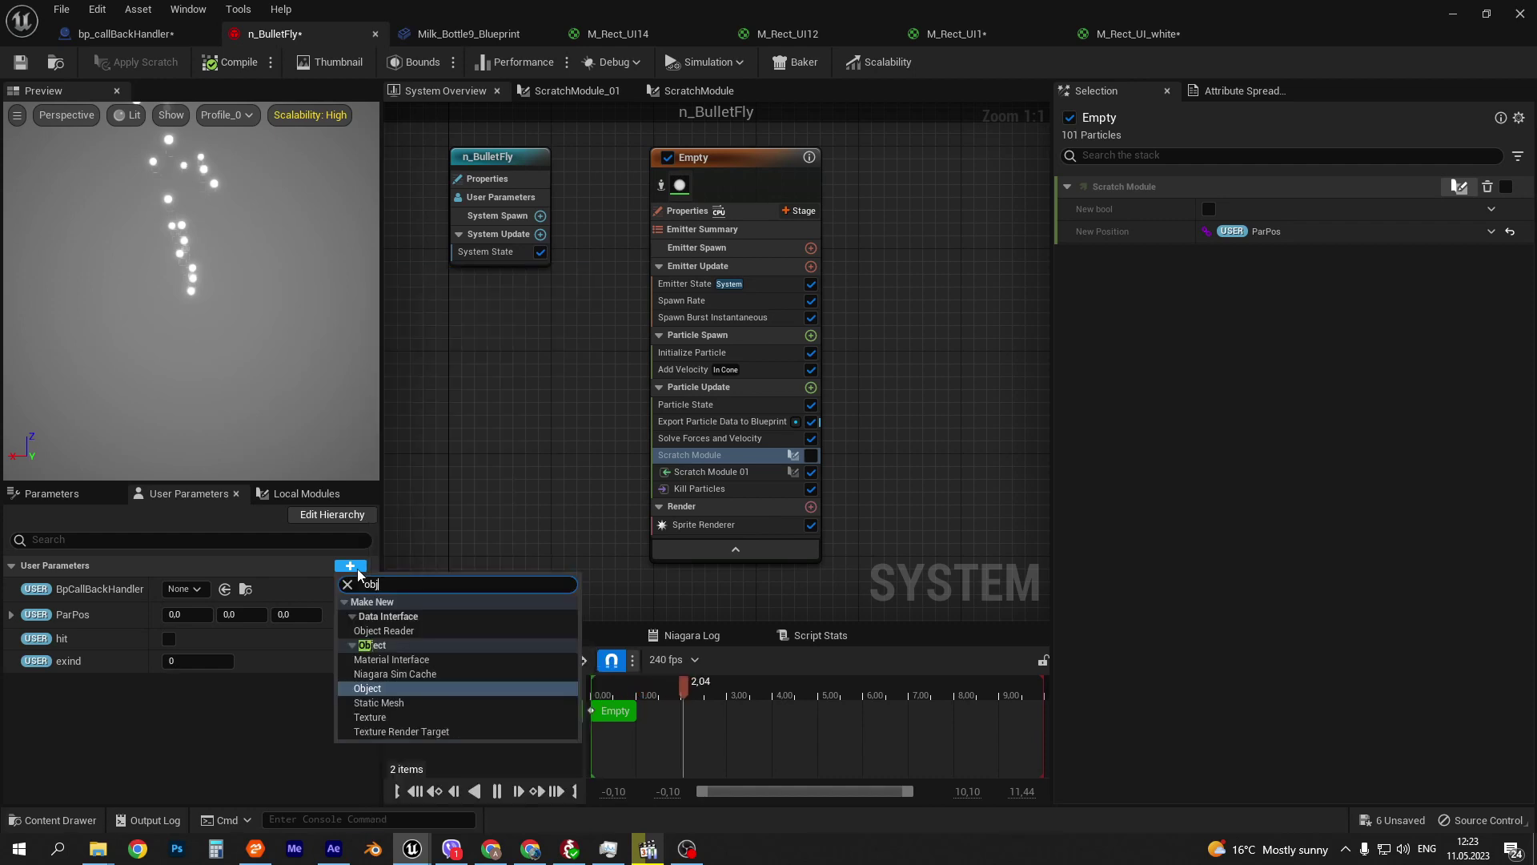
{"action": "left_click", "coordinate": [108, 587]}
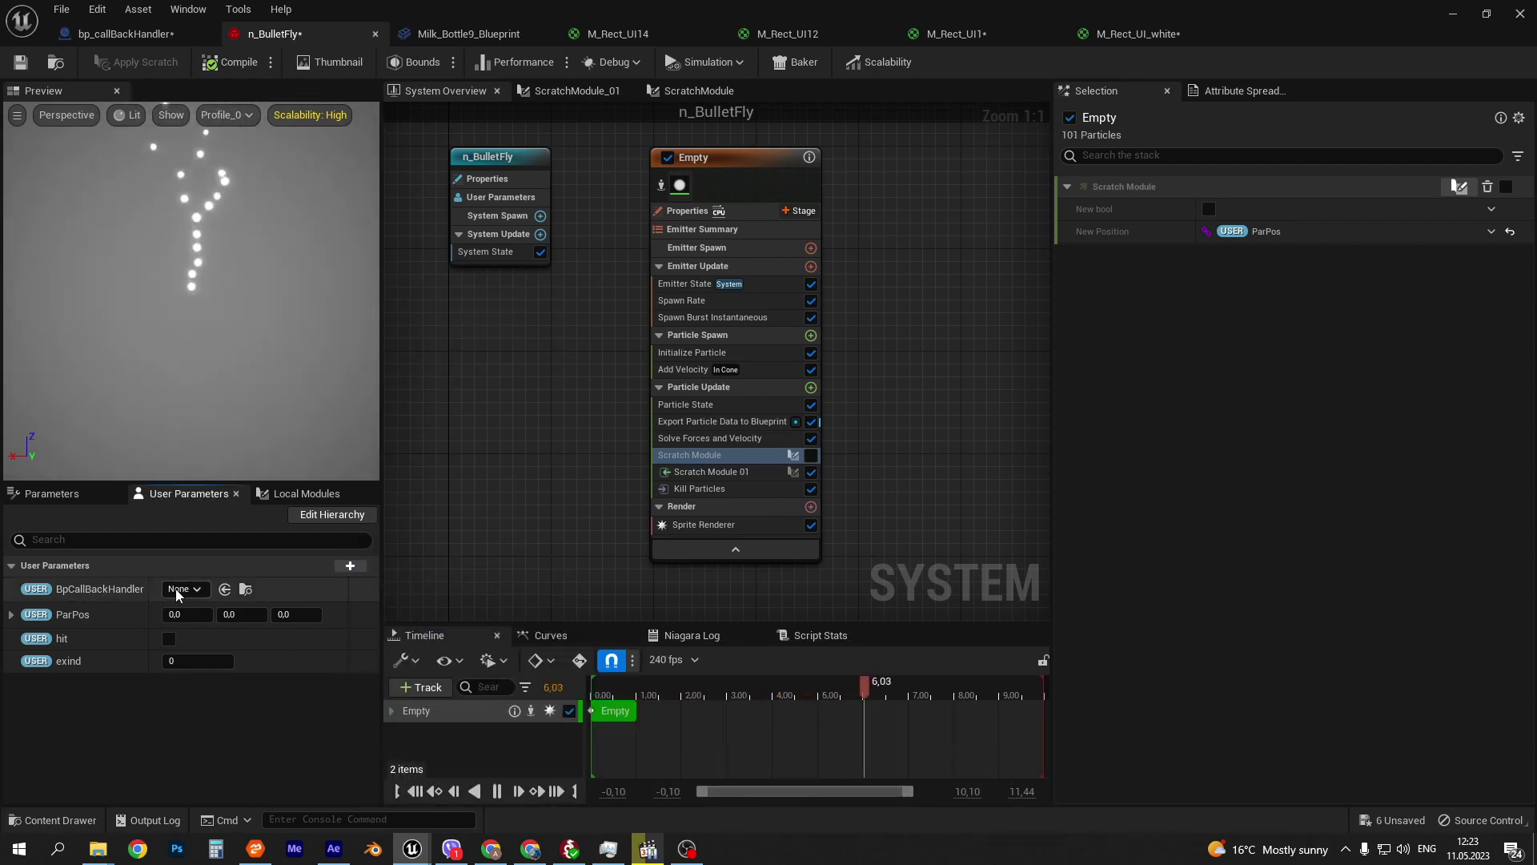
{"action": "left_click", "coordinate": [698, 431]}
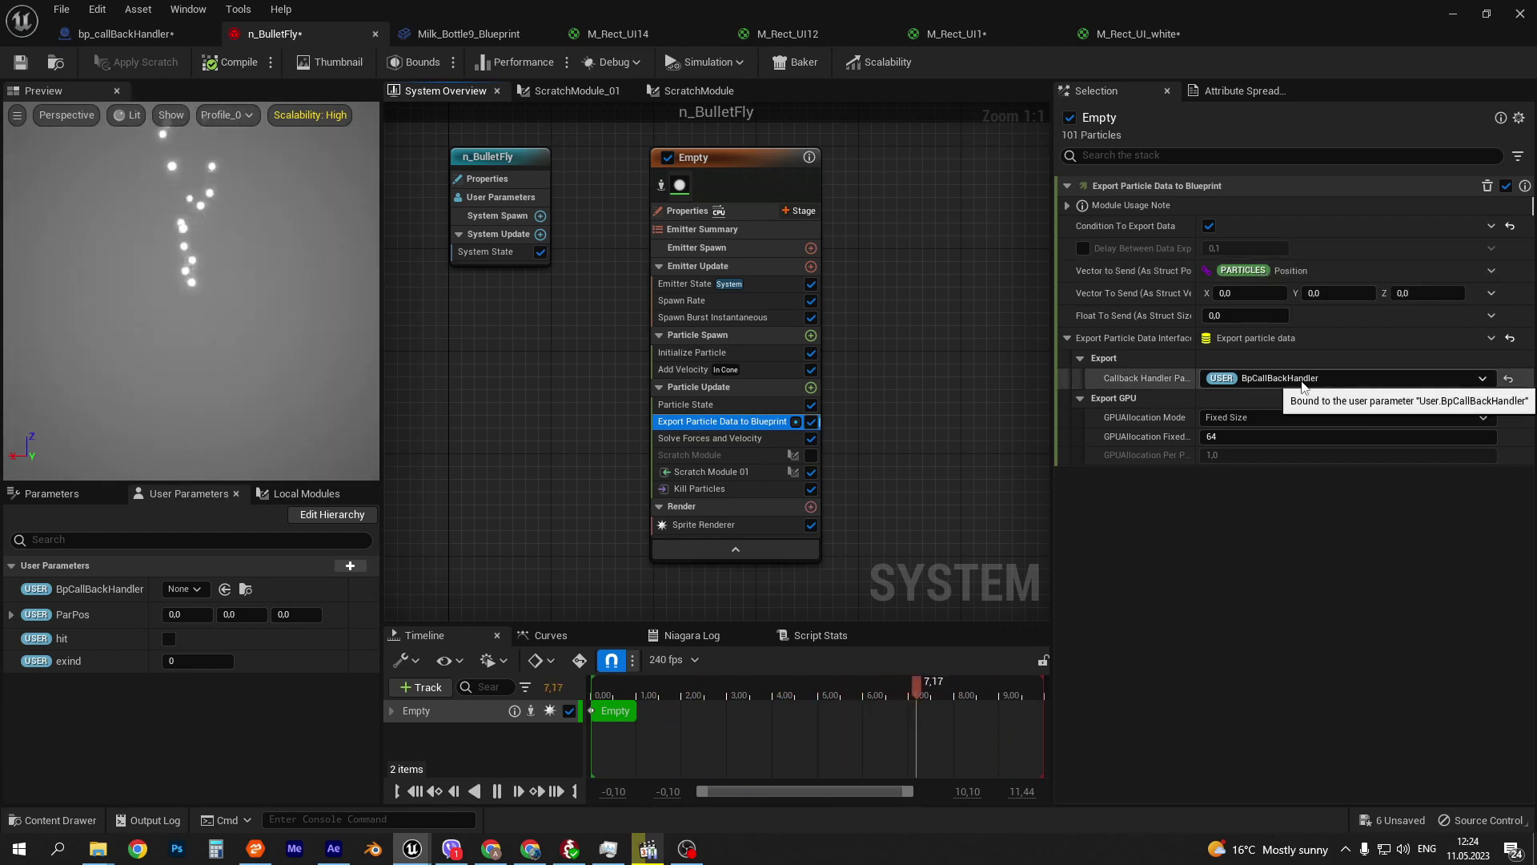
- Back in bp_callBackHandler, move the Break BasicParticleData node slightly lower beside Line Trace By Channel
{"action": "left_click", "coordinate": [113, 34]}
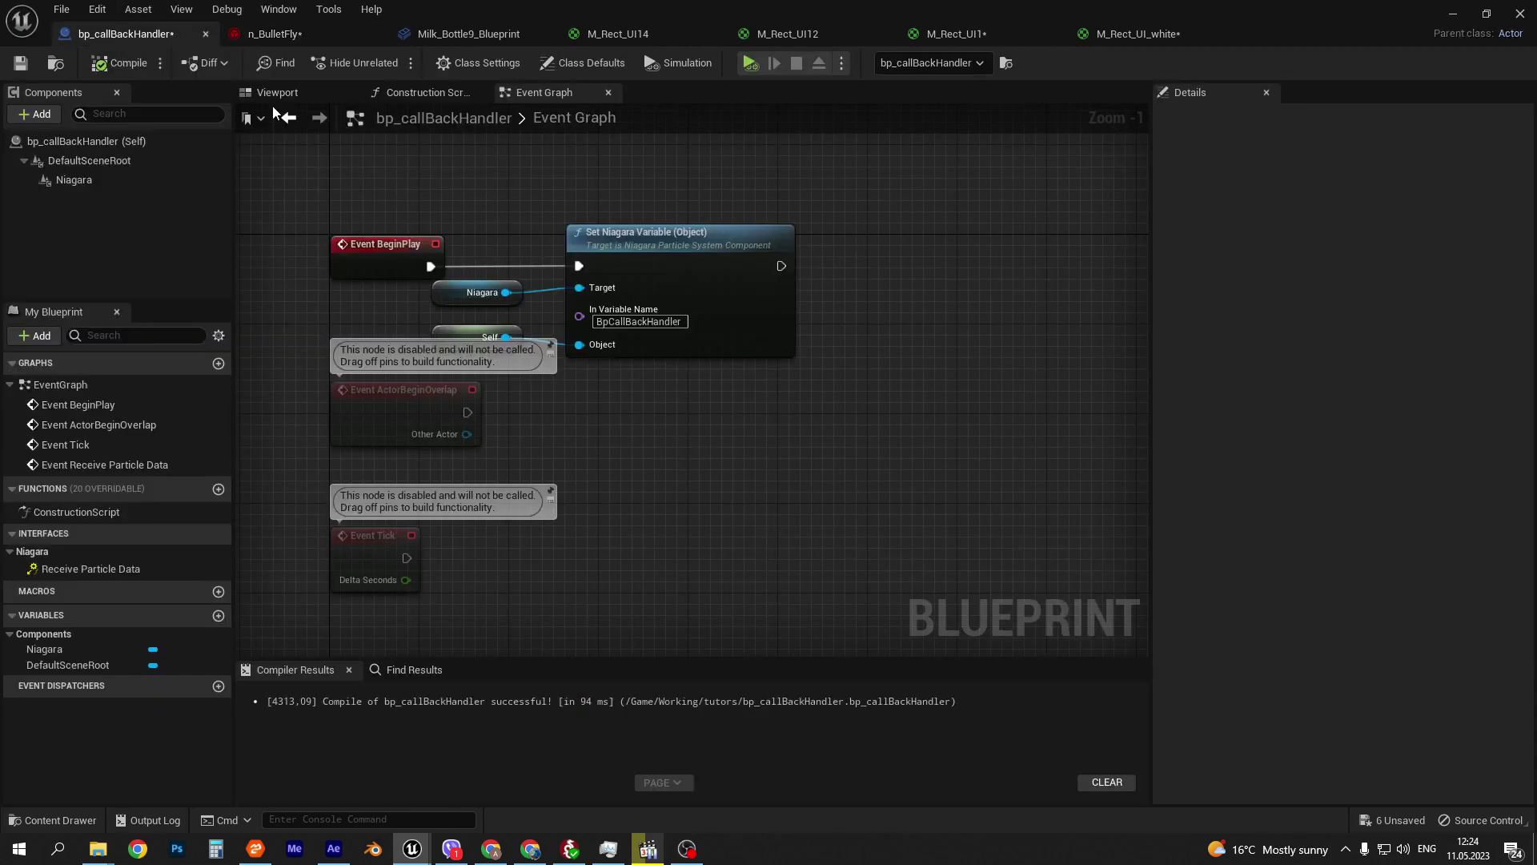
{"action": "right_click_drag", "start_coordinate": [778, 425], "coordinate": [748, 199]}
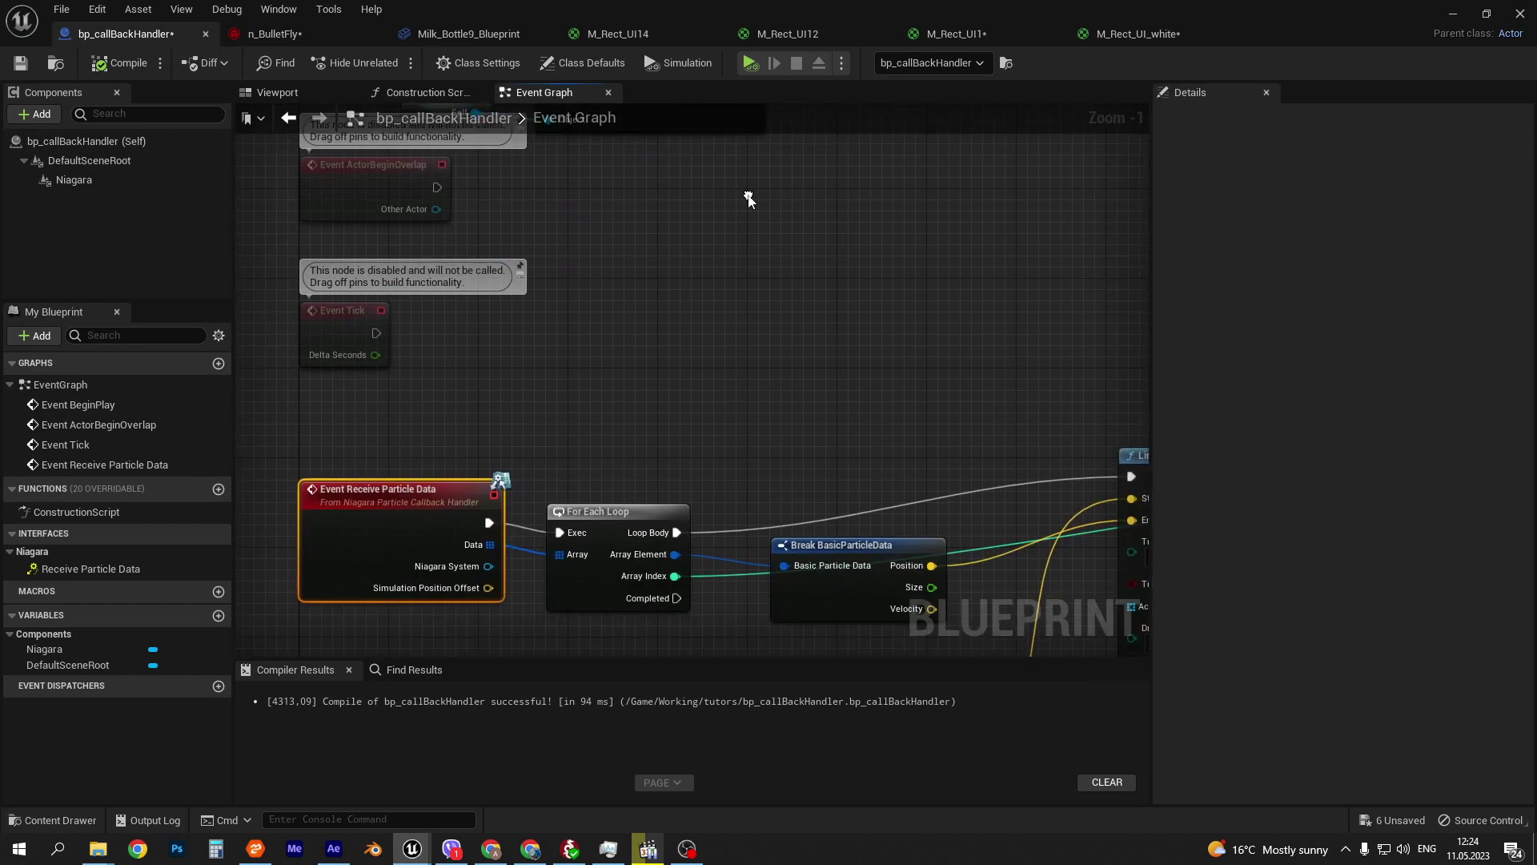
{"action": "right_click_drag", "start_coordinate": [603, 484], "coordinate": [598, 306]}
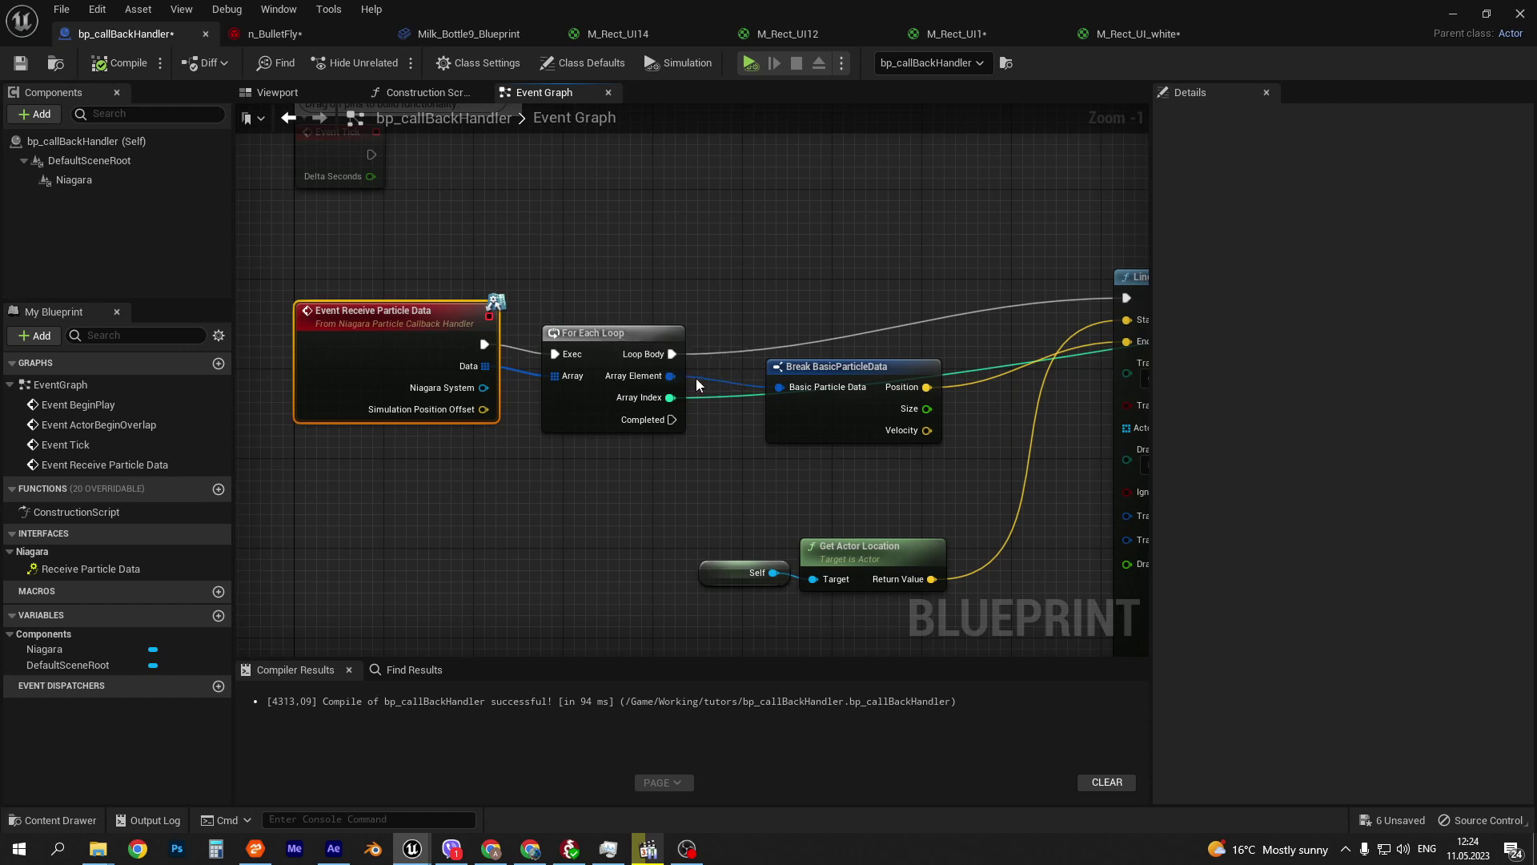
{"action": "right_click_drag", "start_coordinate": [774, 279], "coordinate": [610, 231]}
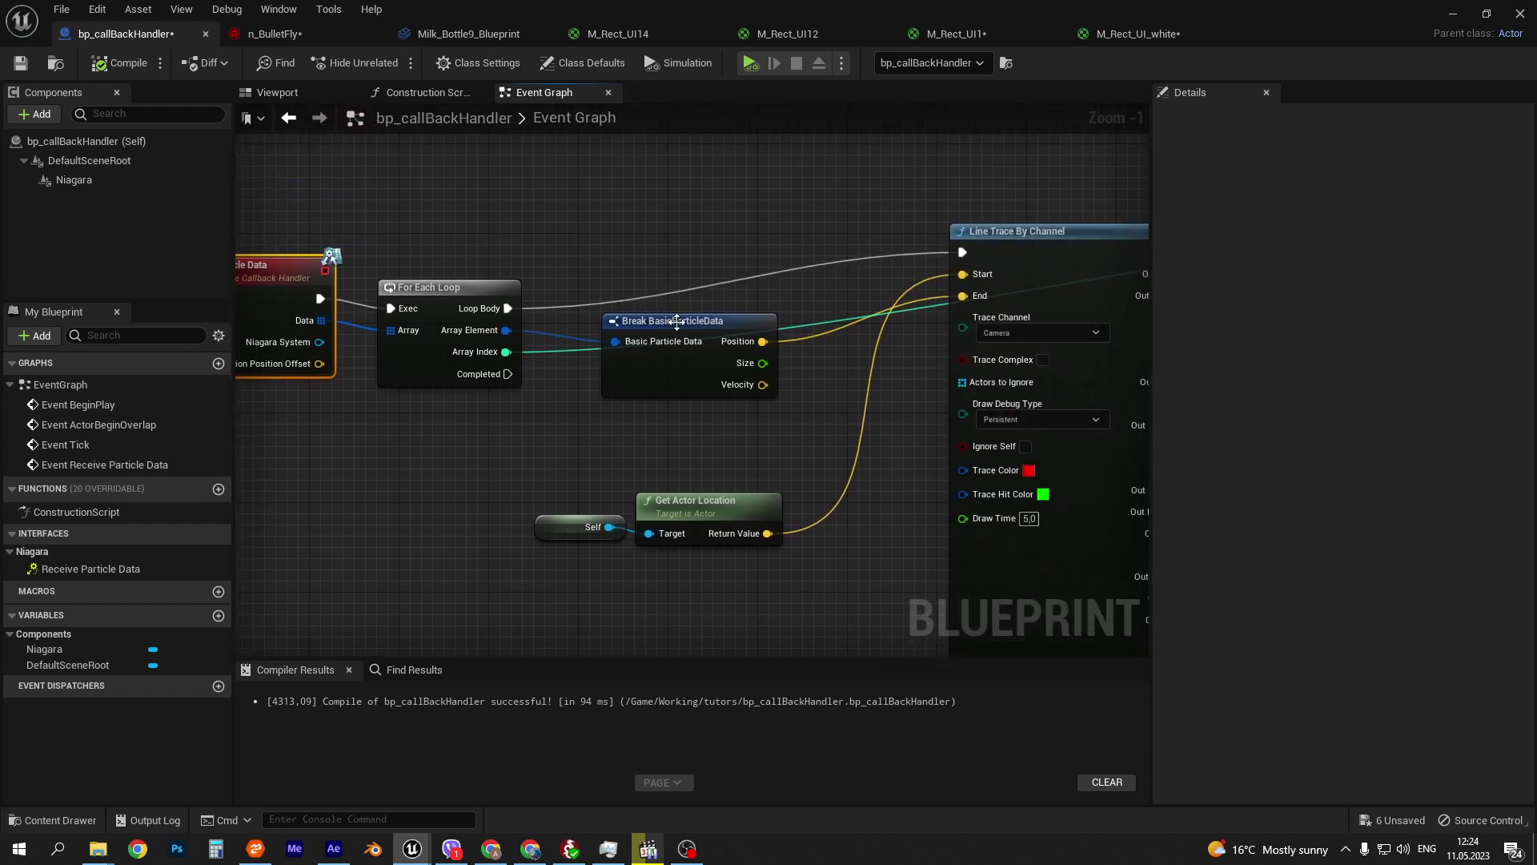
{"action": "left_click_drag", "start_coordinate": [676, 321], "coordinate": [678, 389]}
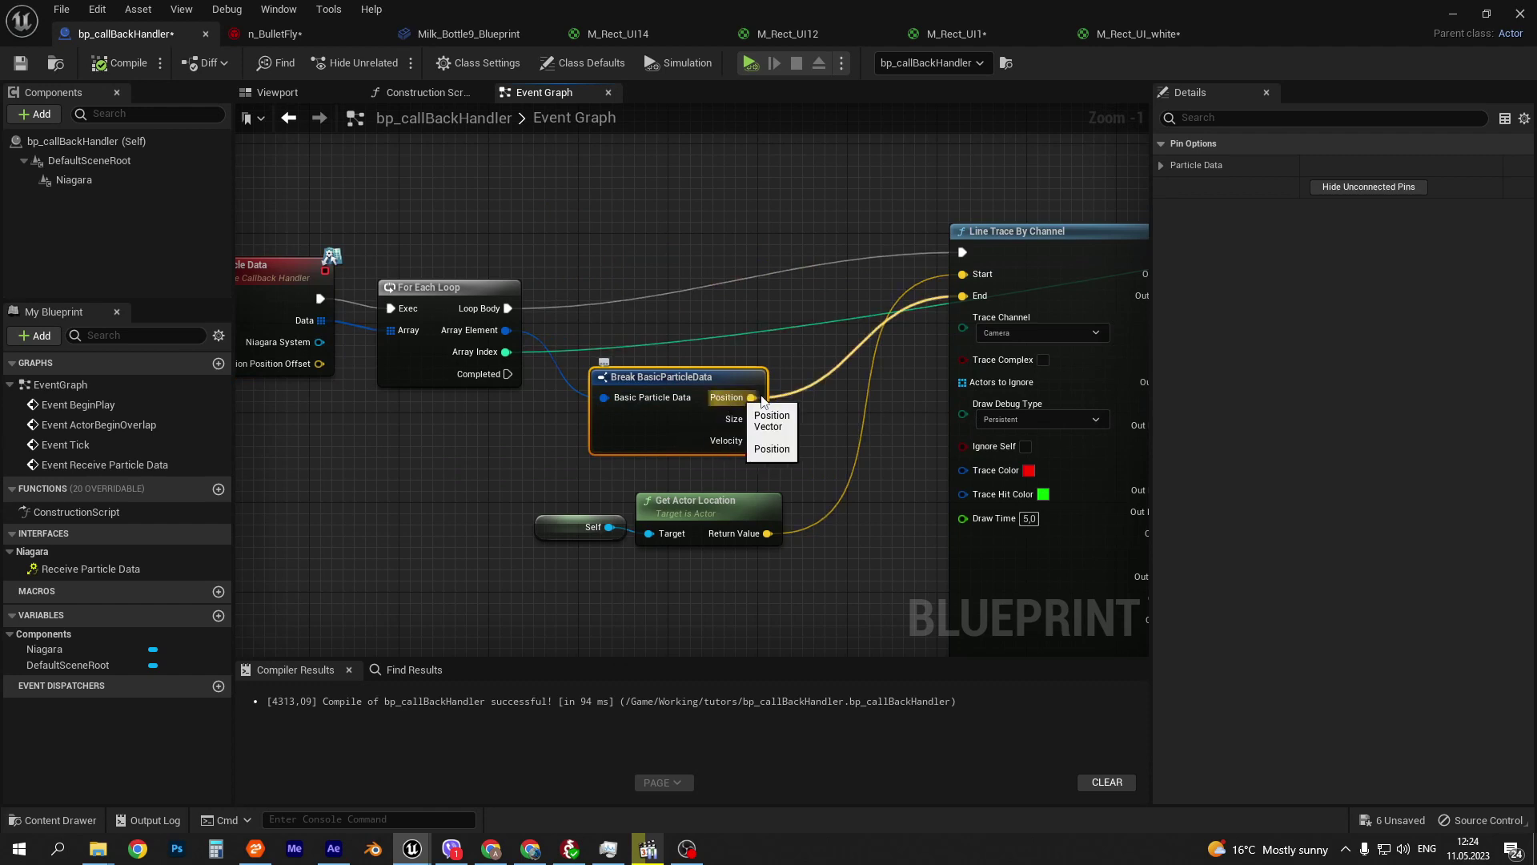
- Review the Line Trace outputs, the Branch node and the Niagara reference node
{"action": "mouse_move", "coordinate": [976, 167]}
{"action": "right_mouse_down"}
{"action": "mouse_move", "coordinate": [760, 162]}
{"action": "mouse_move", "coordinate": [768, 189]}
{"action": "right_mouse_up"}
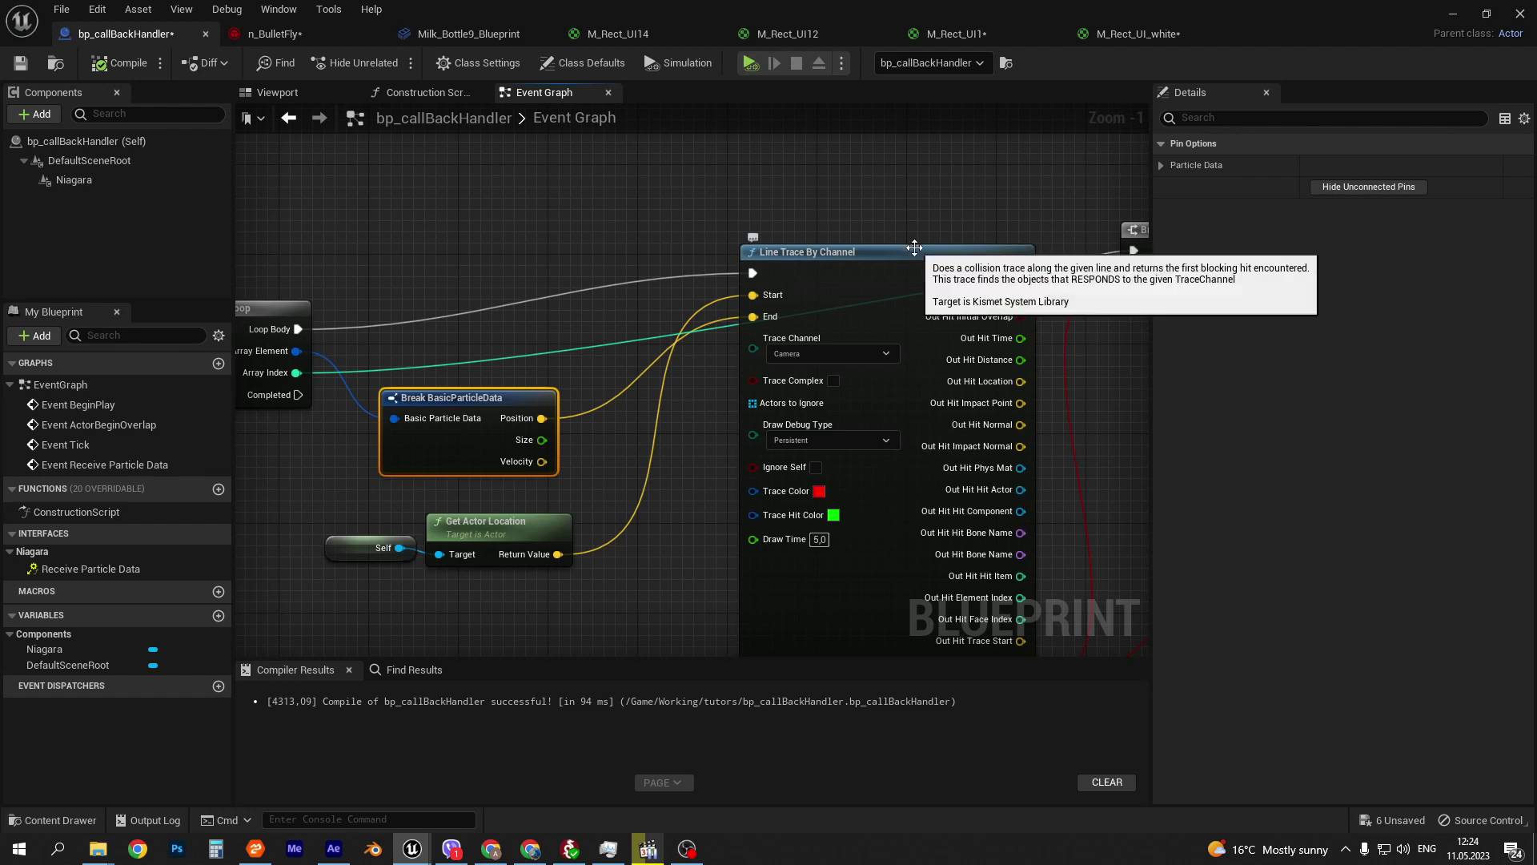
{"action": "right_click_drag", "start_coordinate": [810, 223], "coordinate": [798, 169]}
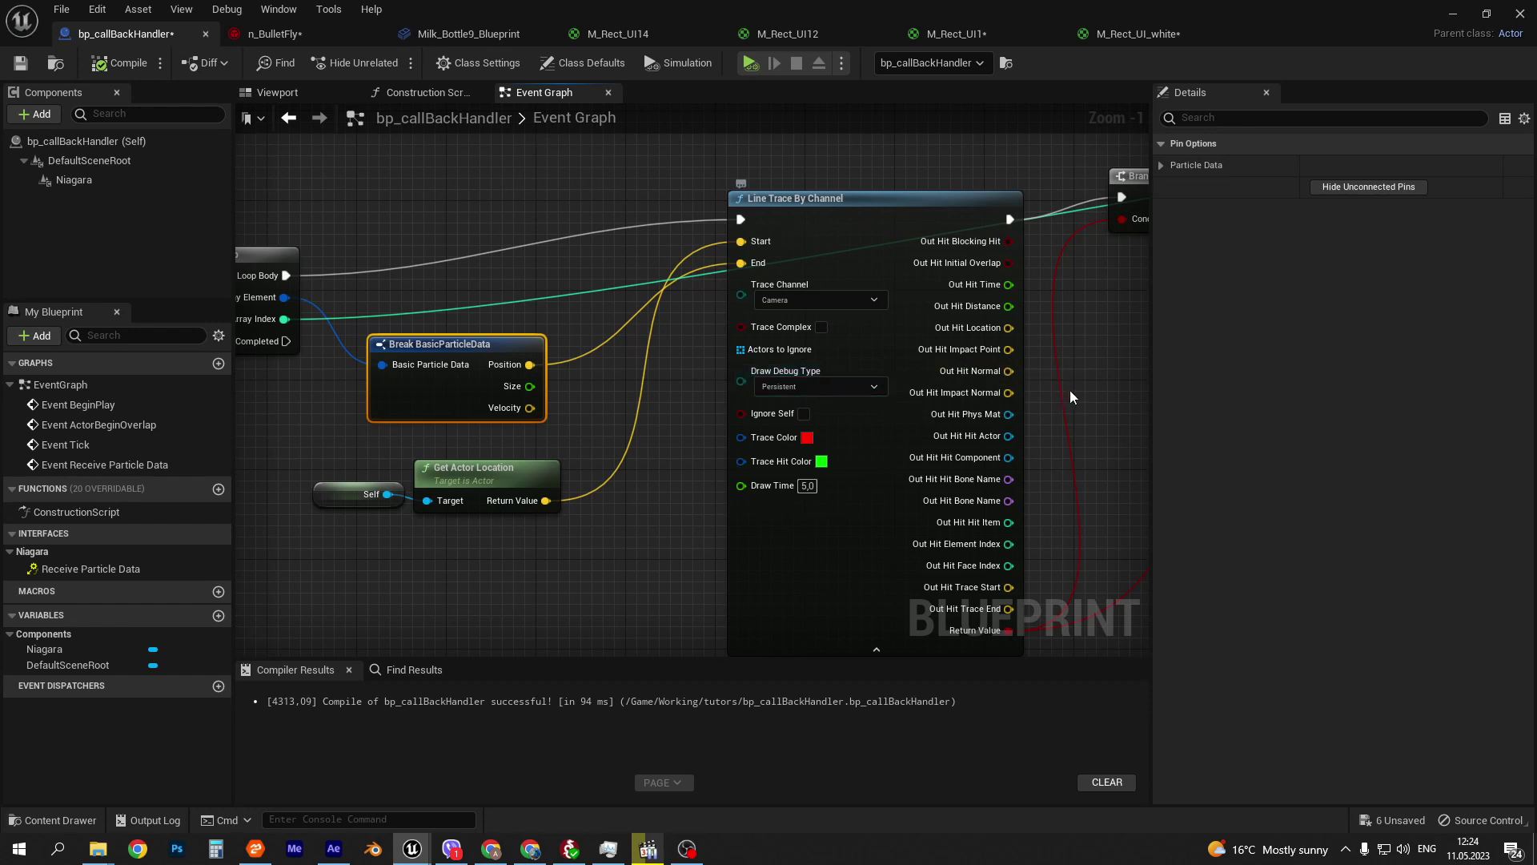
{"action": "right_click_drag", "start_coordinate": [1071, 397], "coordinate": [896, 340]}
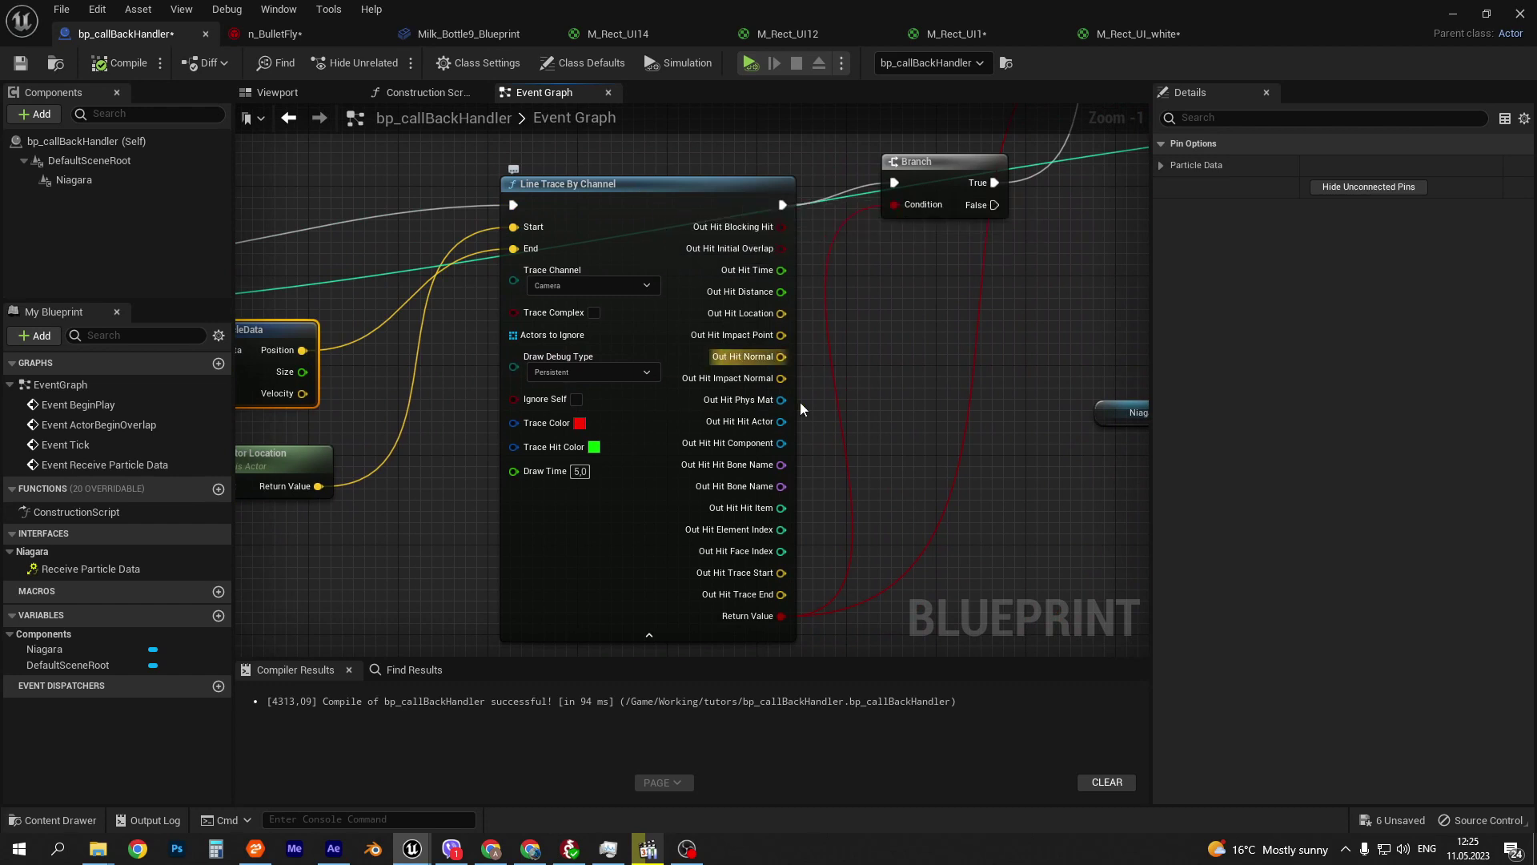
{"action": "right_click_drag", "start_coordinate": [835, 434], "coordinate": [869, 411]}
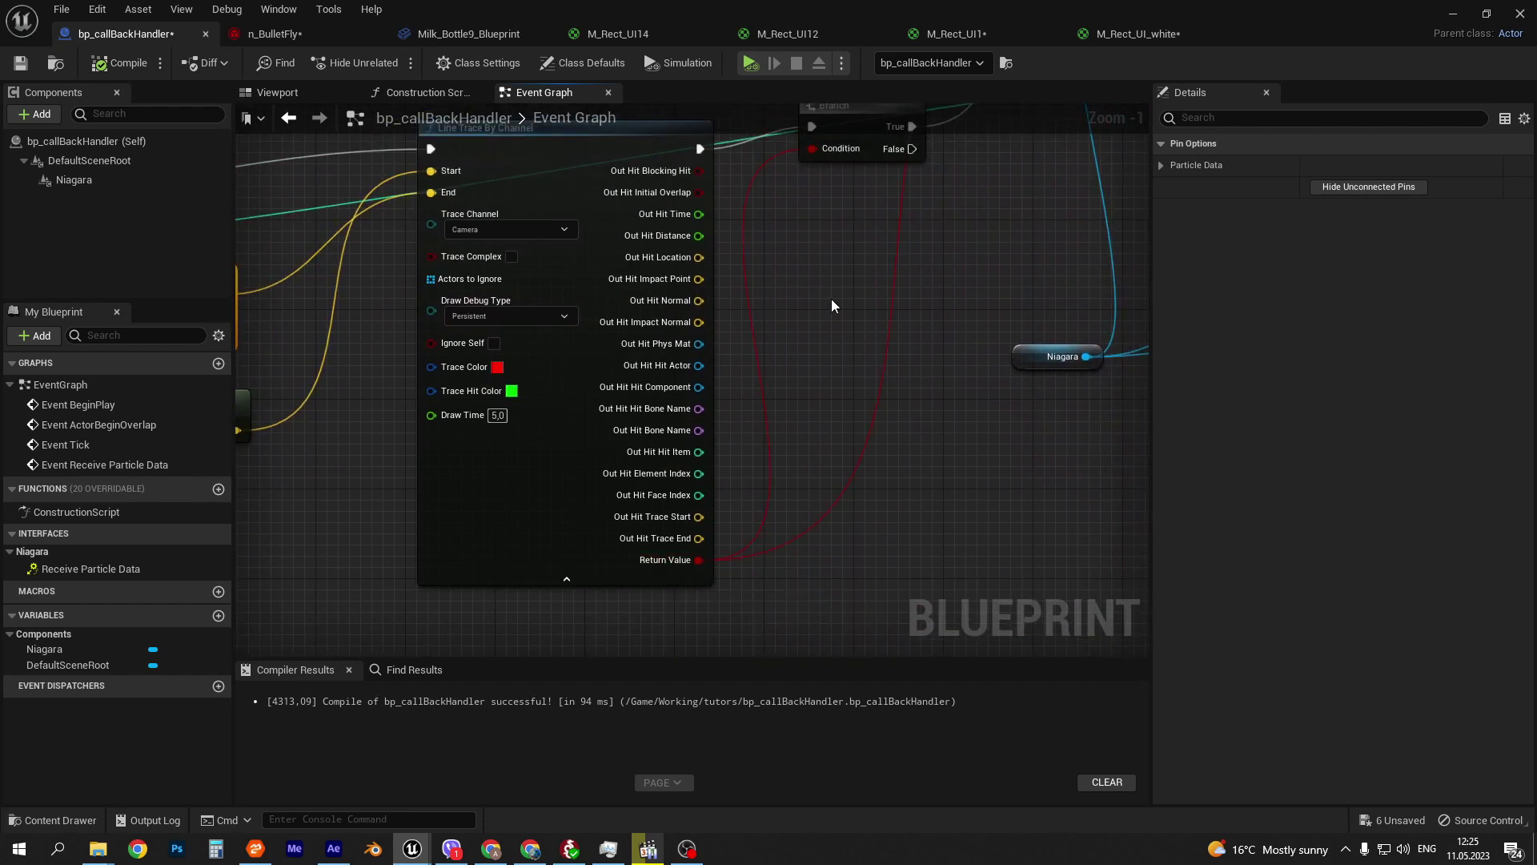
- Review the Line Trace, Branch and 'hit' Set Niagara Variable nodes in bp_callBackHandler
{"action": "right_click_drag", "start_coordinate": [830, 299], "coordinate": [835, 396]}
{"action": "mouse_move", "coordinate": [660, 222]}
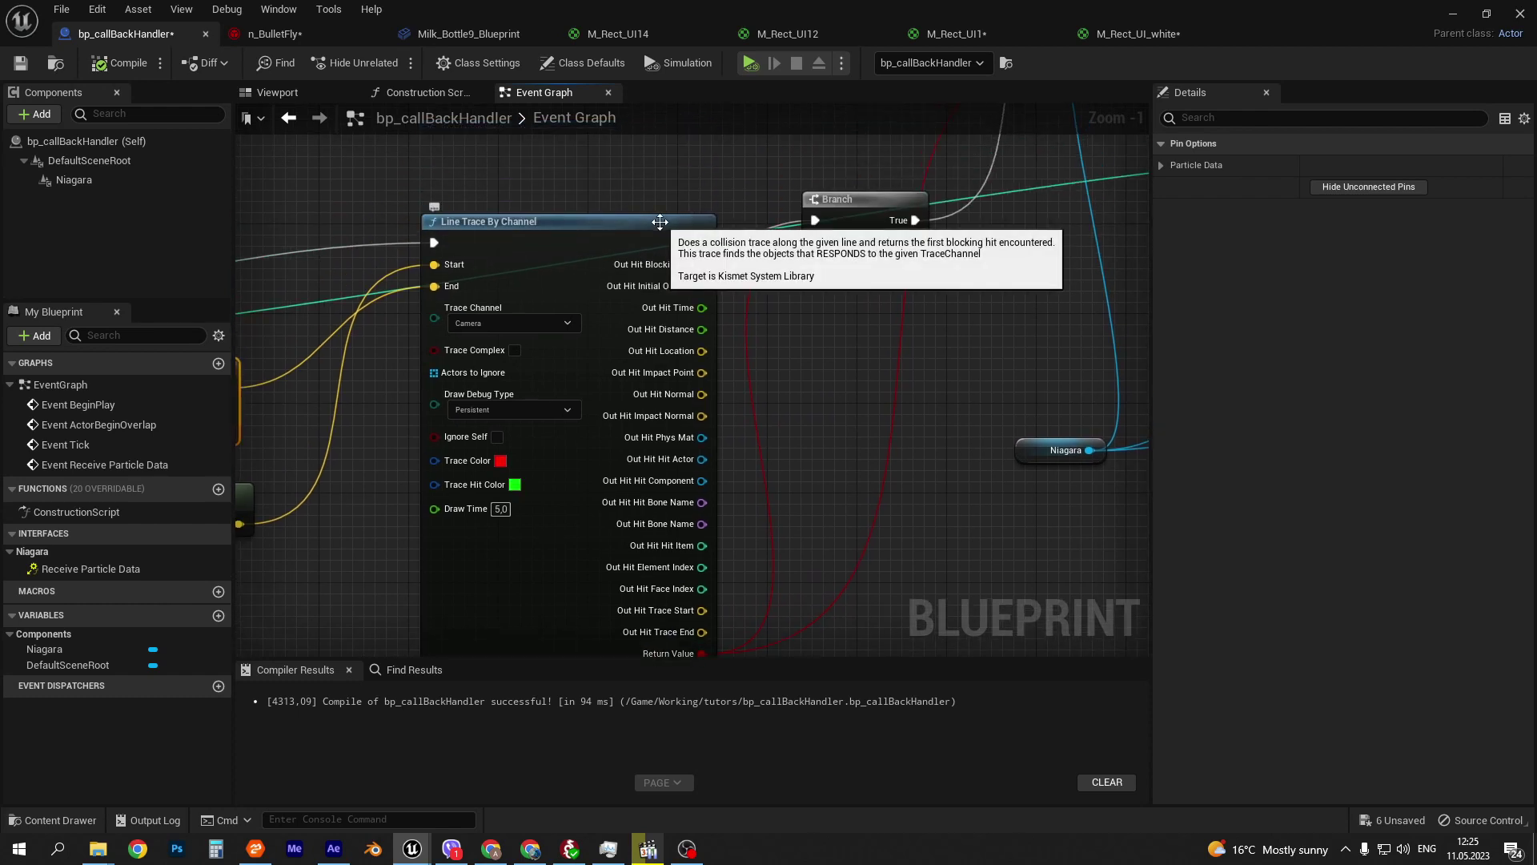
{"action": "right_click_drag", "start_coordinate": [873, 282], "coordinate": [762, 458]}
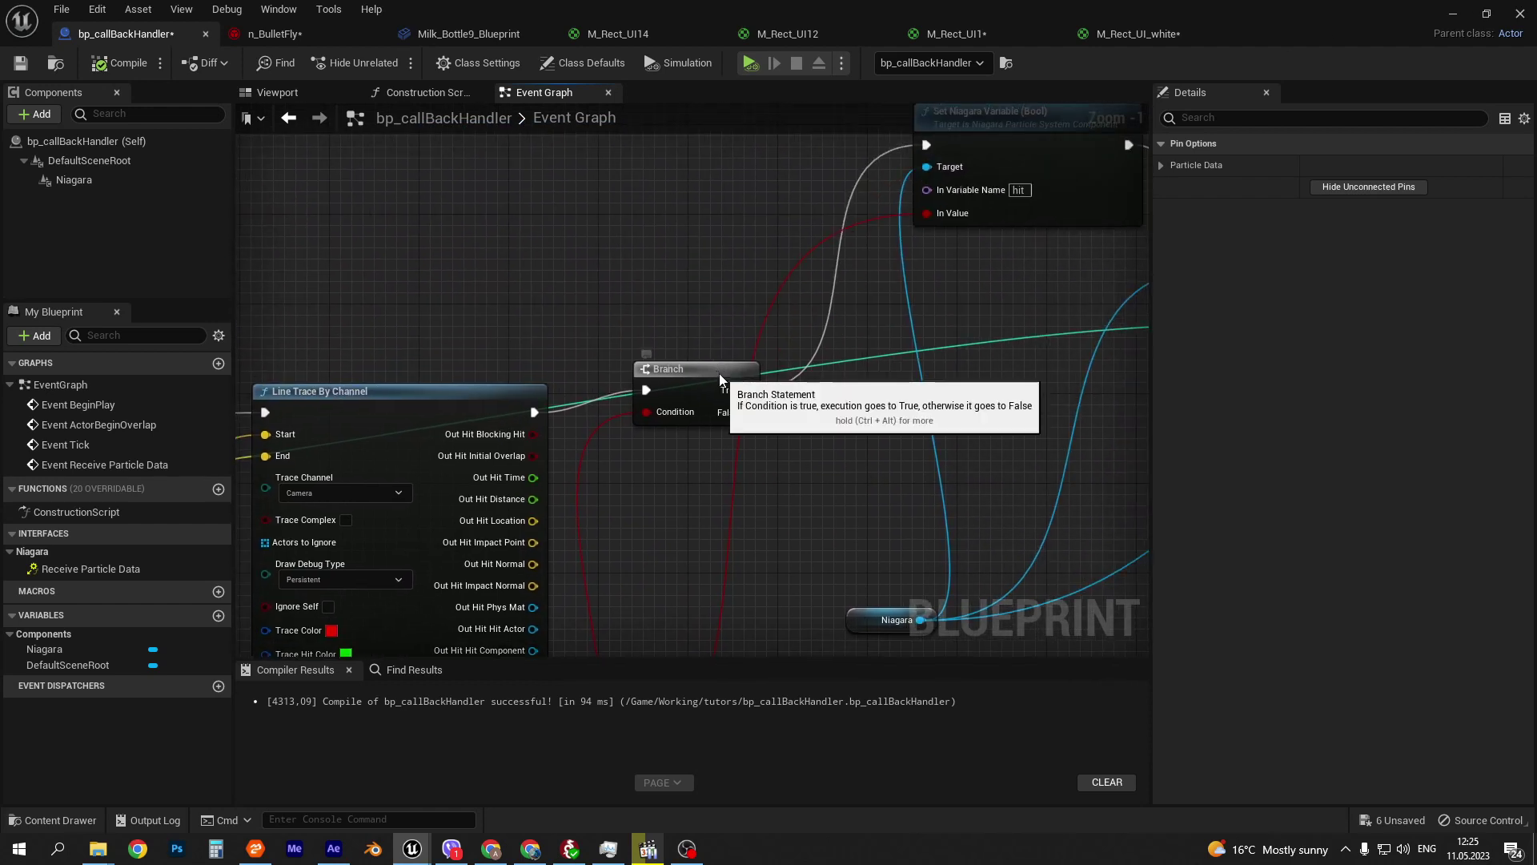
{"action": "left_click_drag", "start_coordinate": [718, 373], "coordinate": [723, 290]}
{"action": "mouse_move", "coordinate": [622, 546]}
{"action": "right_mouse_down"}
{"action": "mouse_move", "coordinate": [644, 364]}
{"action": "mouse_move", "coordinate": [696, 395]}
{"action": "right_mouse_up"}
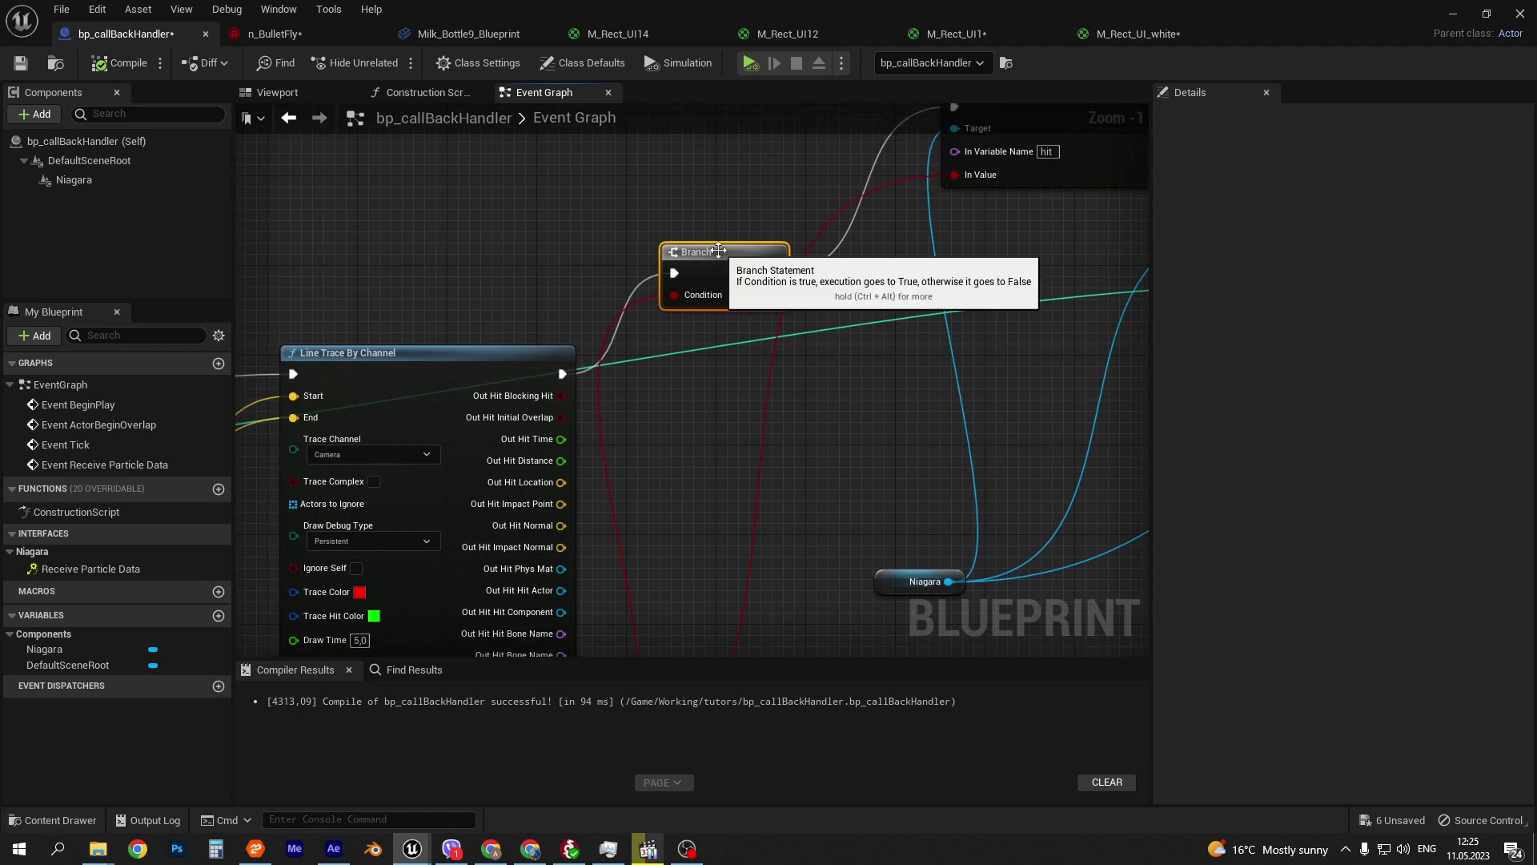
{"action": "right_click_drag", "start_coordinate": [737, 147], "coordinate": [429, 329]}
{"action": "left_click", "coordinate": [743, 266]}
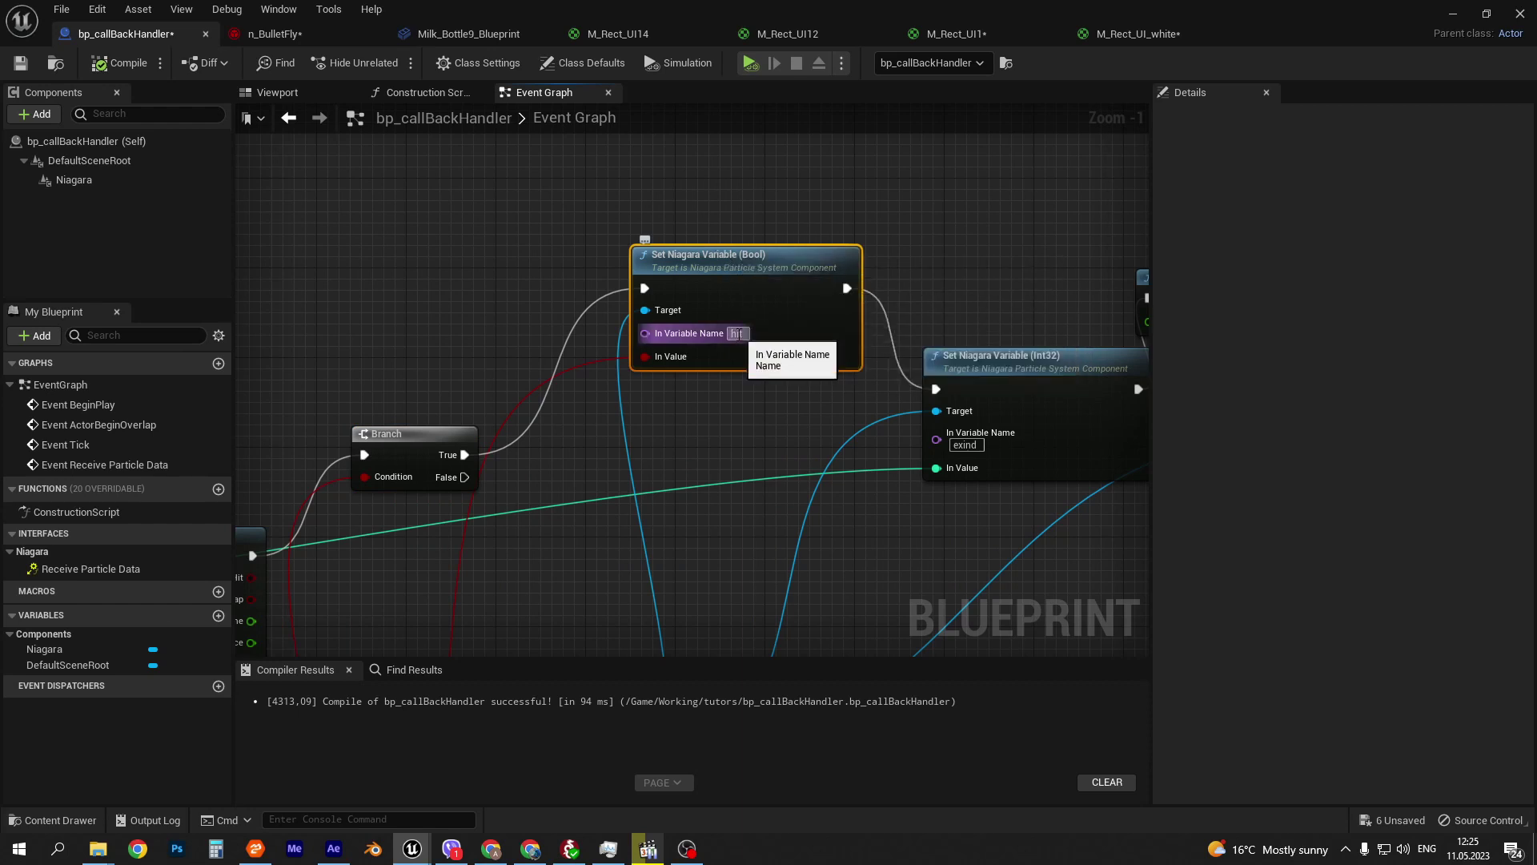
- Inspect the exind setter and its Niagara component, zooming out over the hit-handling chain
{"action": "right_click_drag", "start_coordinate": [1007, 358], "coordinate": [839, 294]}
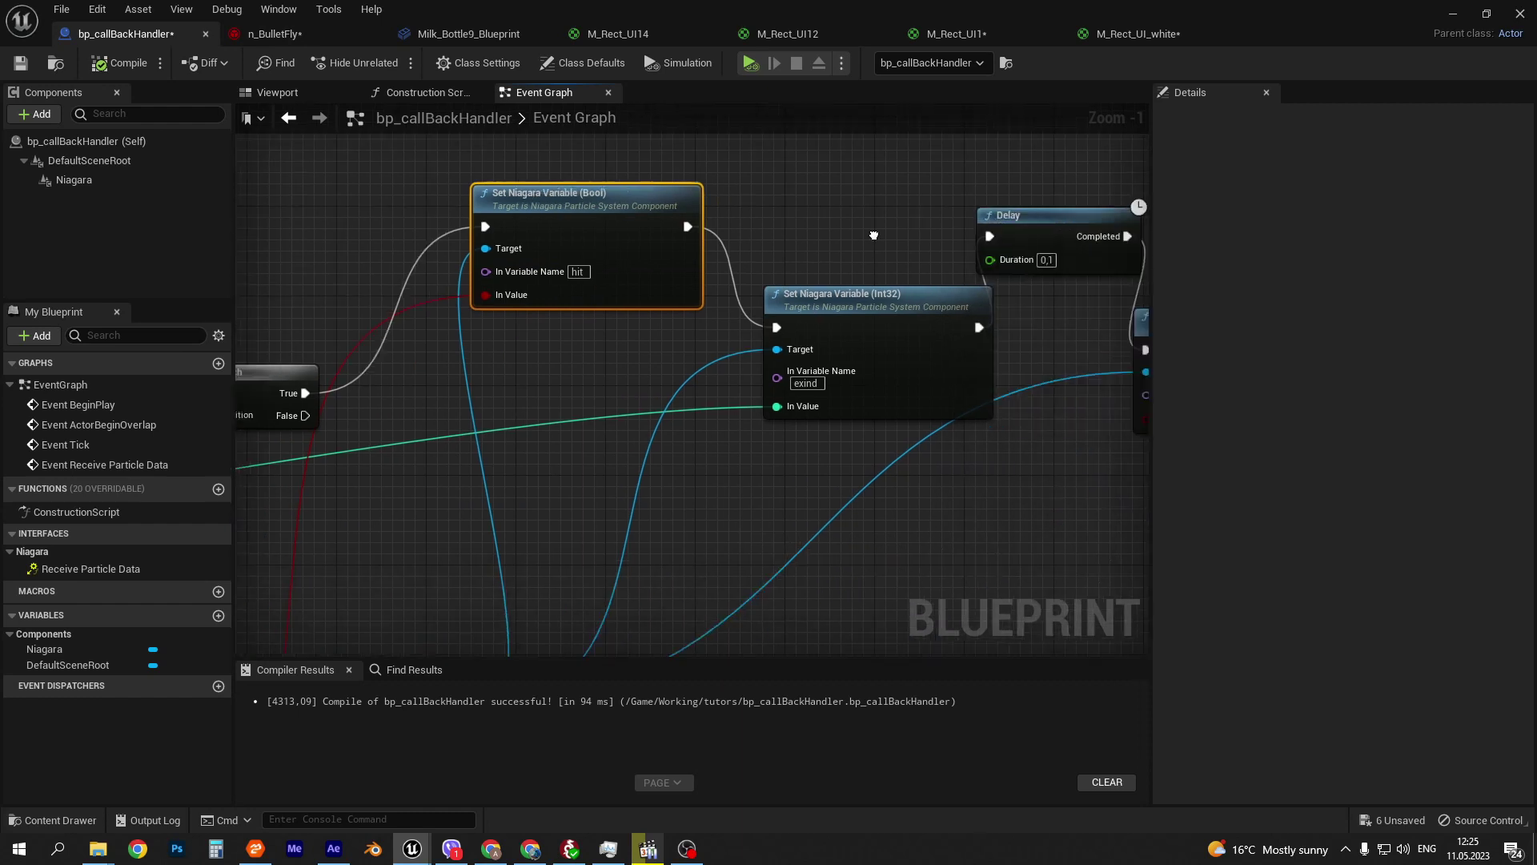
{"action": "left_click", "coordinate": [839, 292]}
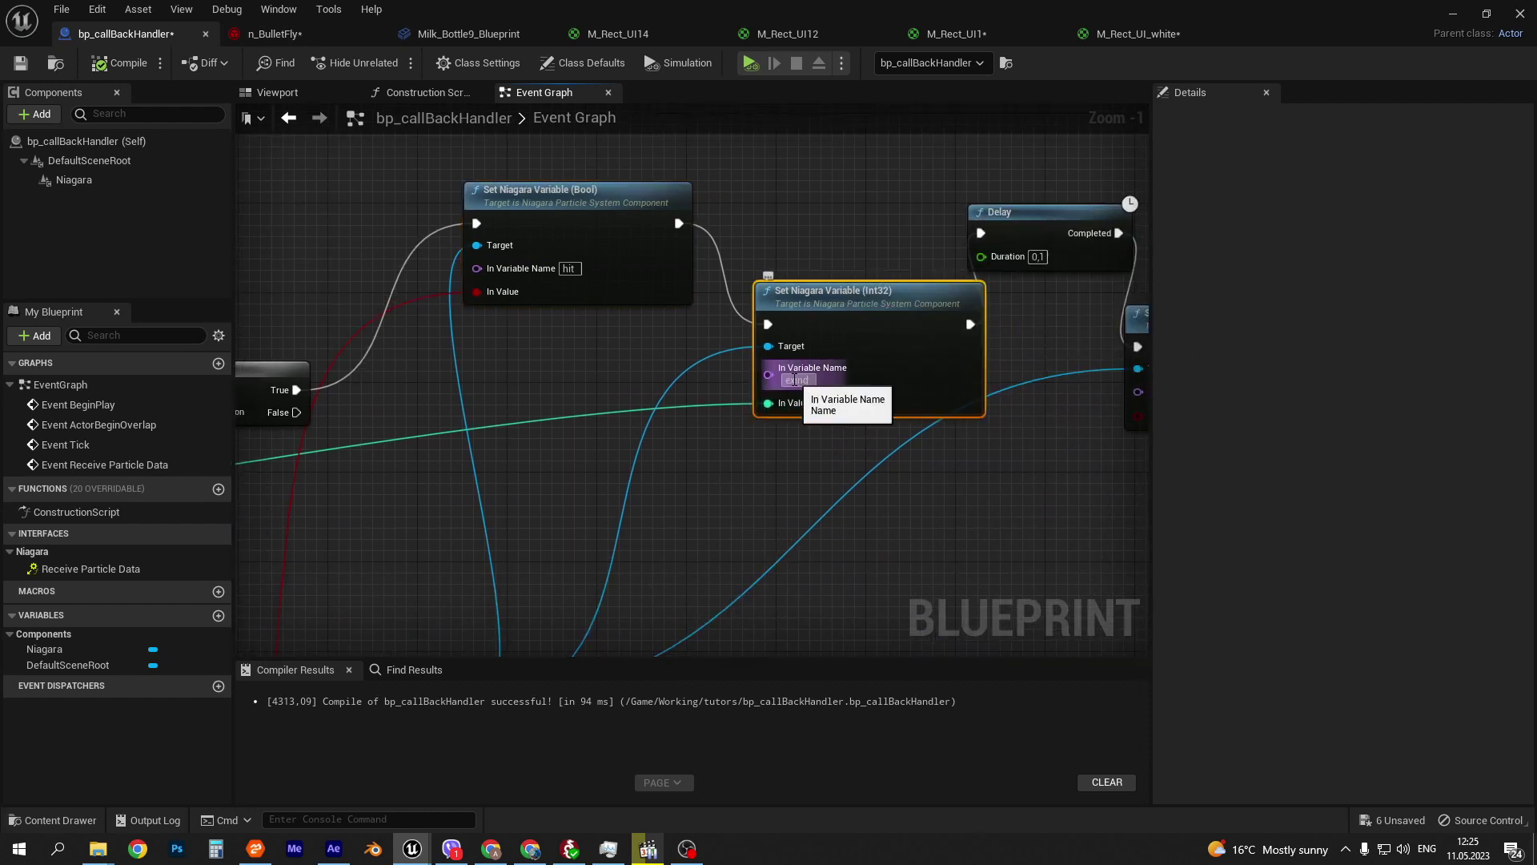
{"action": "right_click_drag", "start_coordinate": [799, 380], "coordinate": [768, 316]}
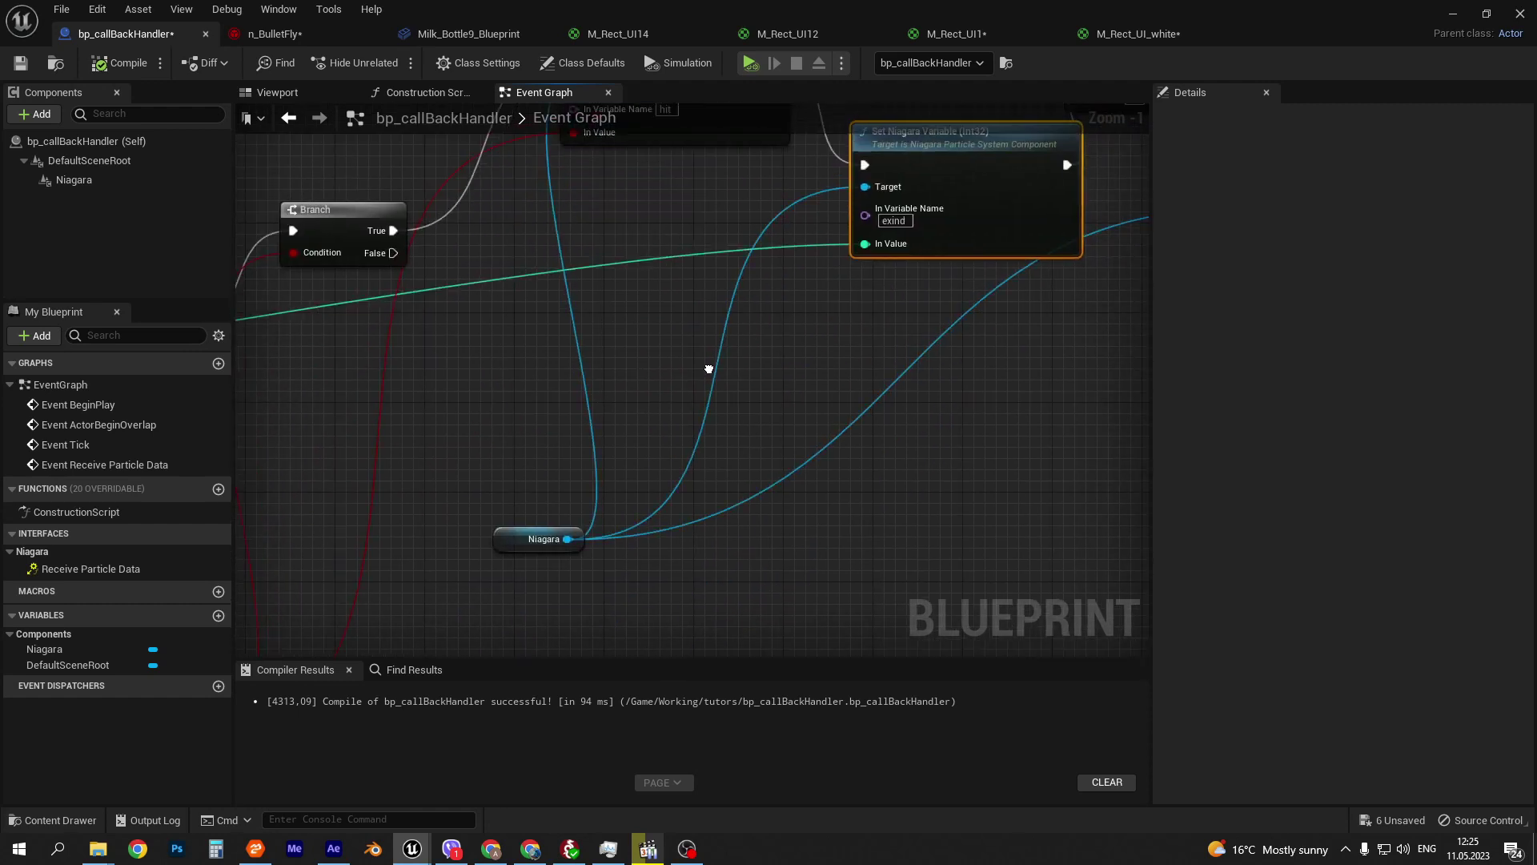
{"action": "scroll", "coordinate": [658, 430], "scroll_direction": "down", "scroll_amount": 2}
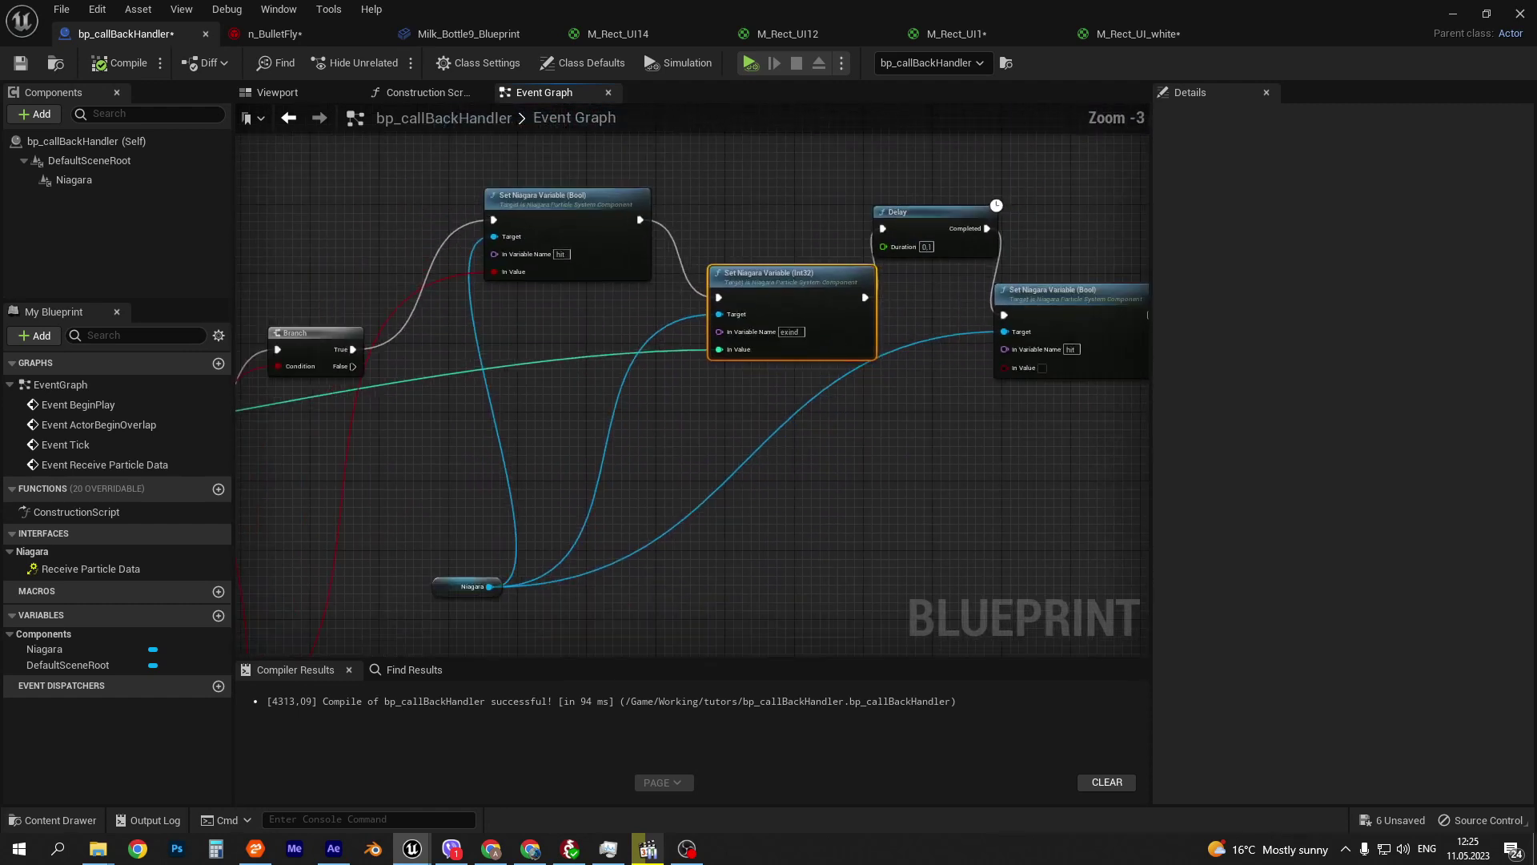
{"action": "mouse_move", "coordinate": [658, 430]}
{"action": "right_mouse_down"}
{"action": "mouse_move", "coordinate": [362, 513]}
{"action": "mouse_move", "coordinate": [683, 399]}
{"action": "right_mouse_up"}
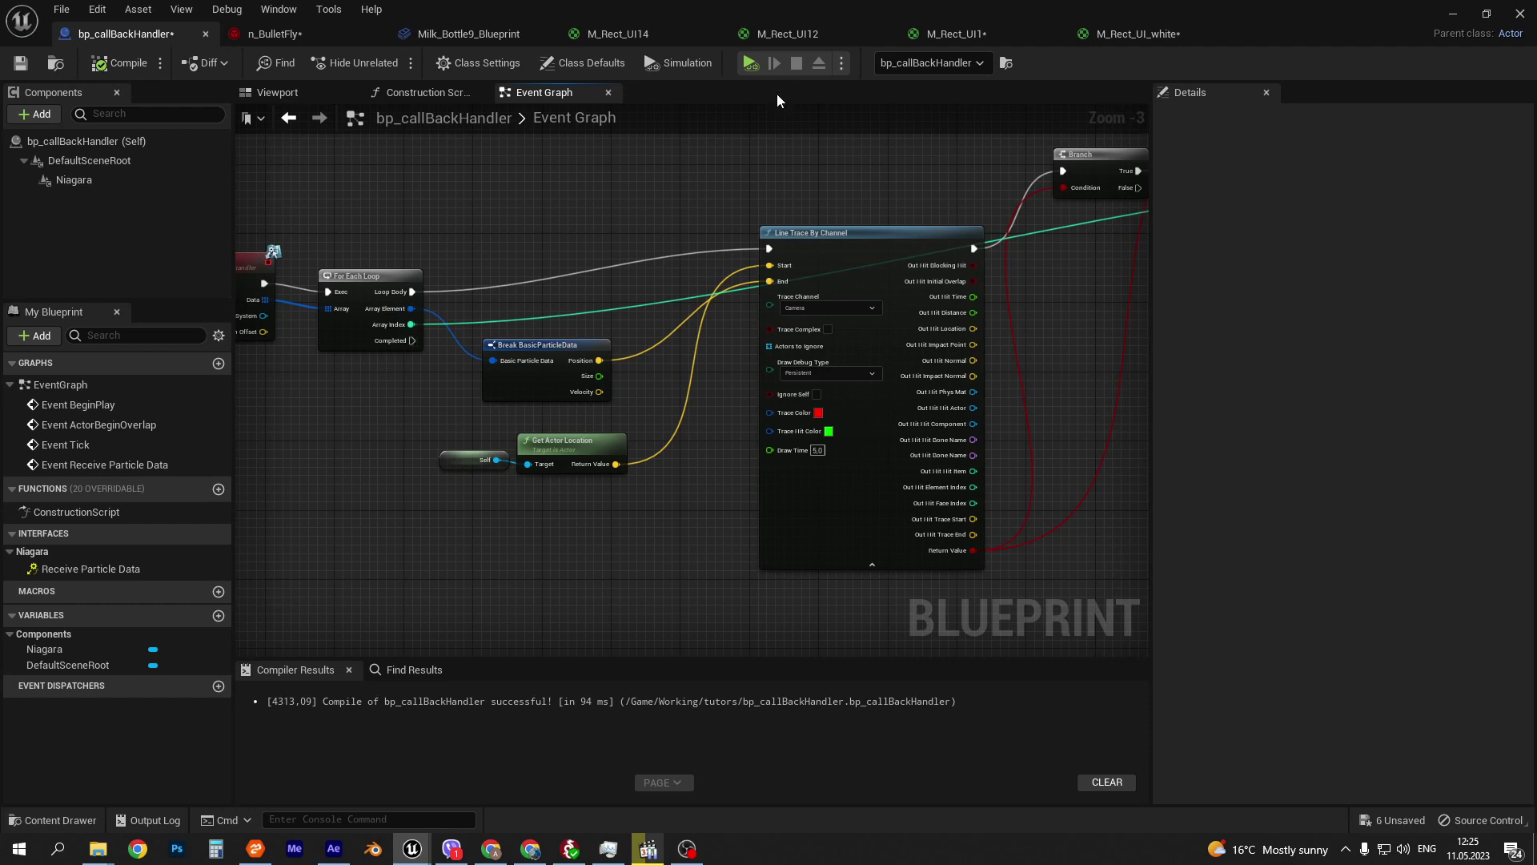
- Re-examine the Line Trace By Channel node and the particle loop feeding it
{"action": "mouse_move", "coordinate": [767, 184]}
{"action": "right_mouse_down"}
{"action": "mouse_move", "coordinate": [1017, 200]}
{"action": "mouse_move", "coordinate": [788, 221]}
{"action": "right_mouse_up"}
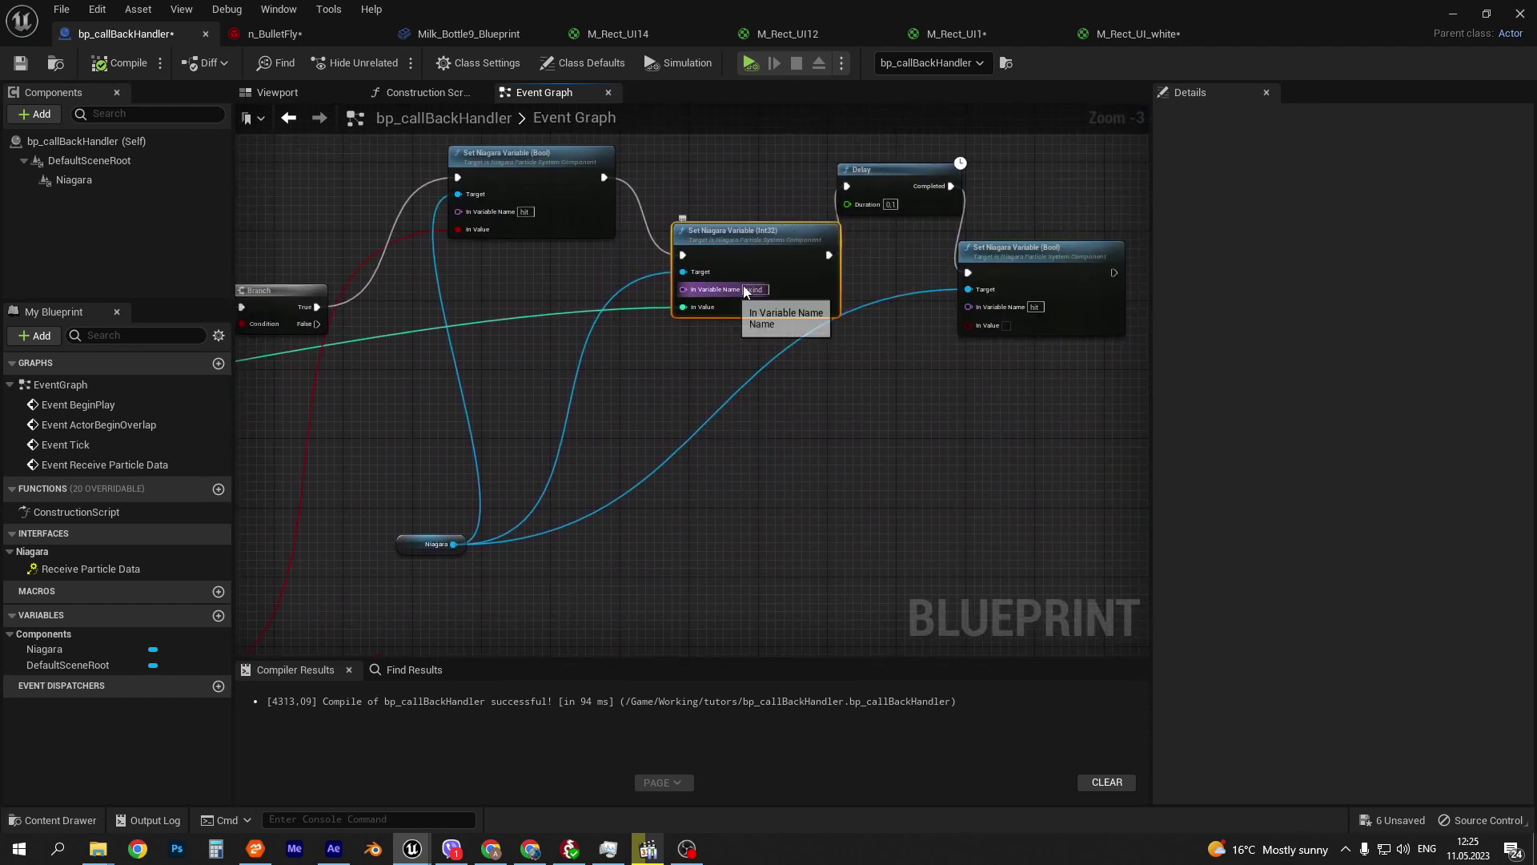
{"action": "right_click_drag", "start_coordinate": [434, 434], "coordinate": [556, 386]}
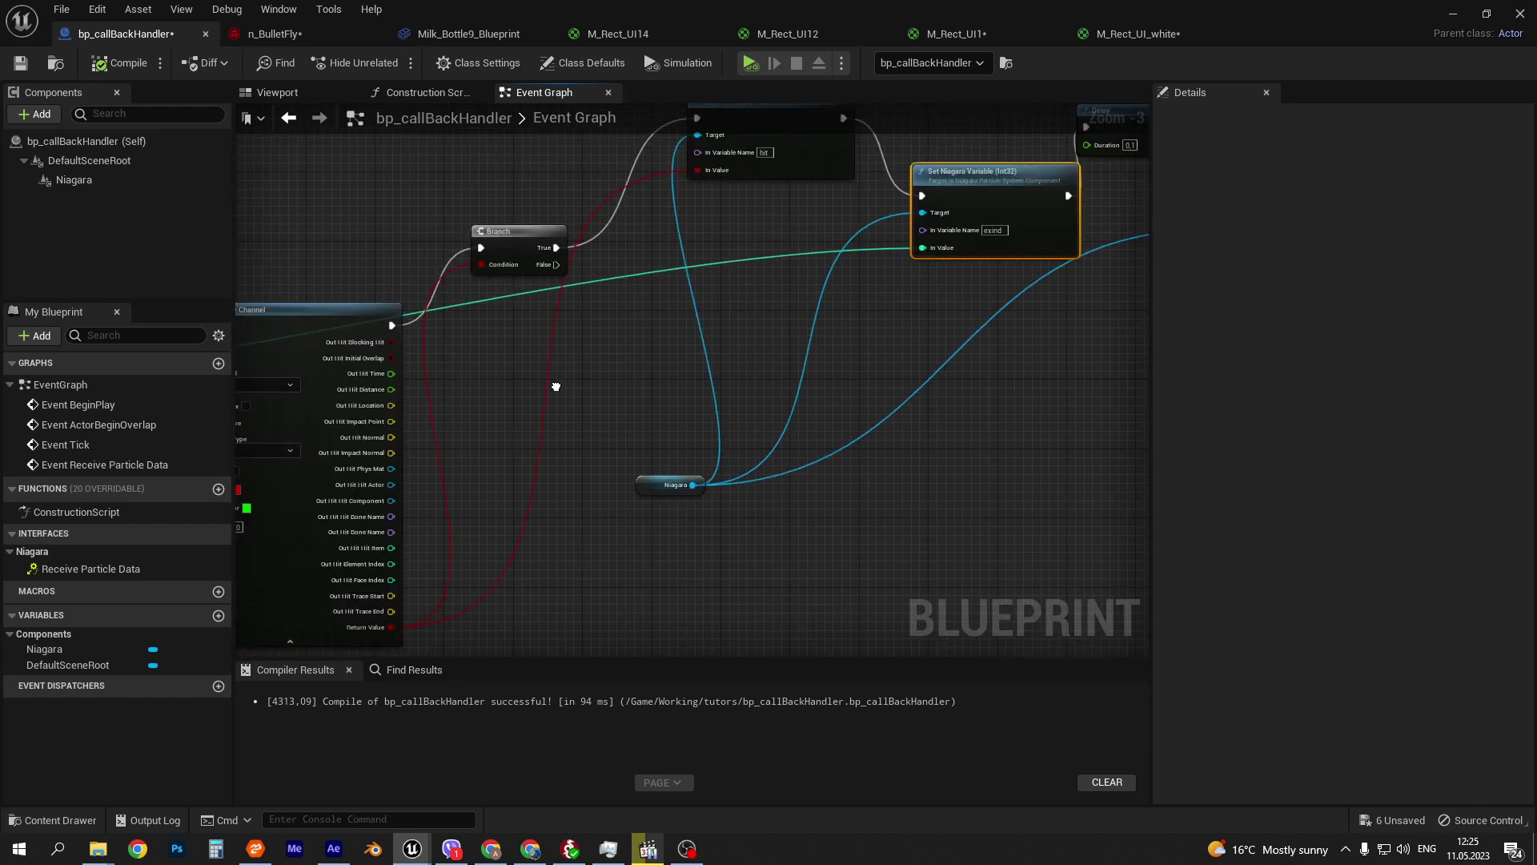
{"action": "right_click_drag", "start_coordinate": [516, 320], "coordinate": [647, 169]}
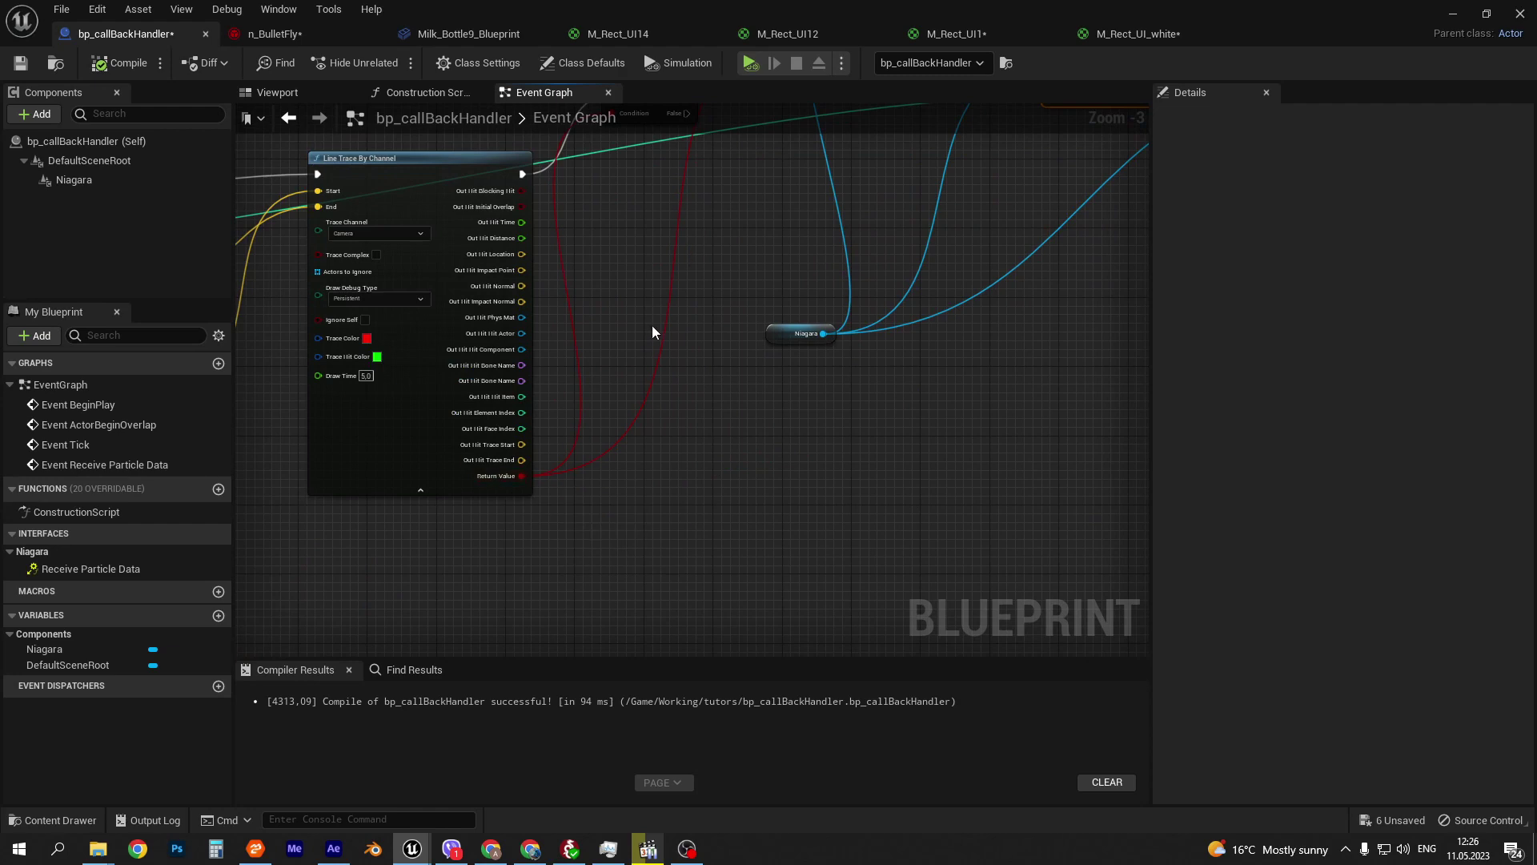
{"action": "right_click_drag", "start_coordinate": [651, 325], "coordinate": [627, 517]}
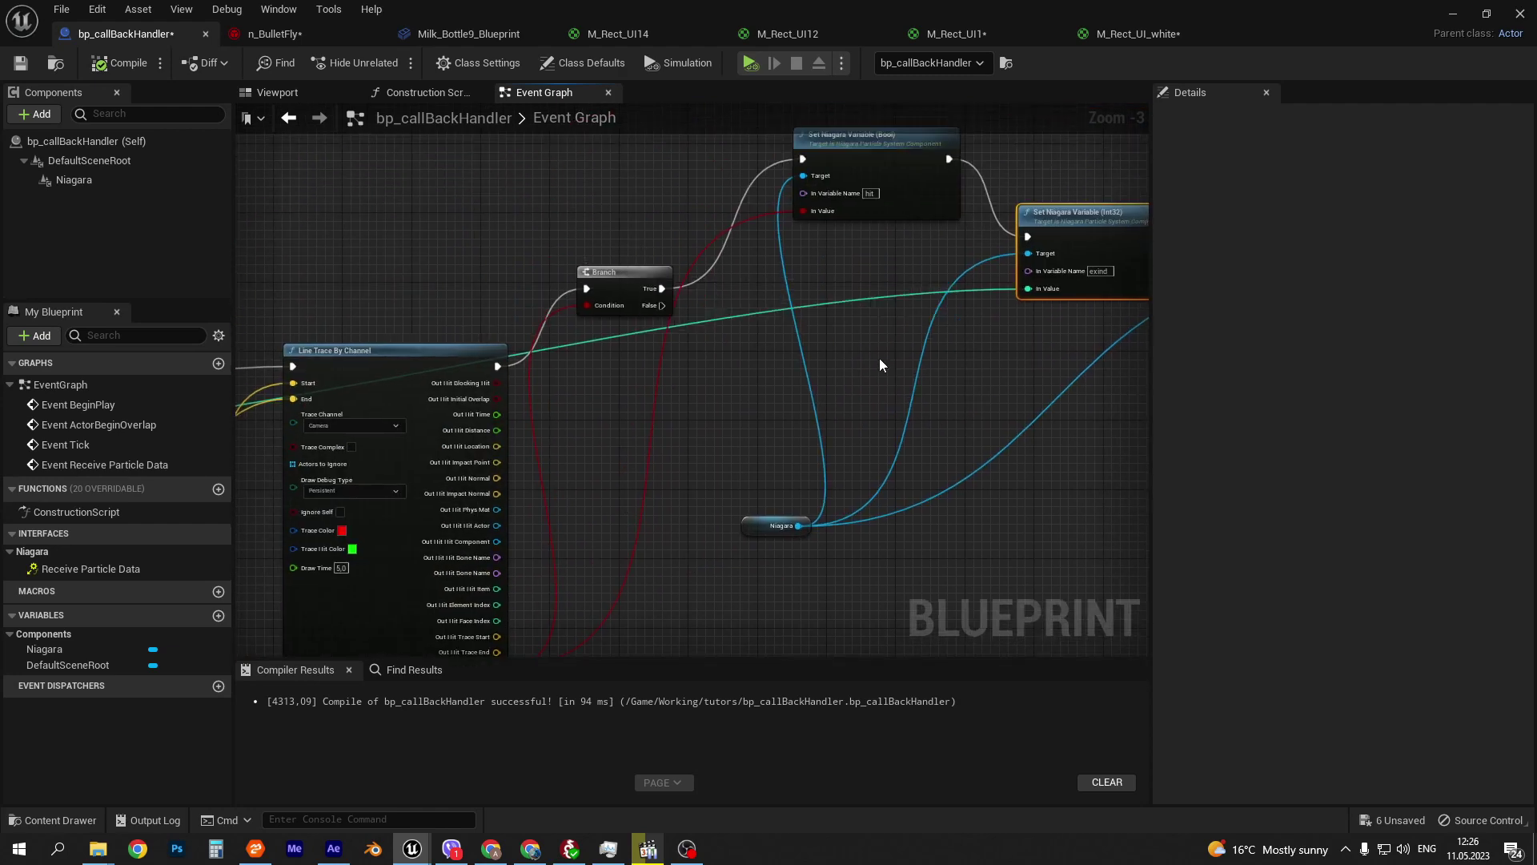
{"action": "right_click_drag", "start_coordinate": [413, 255], "coordinate": [691, 204]}
{"action": "right_click_drag", "start_coordinate": [558, 264], "coordinate": [371, 258]}
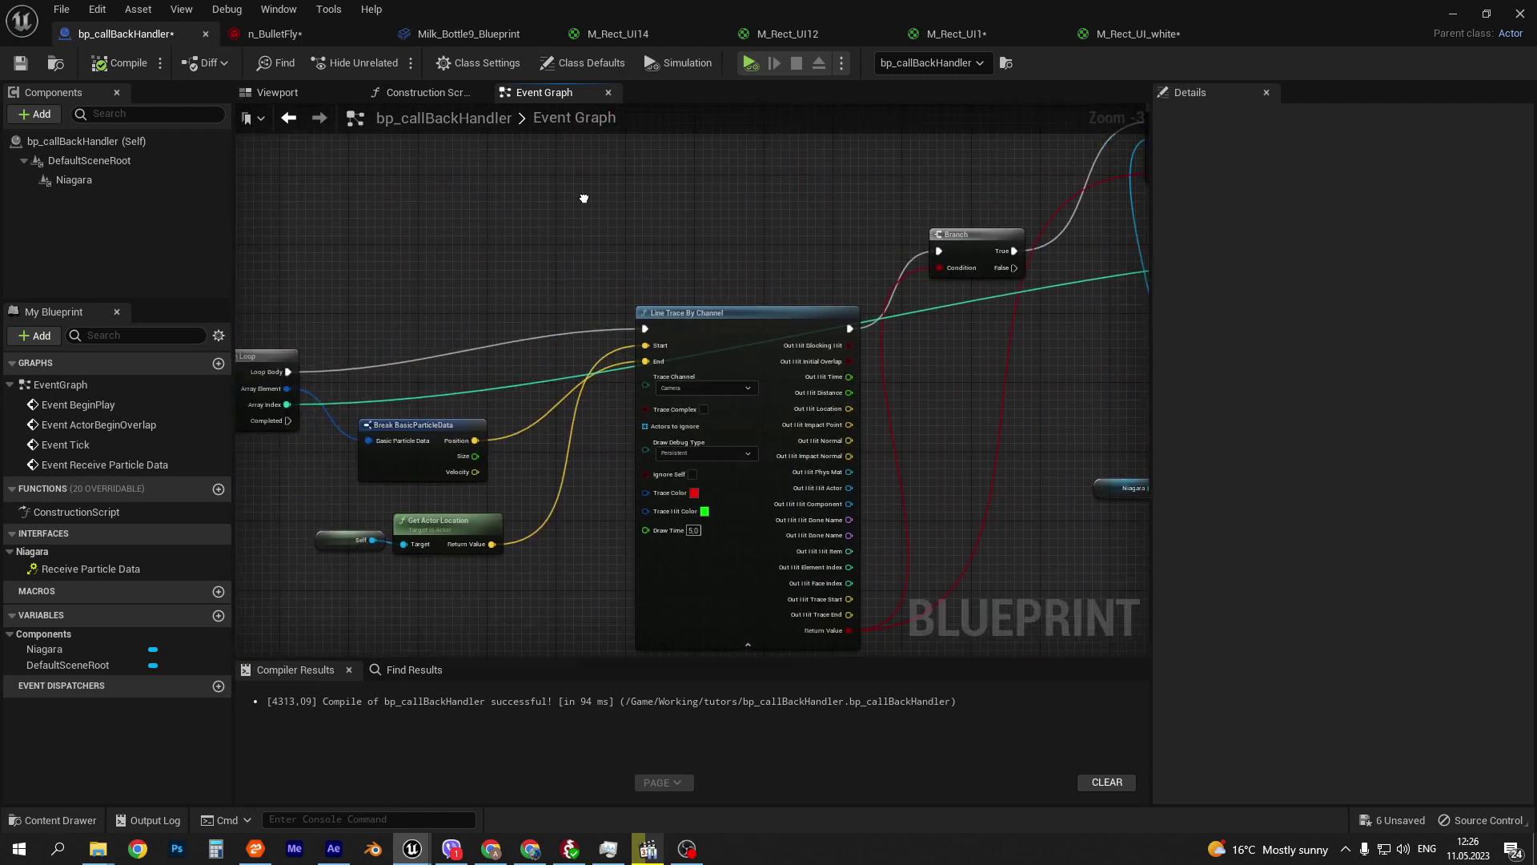
- Select the 0.1-second Delay node, then bring up the n_BulletFly Niagara system
{"action": "right_click_drag", "start_coordinate": [1063, 310], "coordinate": [668, 313]}
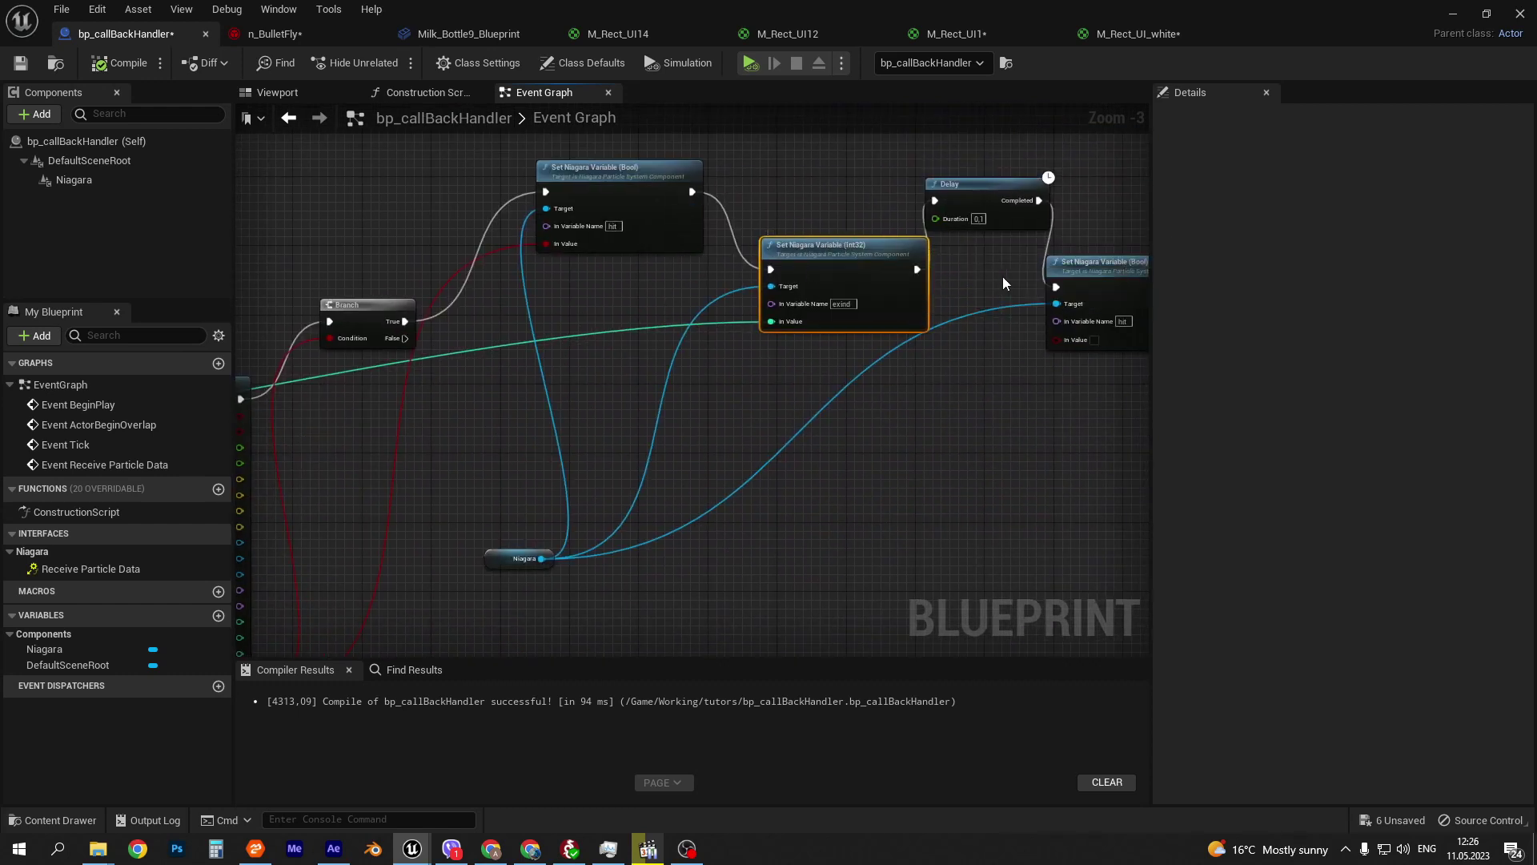
{"action": "right_click_drag", "start_coordinate": [1003, 276], "coordinate": [780, 243]}
{"action": "left_click", "coordinate": [778, 233]}
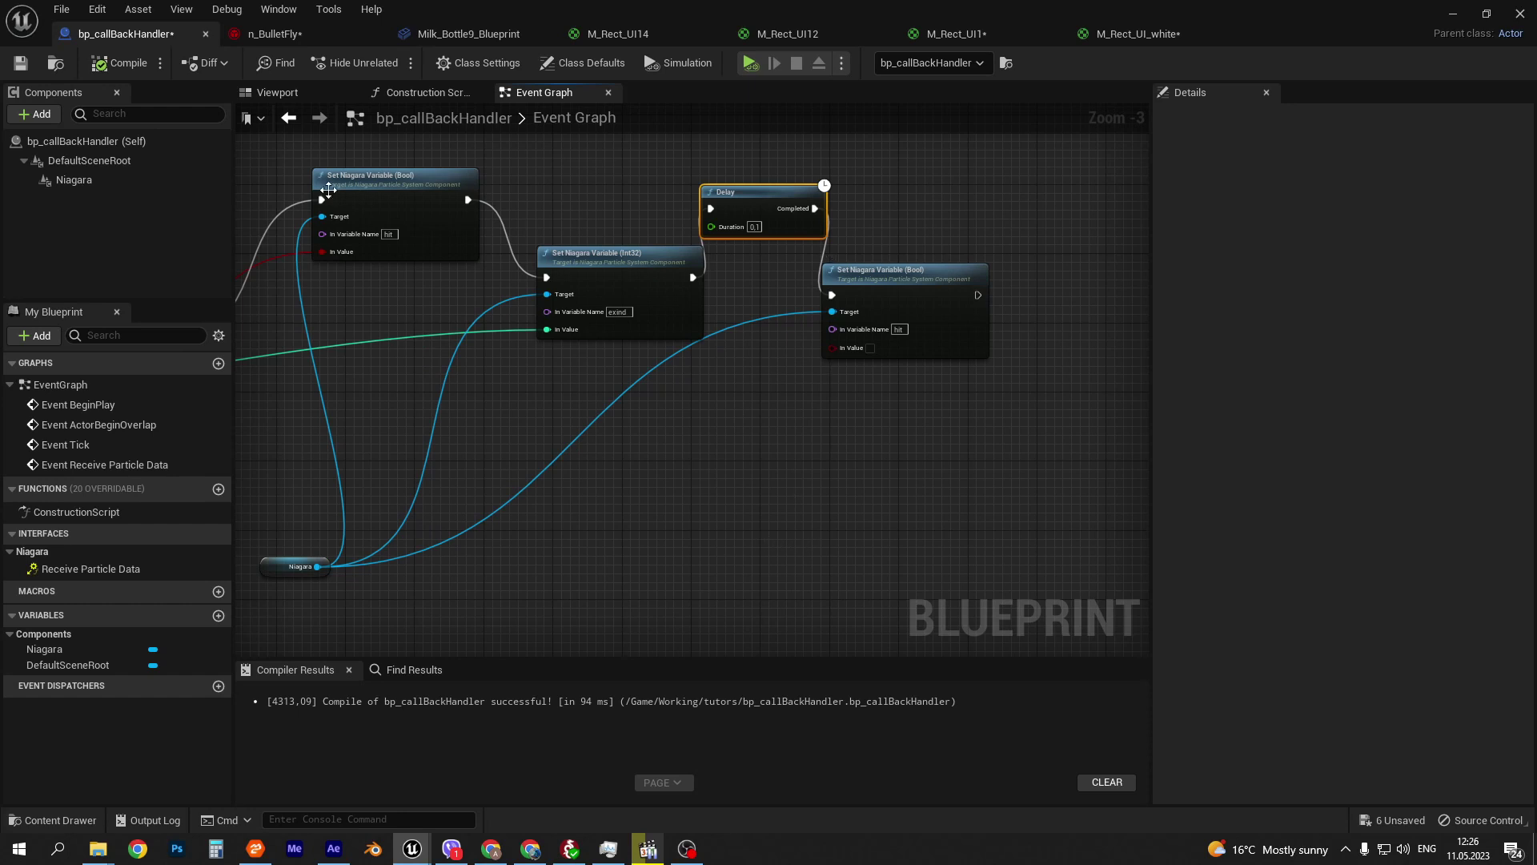
{"action": "left_click", "coordinate": [272, 33]}
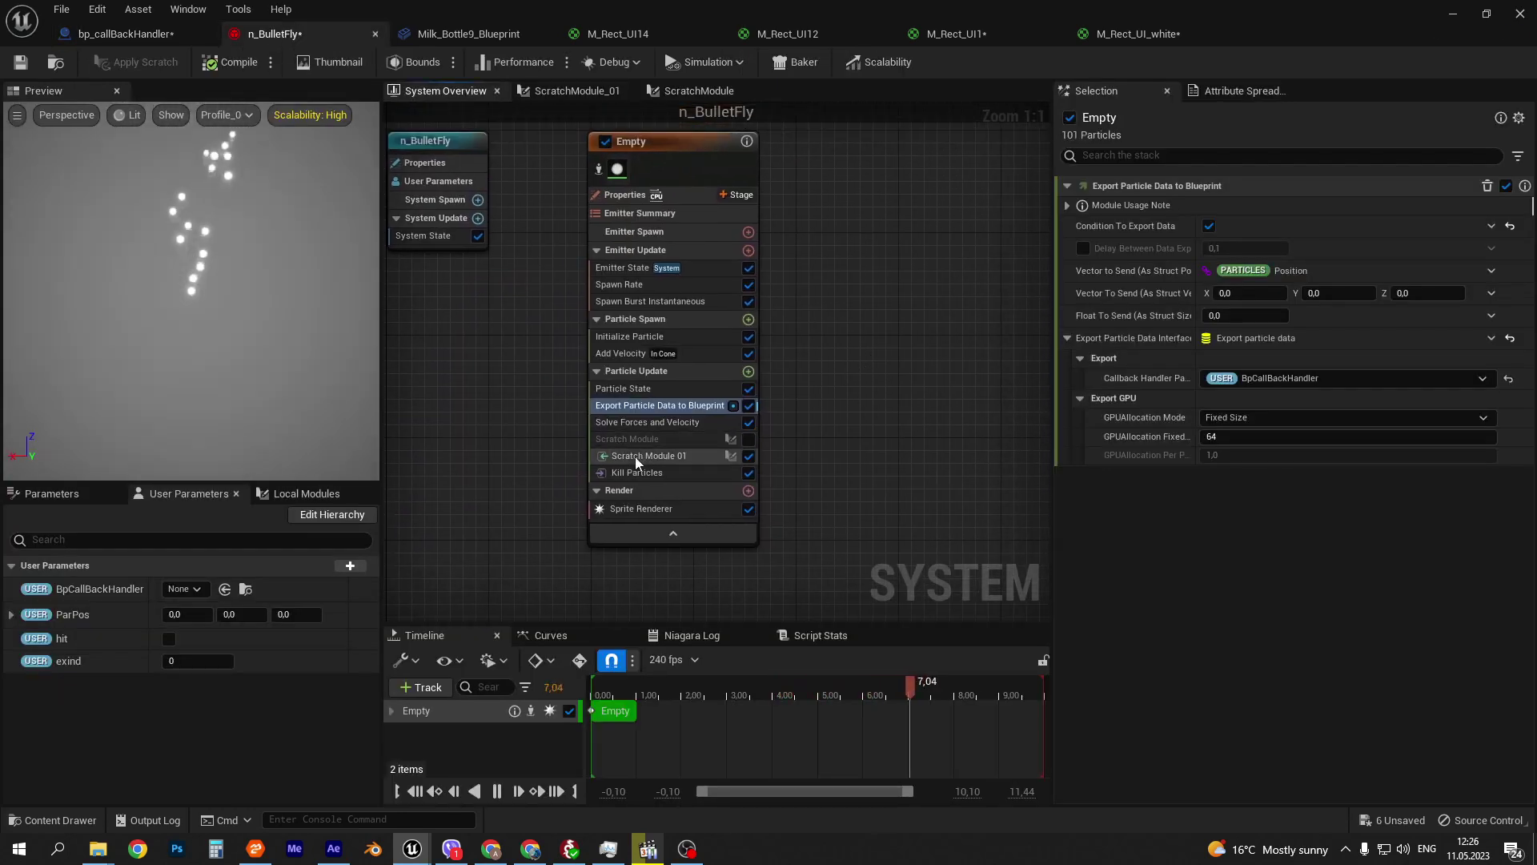
- Inspect Scratch Module 01's hit and exind inputs, Map Get, Equal and Execution Index nodes
{"action": "left_click", "coordinate": [657, 455]}
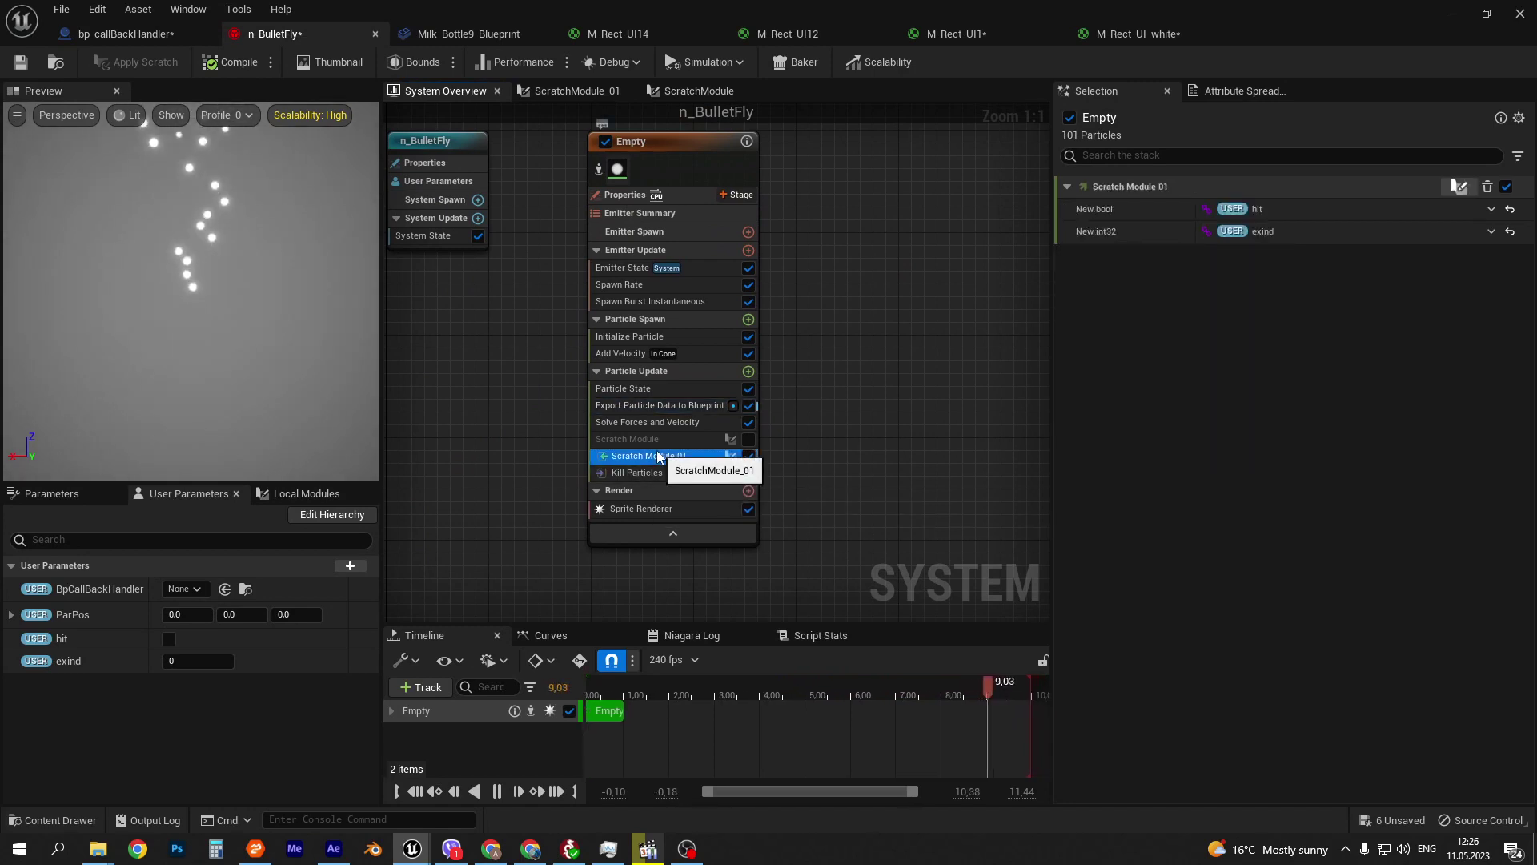
{"action": "double_click", "coordinate": [632, 458]}
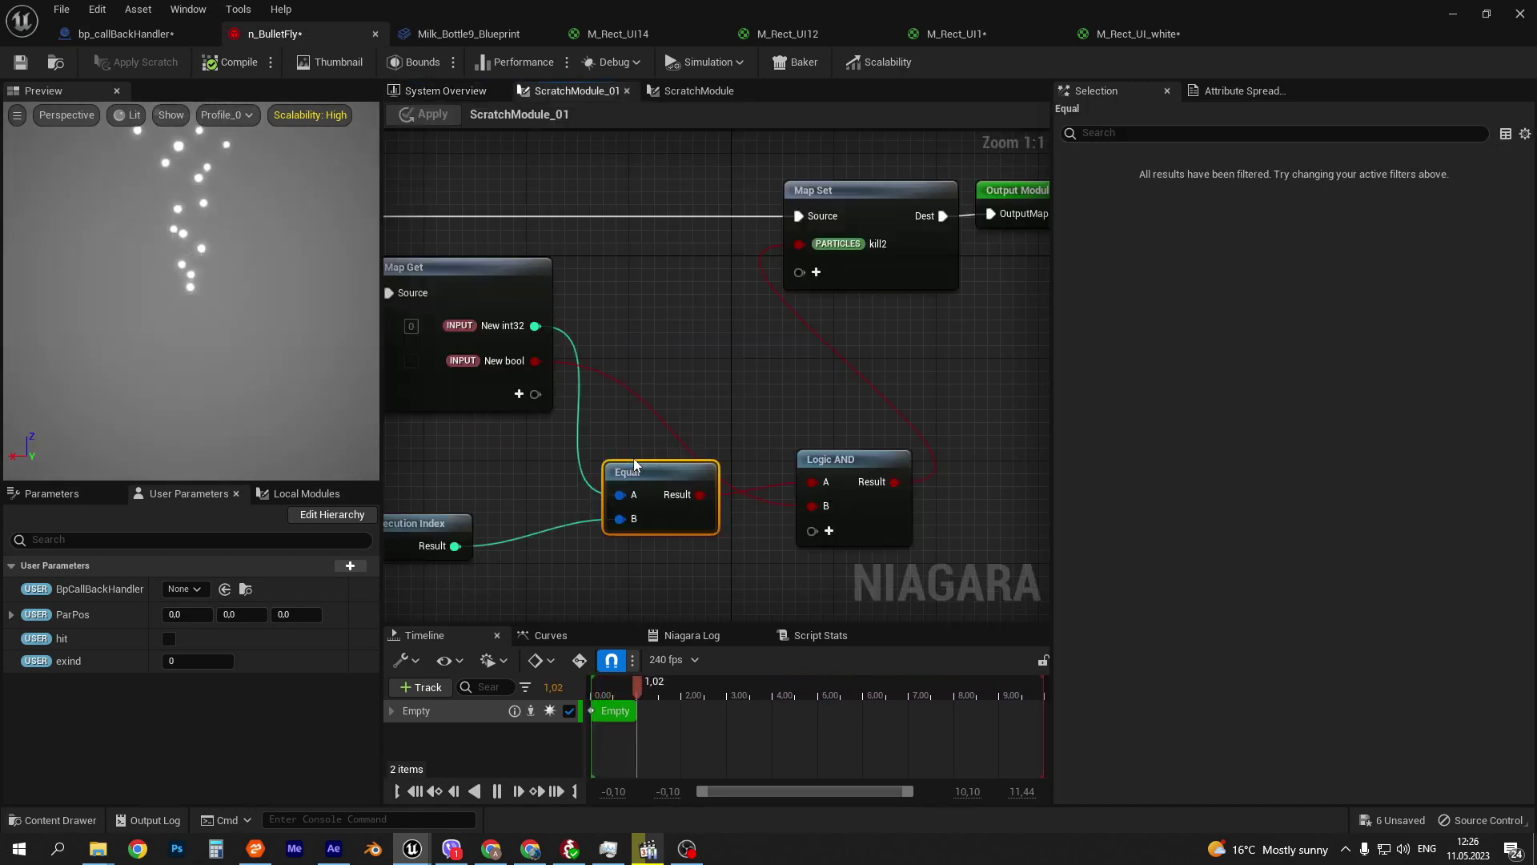
{"action": "right_click_drag", "start_coordinate": [602, 338], "coordinate": [684, 329]}
{"action": "left_click", "coordinate": [435, 93]}
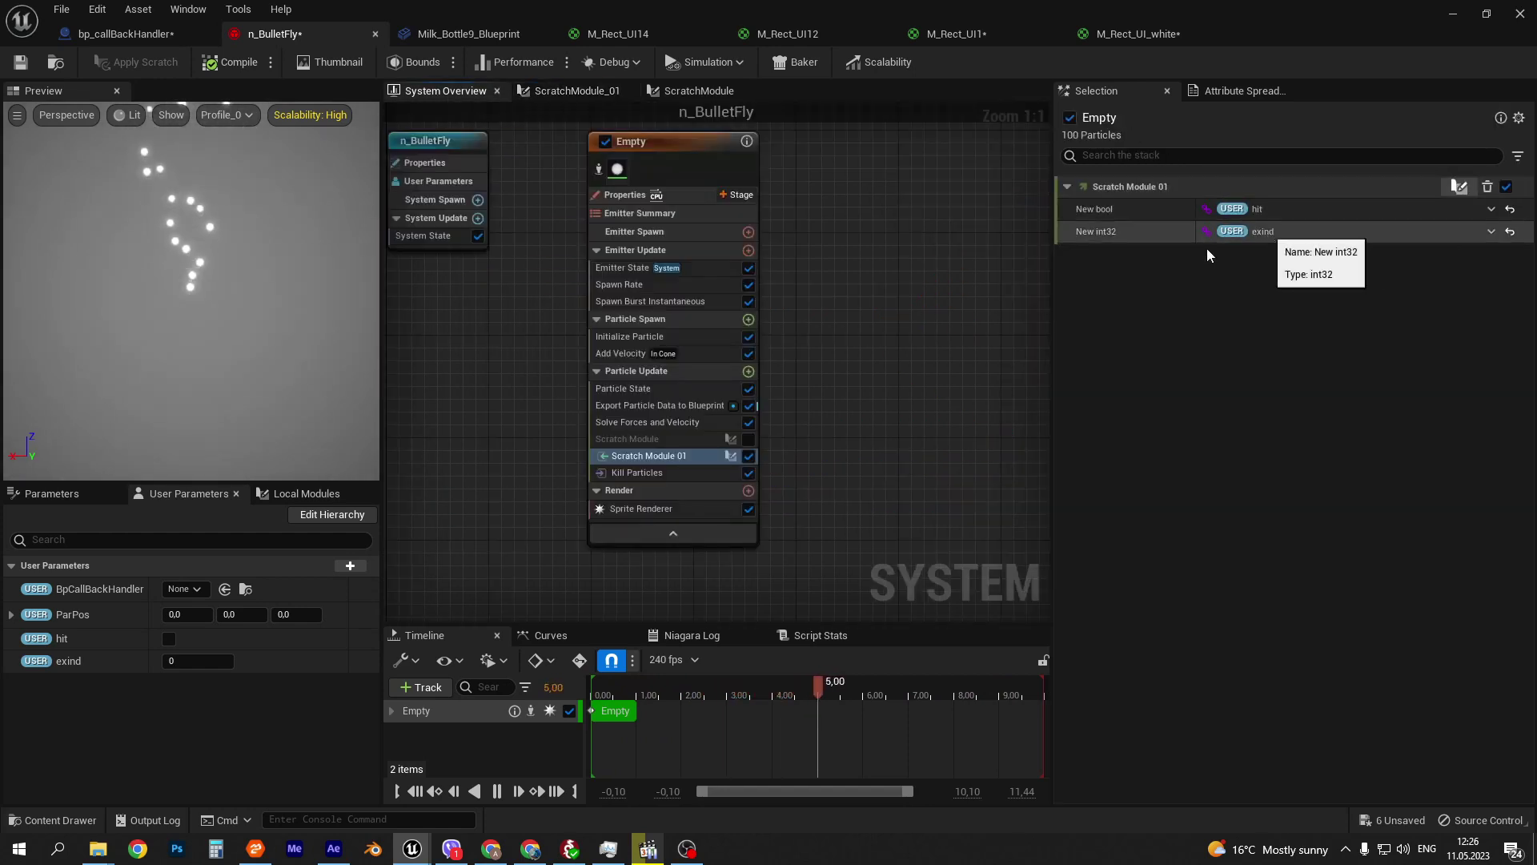
{"action": "double_click", "coordinate": [672, 455]}
{"action": "right_click_drag", "start_coordinate": [688, 295], "coordinate": [752, 220]}
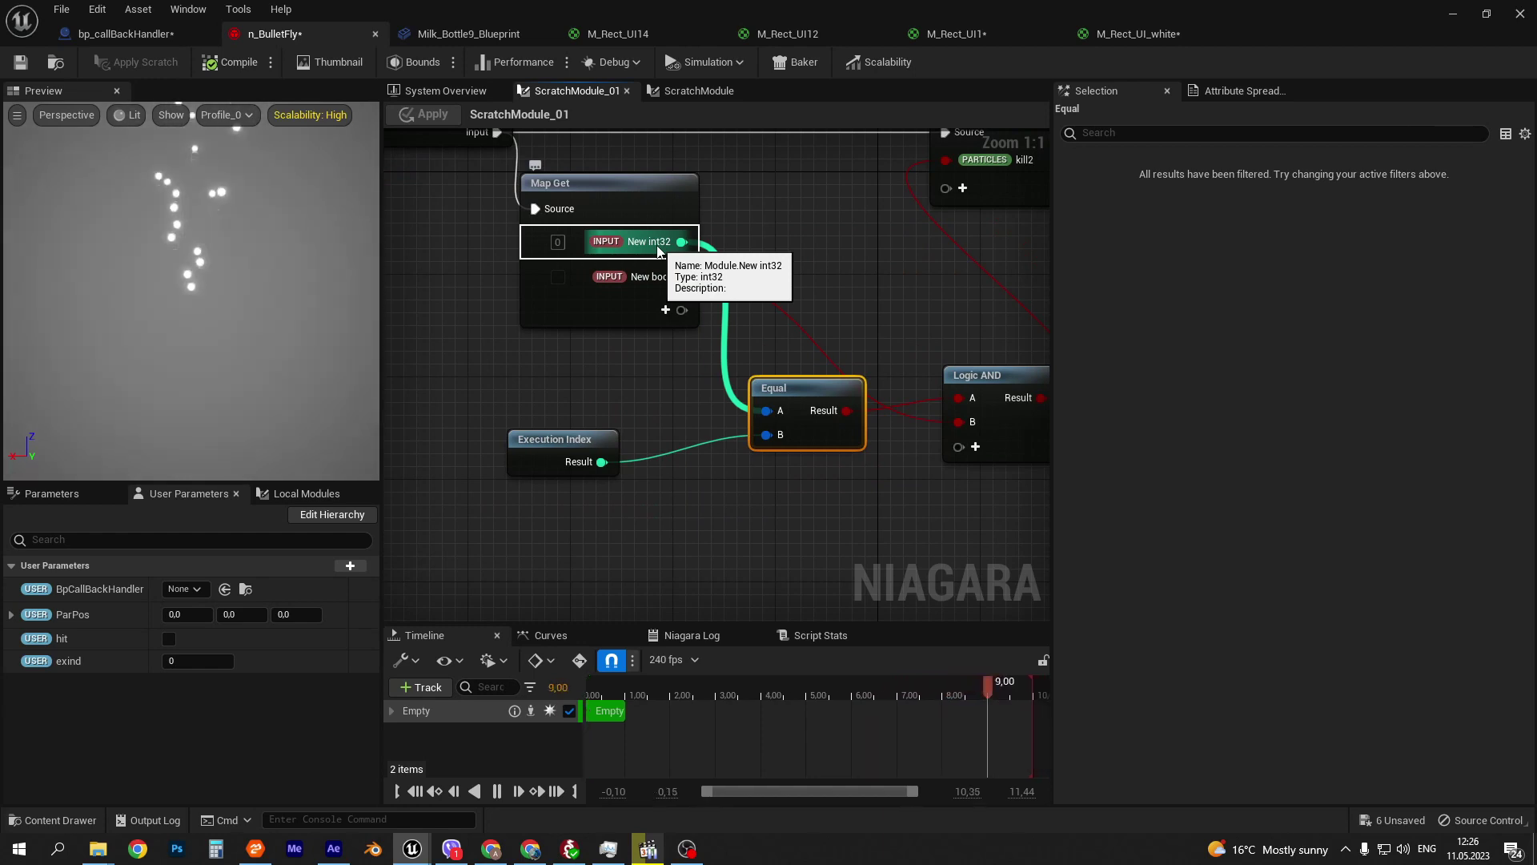
{"action": "left_click", "coordinate": [552, 466]}
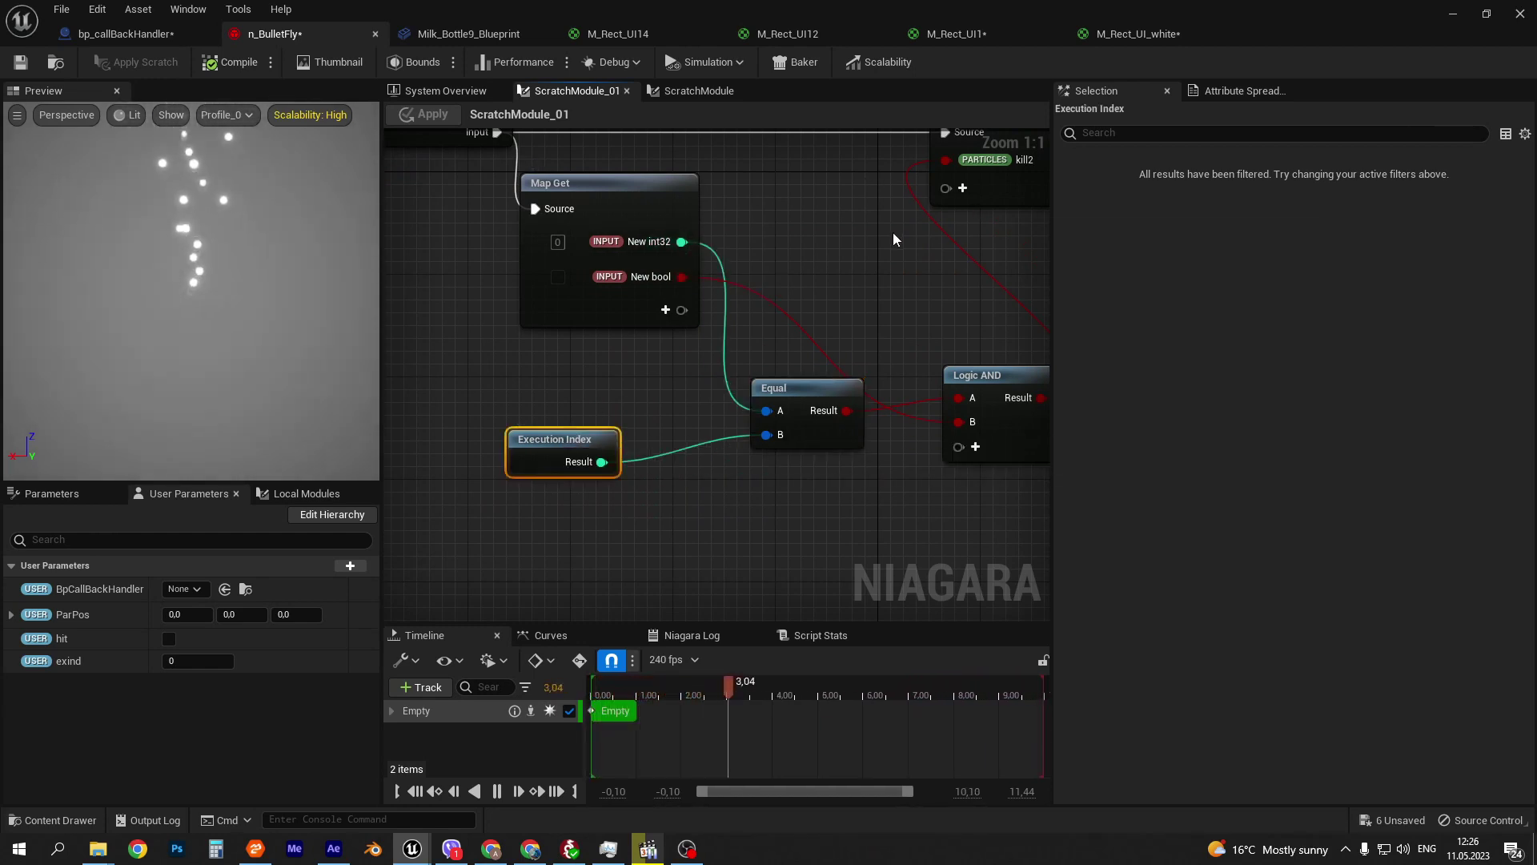
{"action": "right_click_drag", "start_coordinate": [895, 239], "coordinate": [807, 222]}
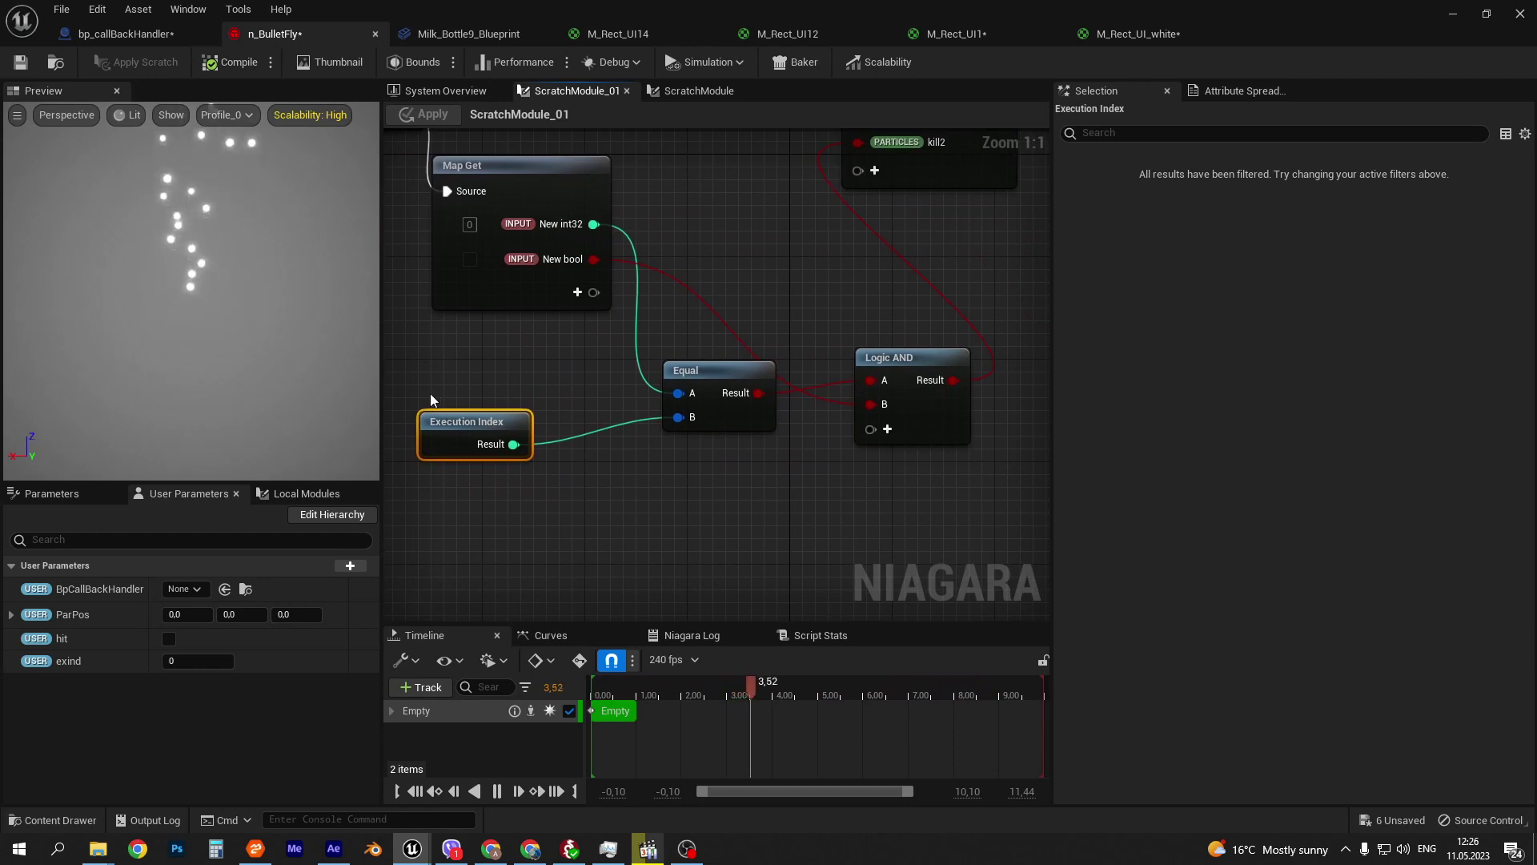
- Compare the Blueprint's Branch node with the scratch module's Map Set and Output Module nodes
{"action": "left_click", "coordinate": [137, 37]}
{"action": "right_click_drag", "start_coordinate": [356, 331], "coordinate": [588, 323]}
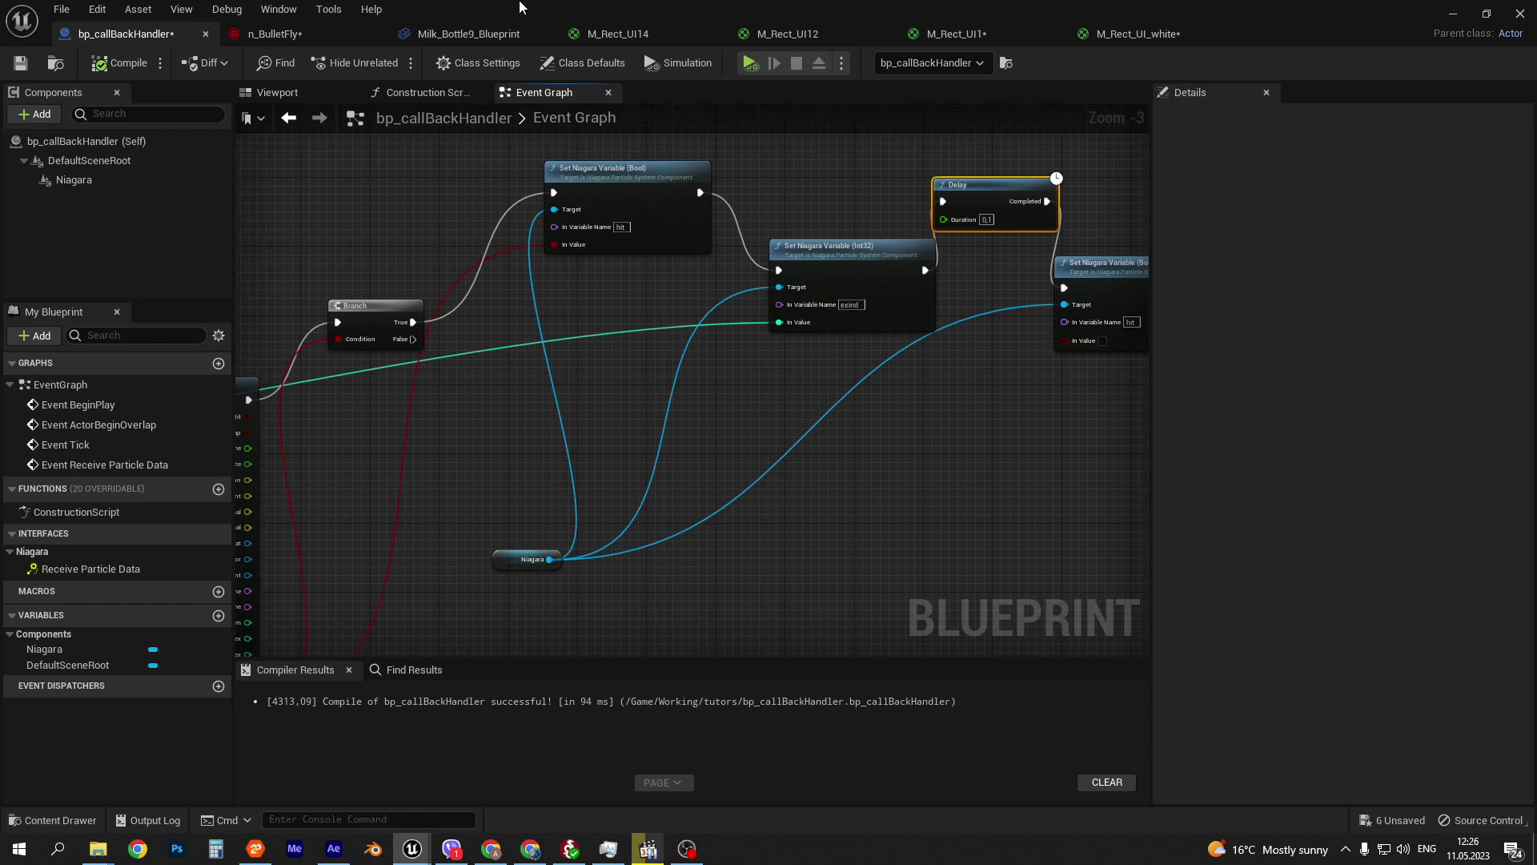
{"action": "left_click", "coordinate": [274, 34]}
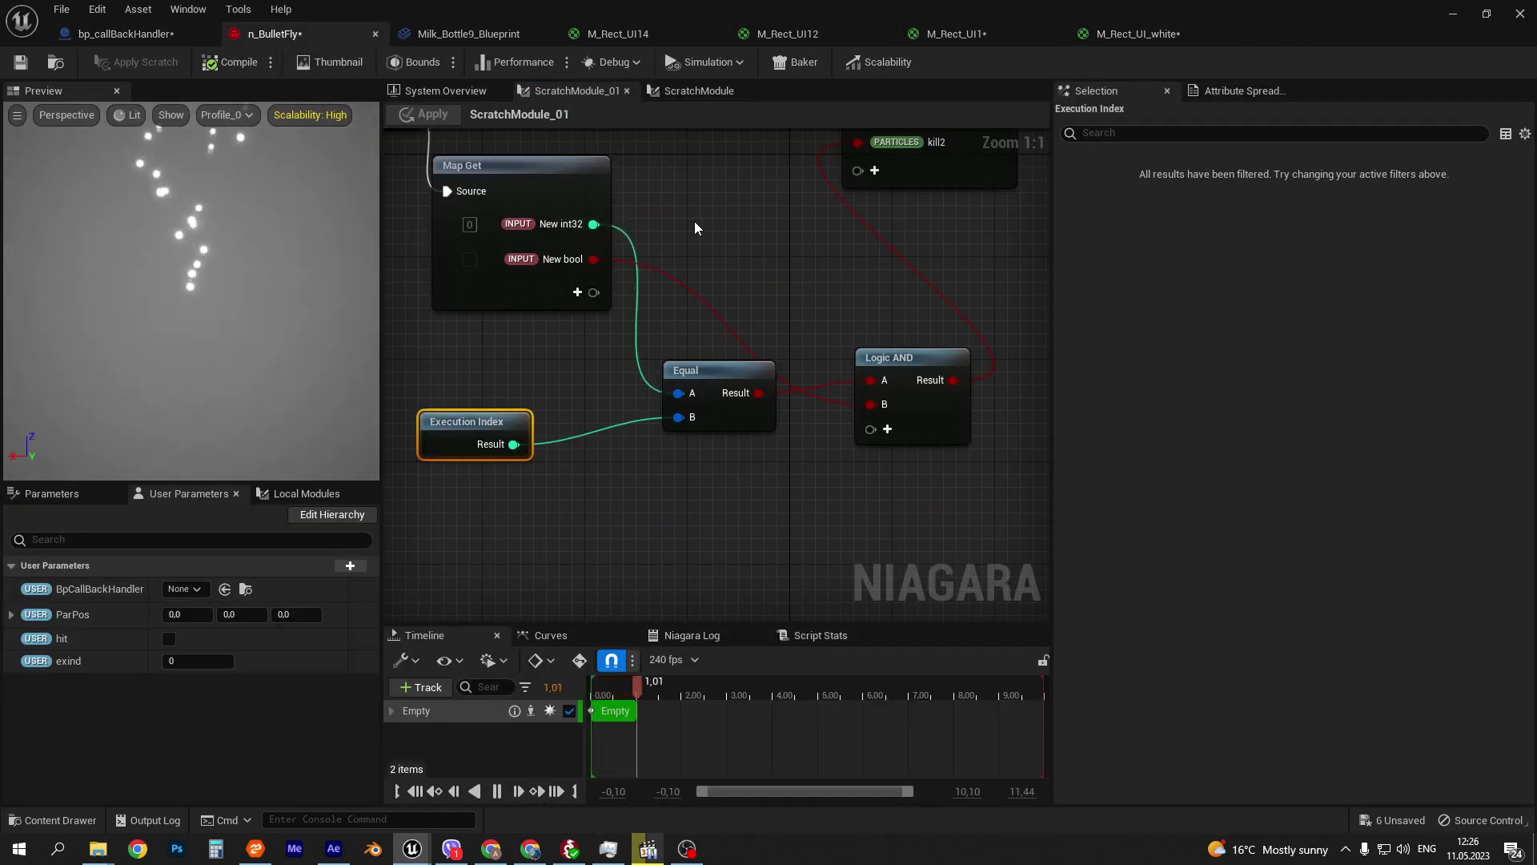
{"action": "right_click_drag", "start_coordinate": [537, 231], "coordinate": [545, 269]}
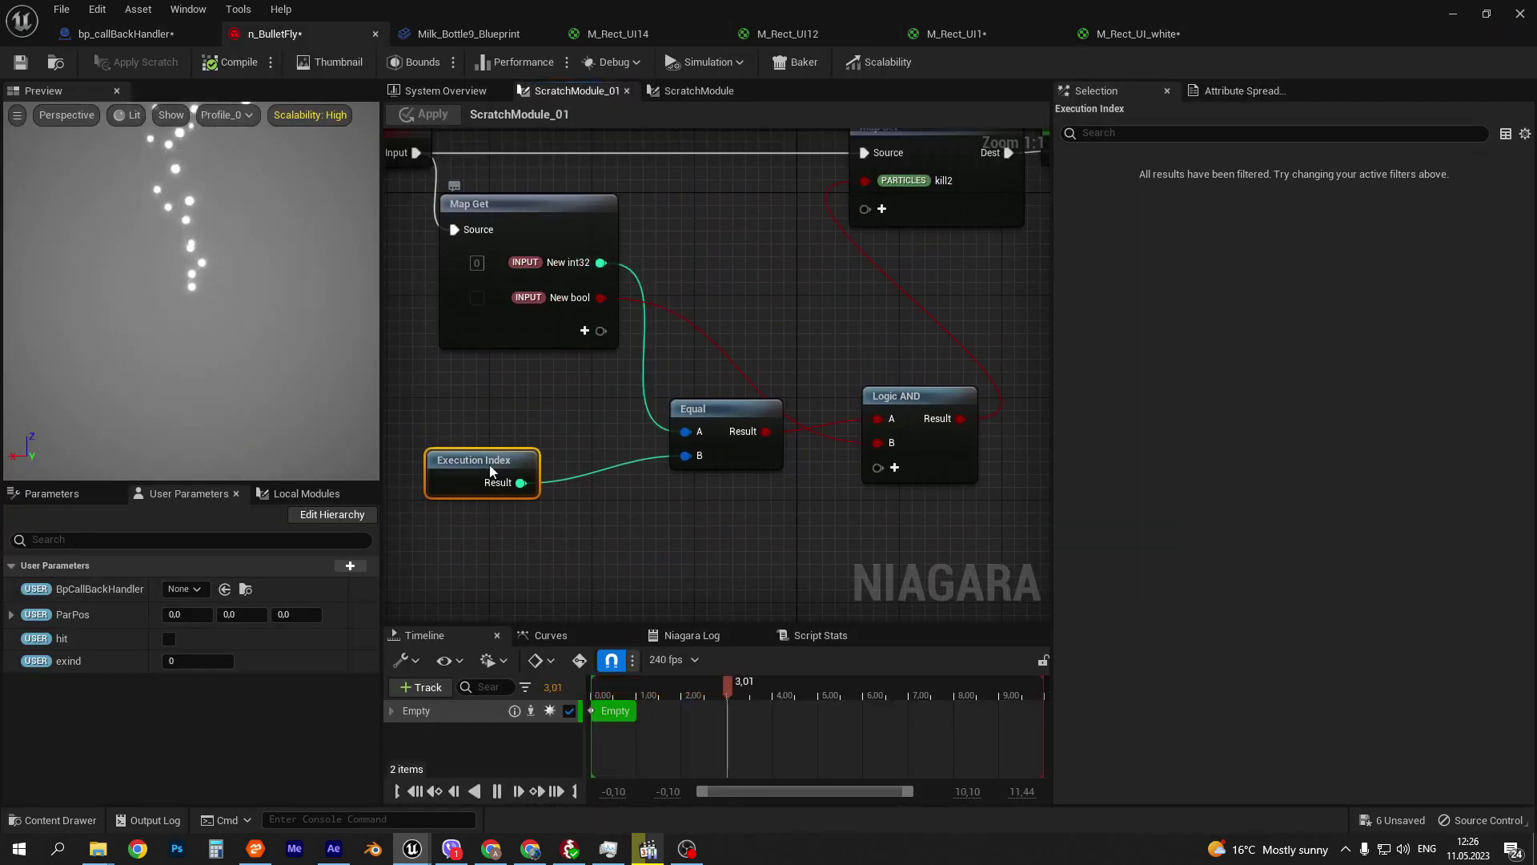
{"action": "mouse_move", "coordinate": [790, 311]}
{"action": "right_mouse_down"}
{"action": "mouse_move", "coordinate": [600, 348]}
{"action": "mouse_move", "coordinate": [773, 379]}
{"action": "right_mouse_up"}
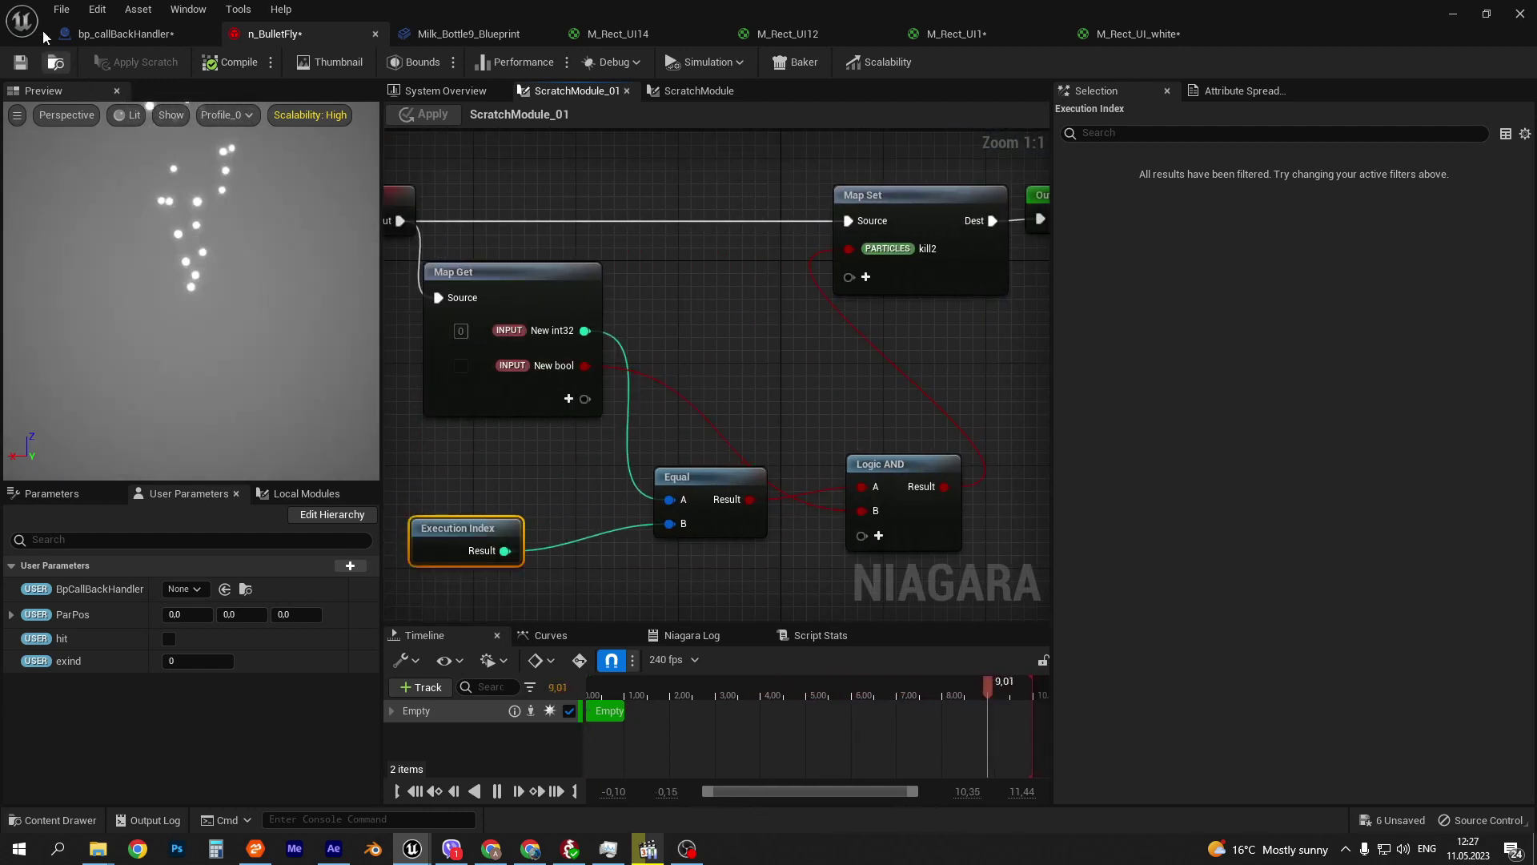
- Compare the callback Event Graph against the scratch module's Map Set output
{"action": "left_click", "coordinate": [124, 34]}
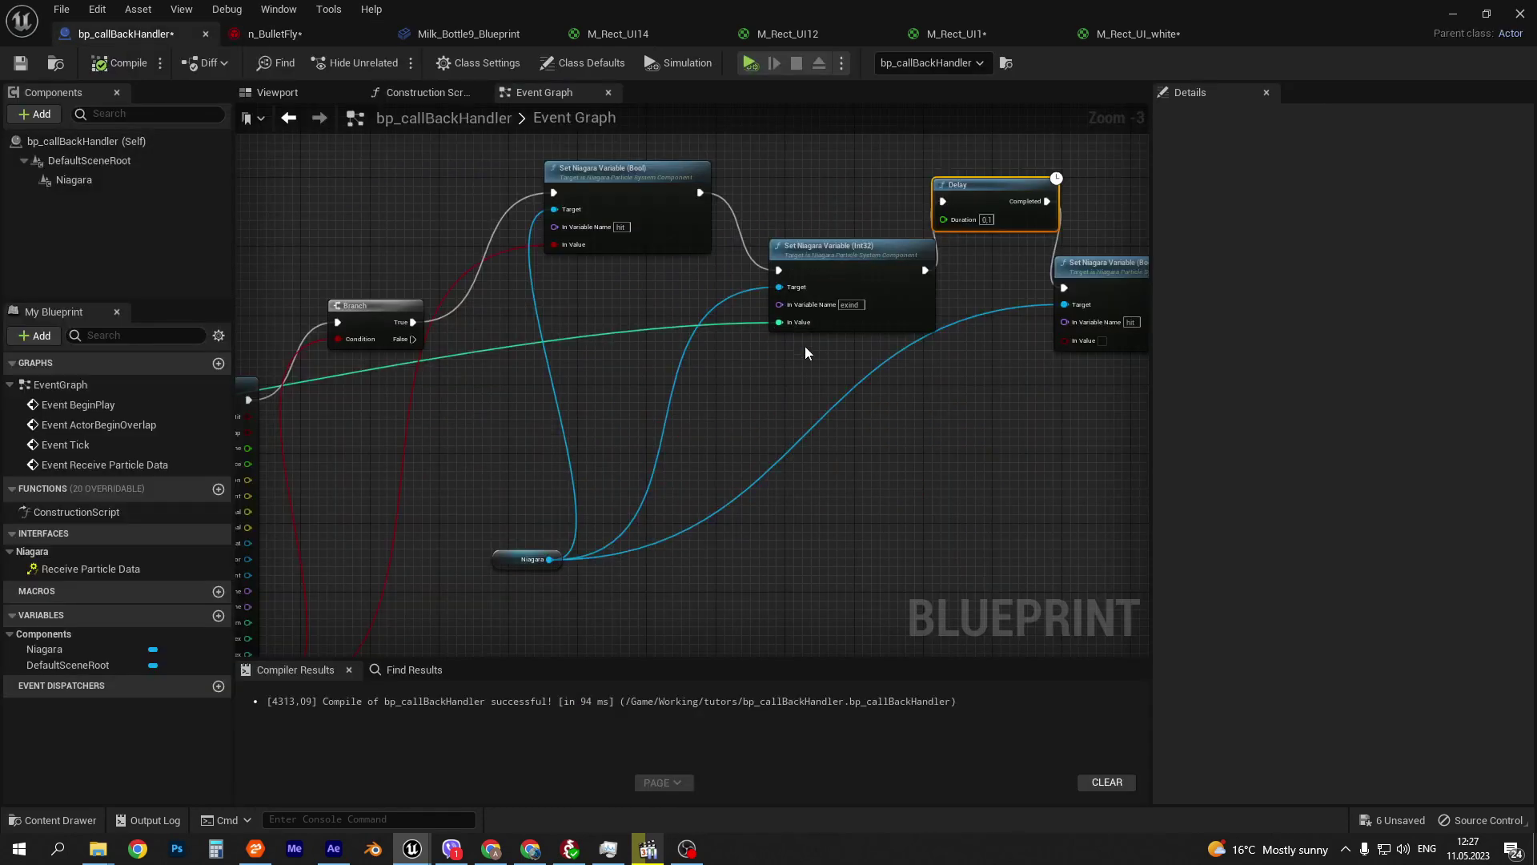
{"action": "left_click", "coordinate": [274, 34]}
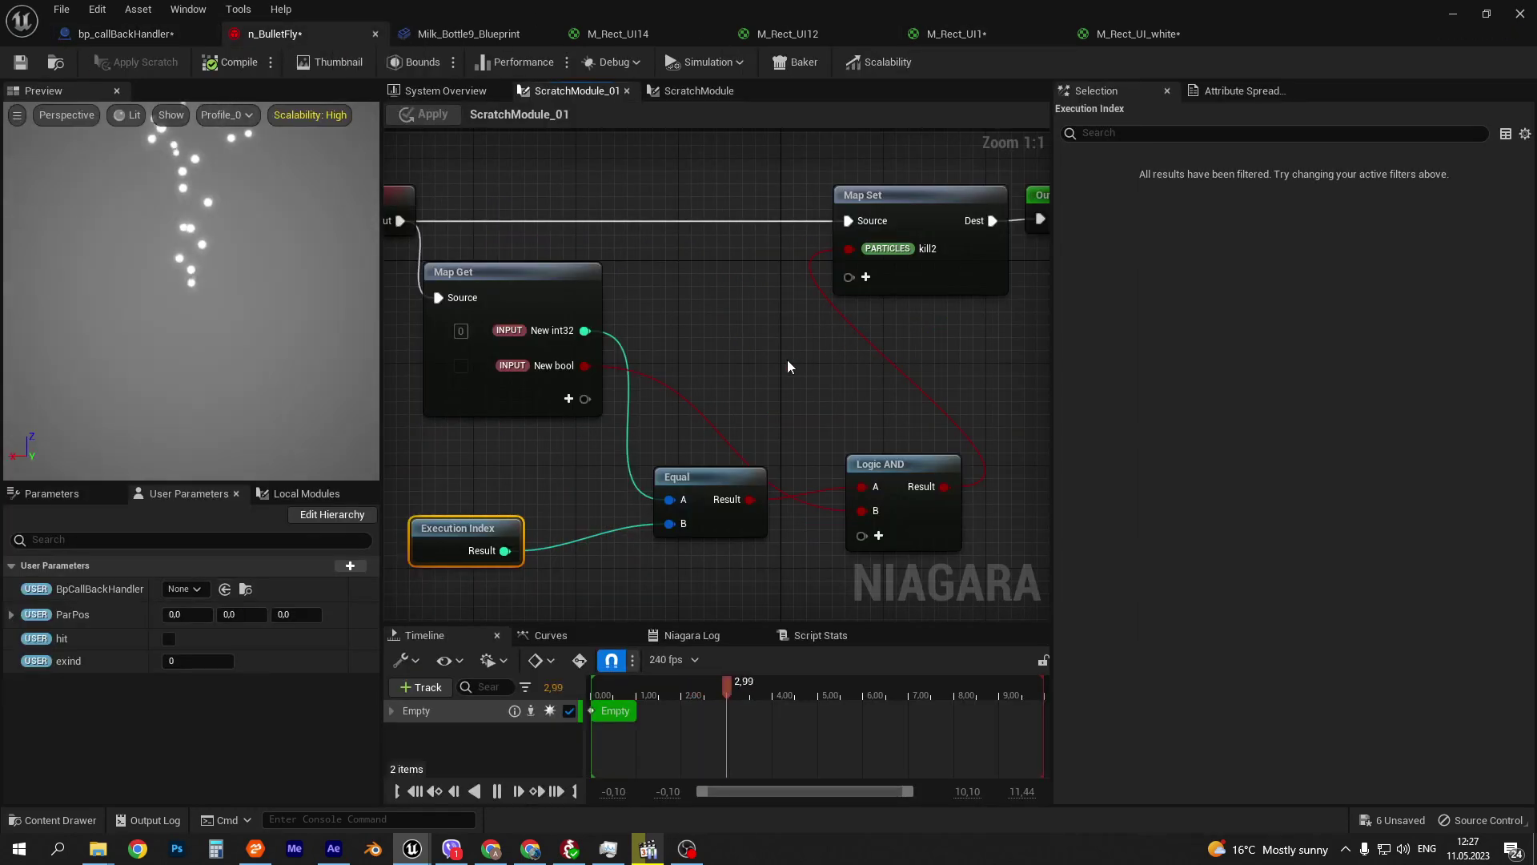
{"action": "right_click_drag", "start_coordinate": [787, 366], "coordinate": [691, 388]}
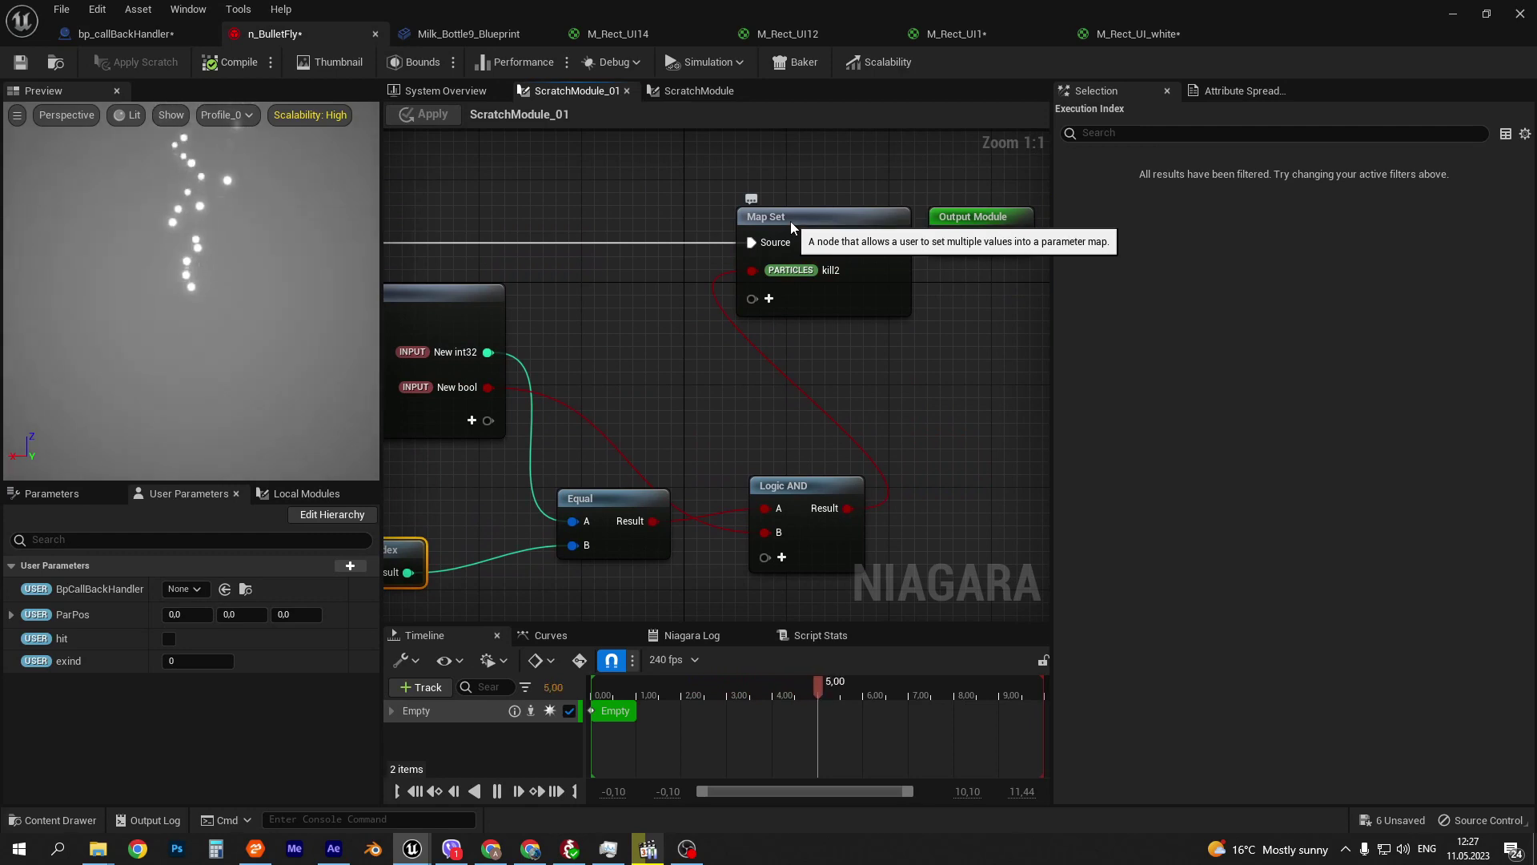
{"action": "left_click", "coordinate": [124, 34]}
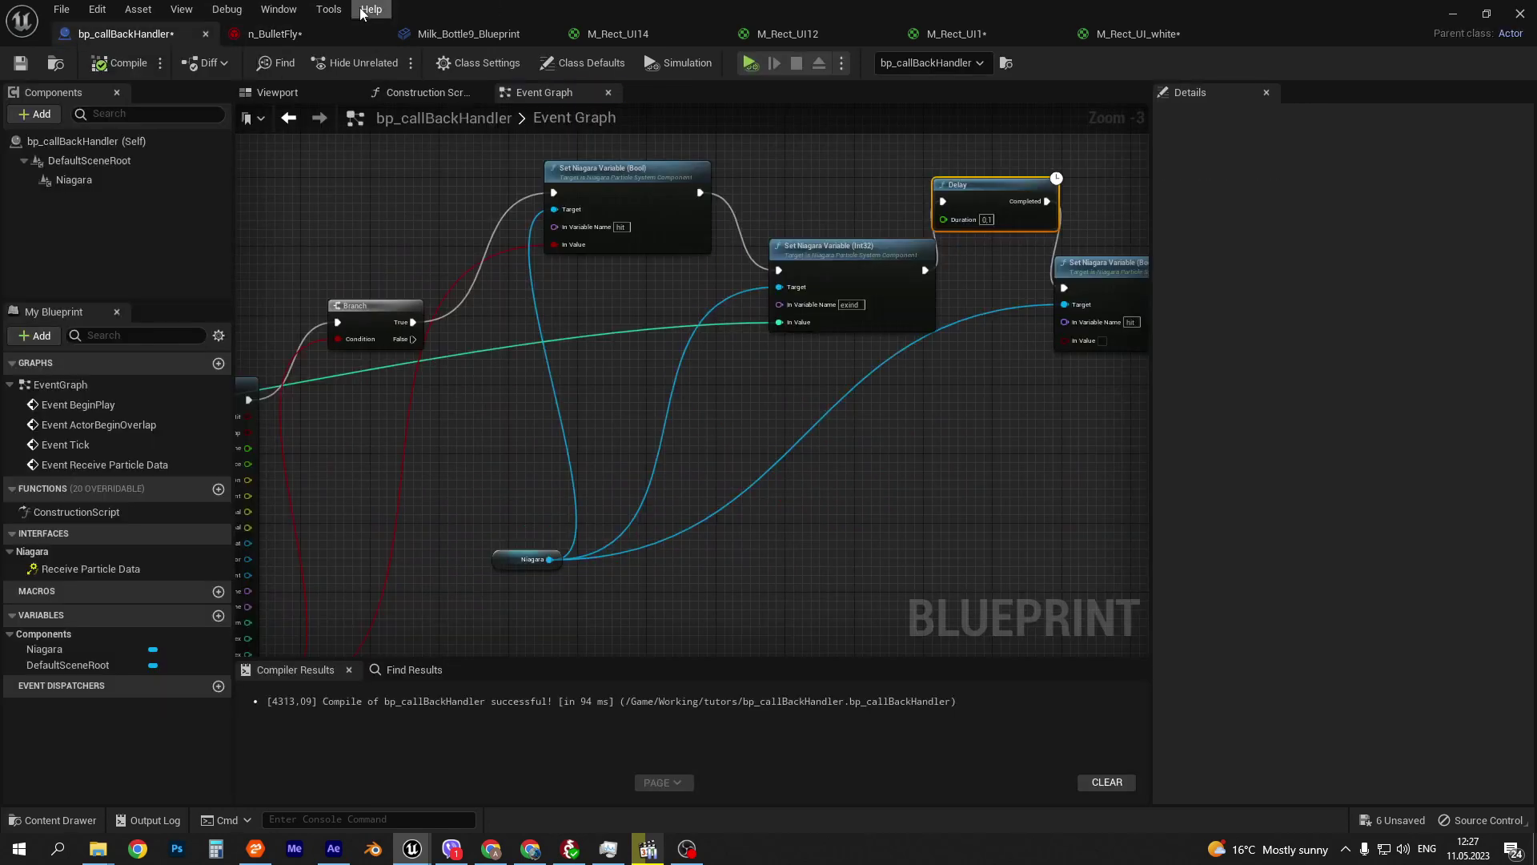
- Check the Kill Particles module settings in the n_BulletFly emitter stack, then view the callback graph's final Set node
{"action": "left_click", "coordinate": [275, 34]}
{"action": "left_click", "coordinate": [445, 91]}
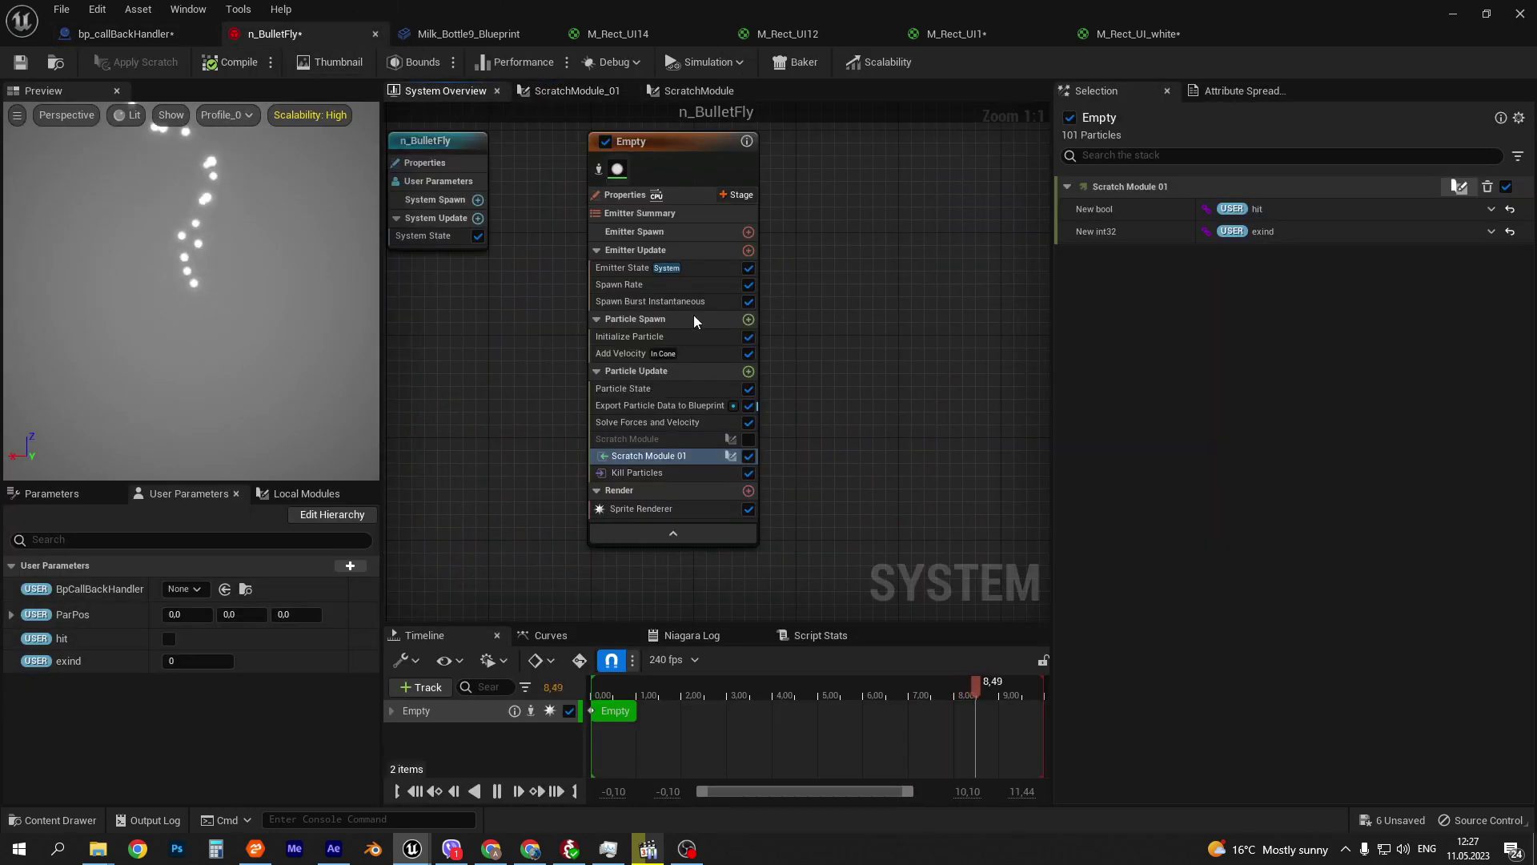
{"action": "left_click", "coordinate": [654, 472]}
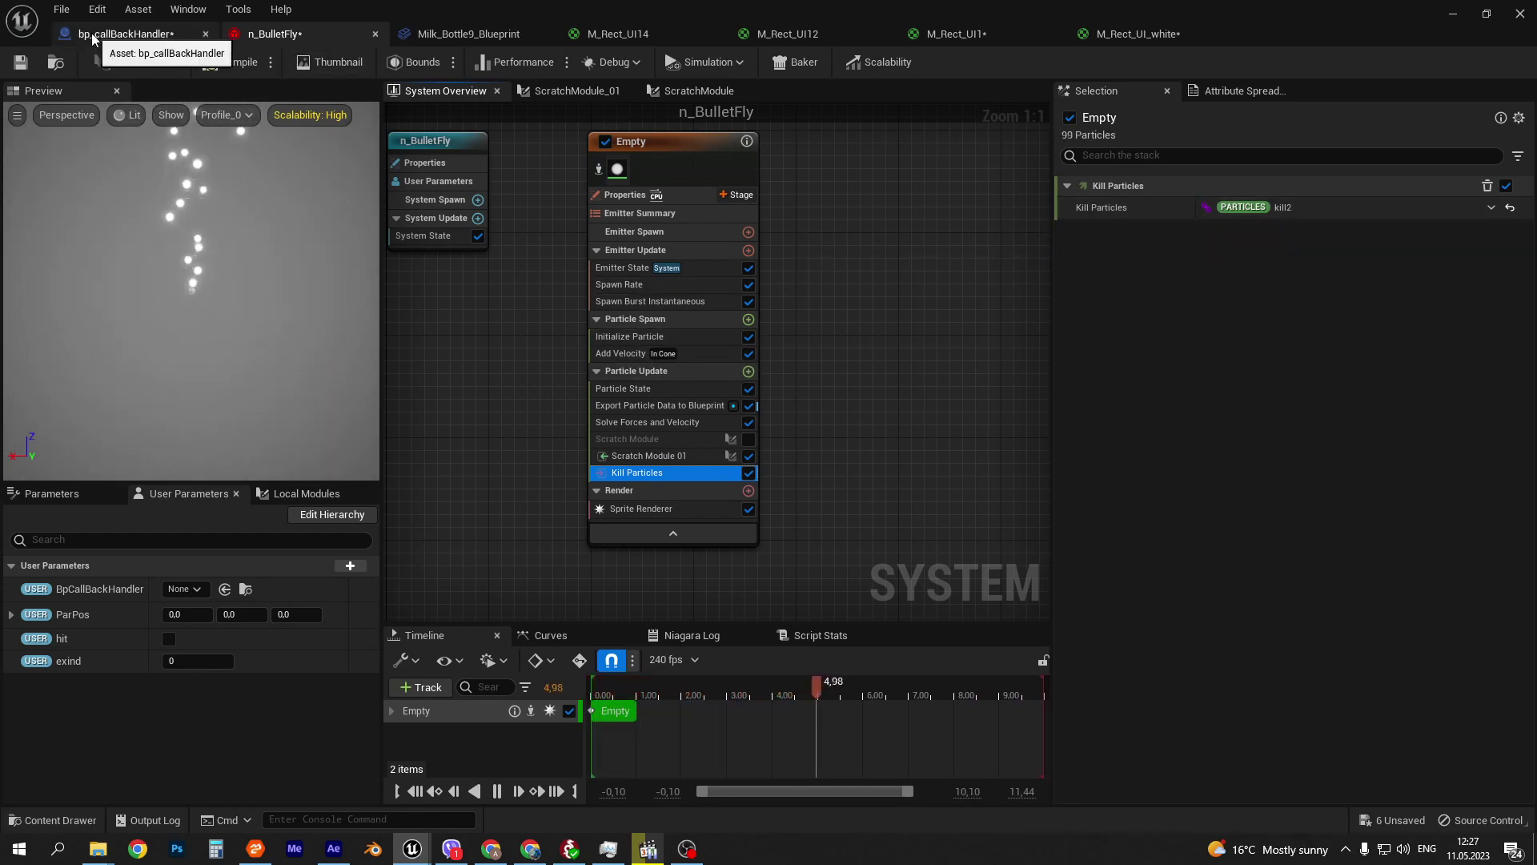
{"action": "left_click", "coordinate": [124, 34]}
{"action": "right_click_drag", "start_coordinate": [967, 523], "coordinate": [931, 523]}
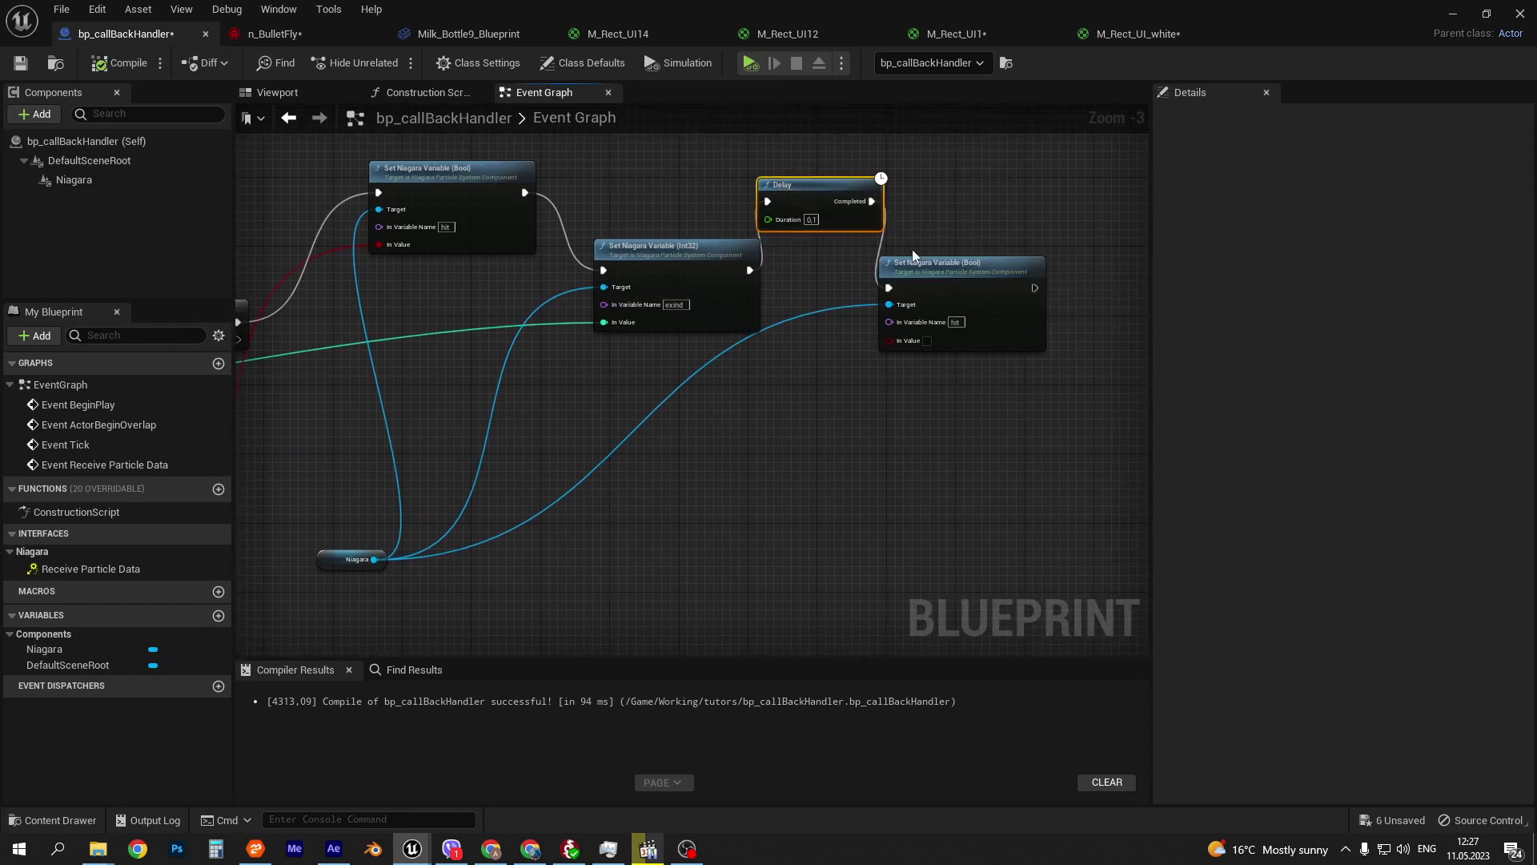
- Select the Delay and final Set Niagara Variable (Bool) nodes together
{"action": "left_click", "coordinate": [912, 256]}
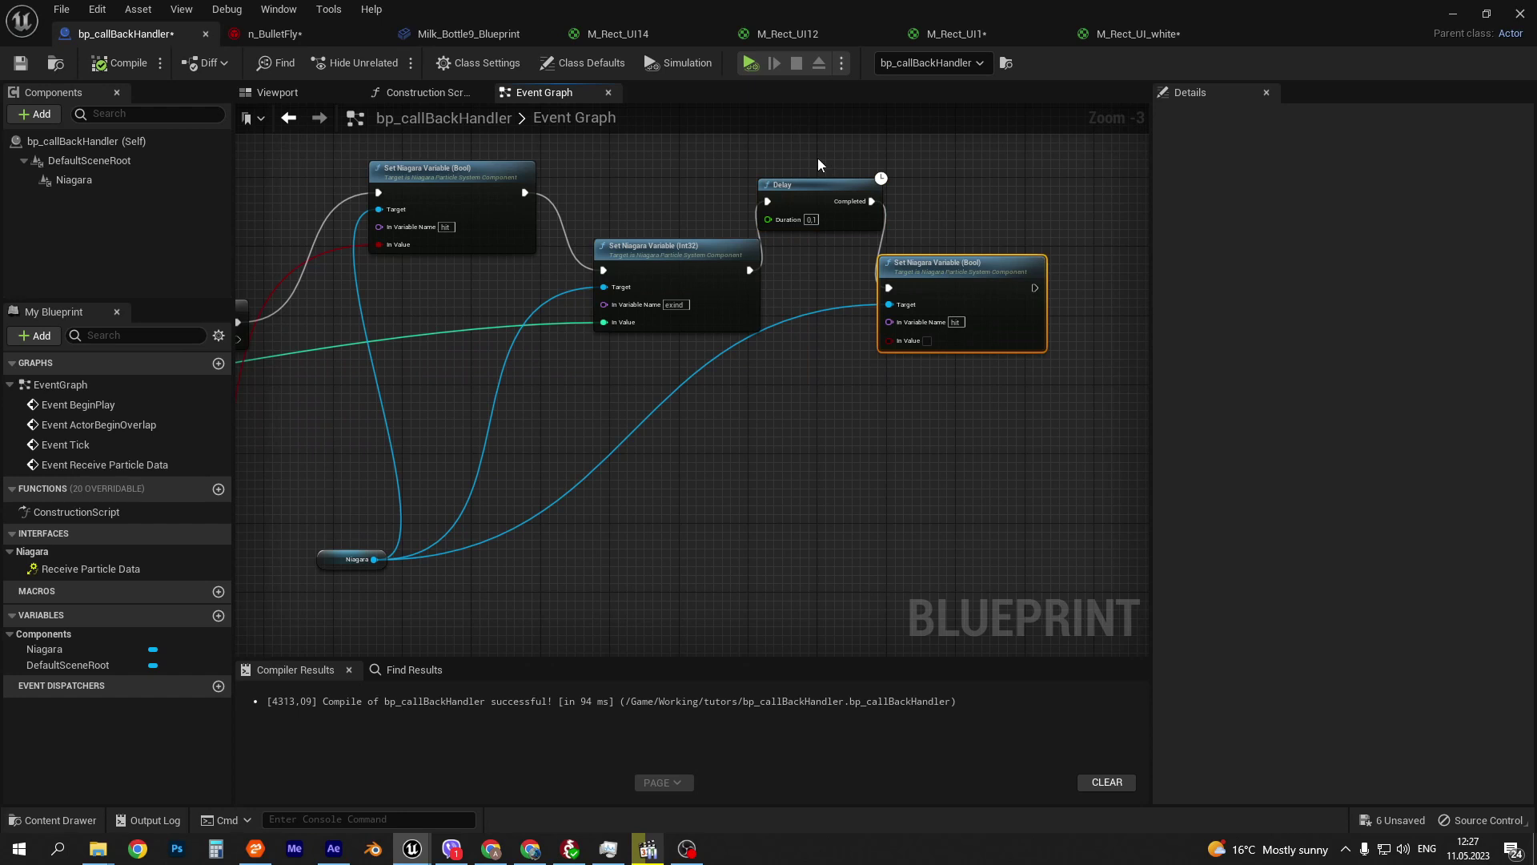
{"action": "left_click_drag", "start_coordinate": [818, 165], "coordinate": [966, 397]}
{"action": "left_click_drag", "start_coordinate": [872, 165], "coordinate": [980, 420]}
- Review the Branch, Line Trace By Channel and their inputs, then bring up n_BulletFly
{"action": "right_click_drag", "start_coordinate": [338, 405], "coordinate": [564, 387]}
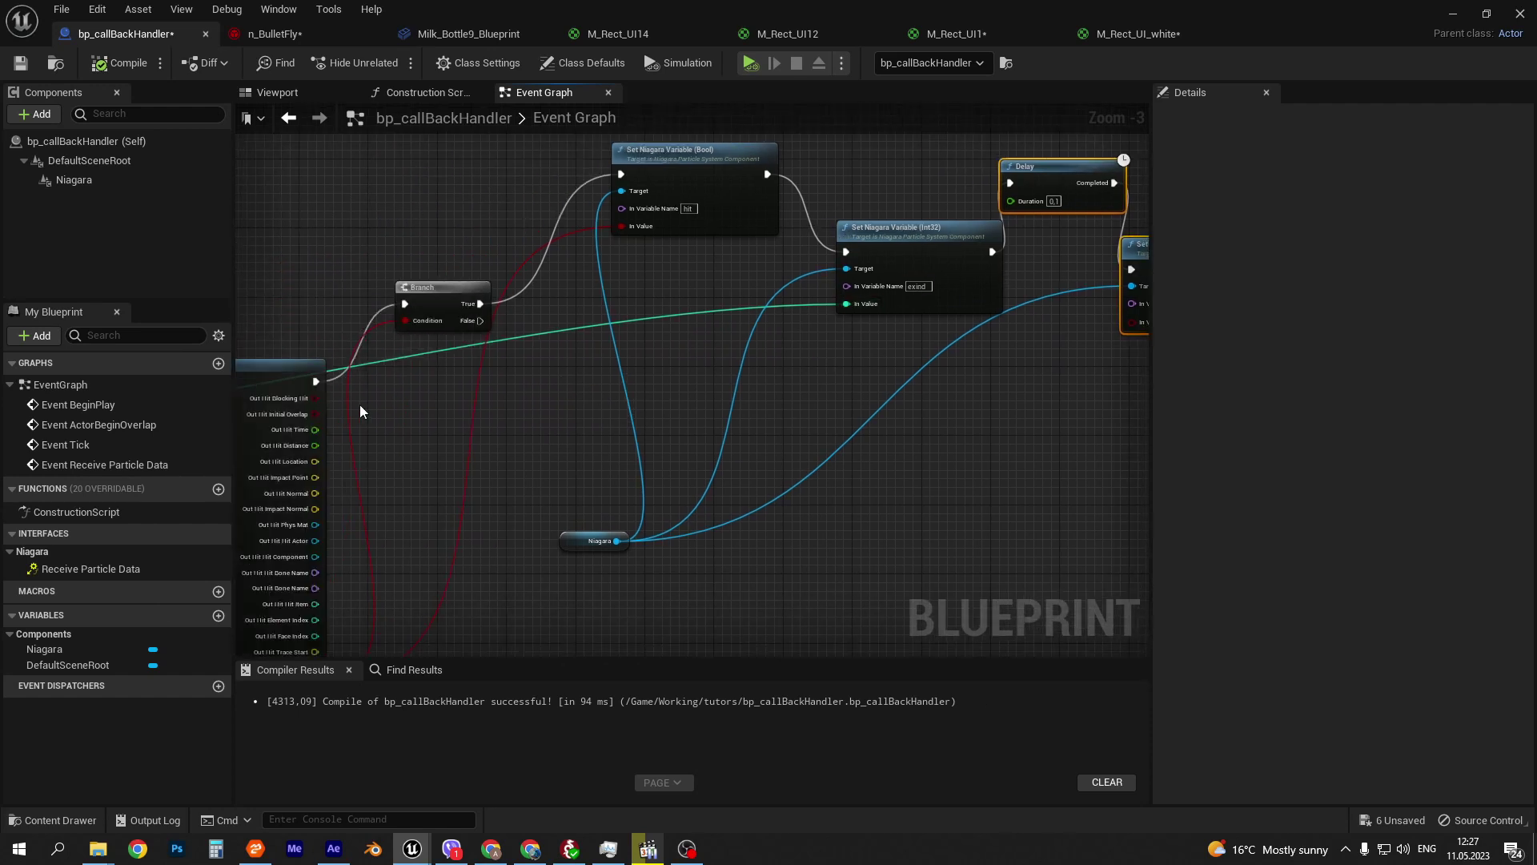
{"action": "right_click_drag", "start_coordinate": [561, 456], "coordinate": [608, 317]}
{"action": "right_click_drag", "start_coordinate": [465, 285], "coordinate": [486, 377]}
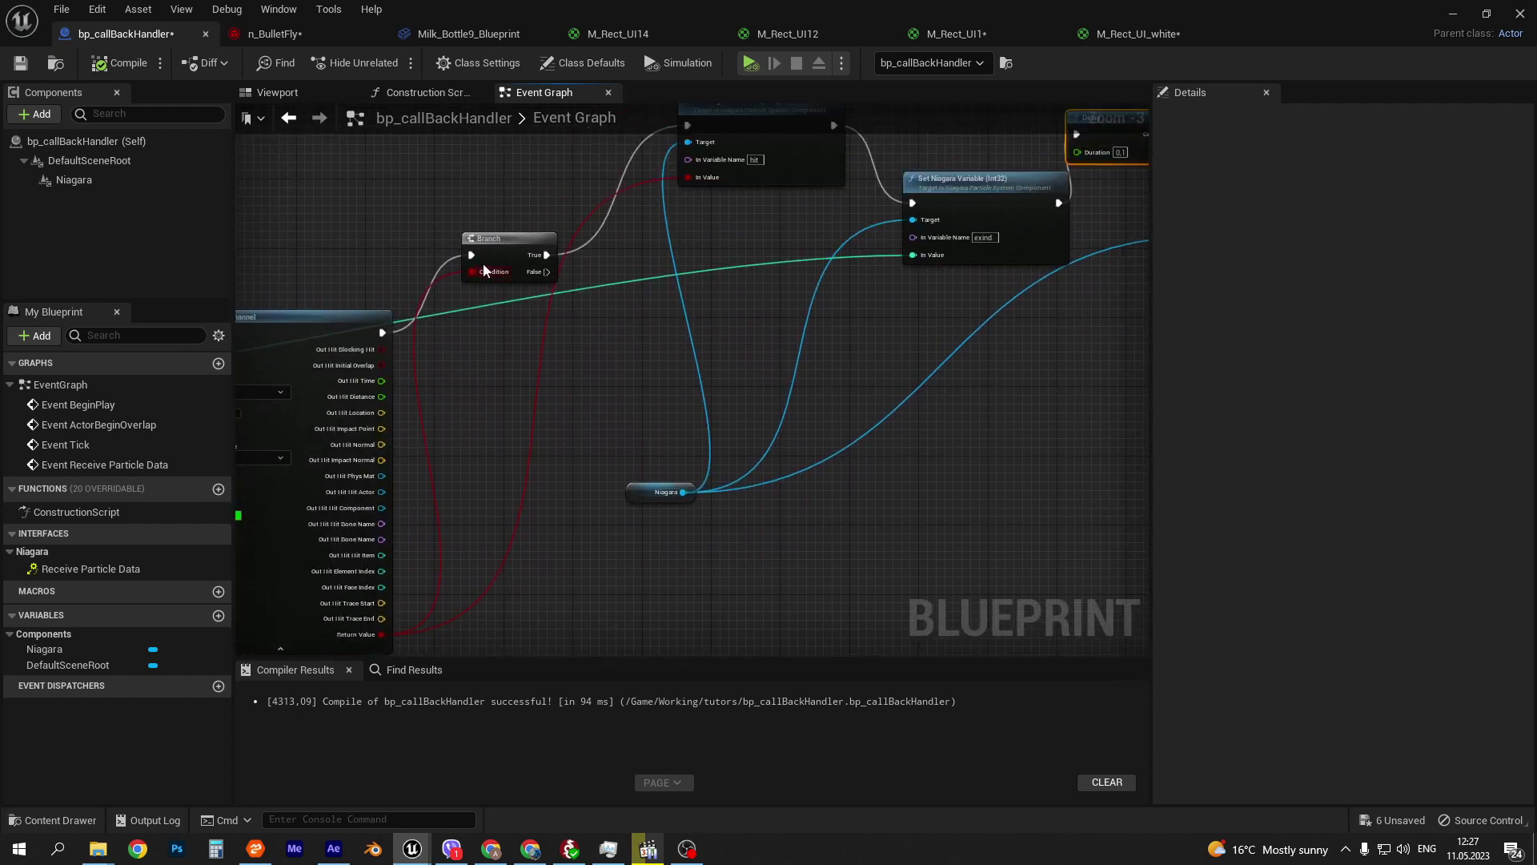
{"action": "mouse_move", "coordinate": [494, 244]}
{"action": "right_mouse_down"}
{"action": "mouse_move", "coordinate": [688, 357]}
{"action": "mouse_move", "coordinate": [242, 517]}
{"action": "right_mouse_up"}
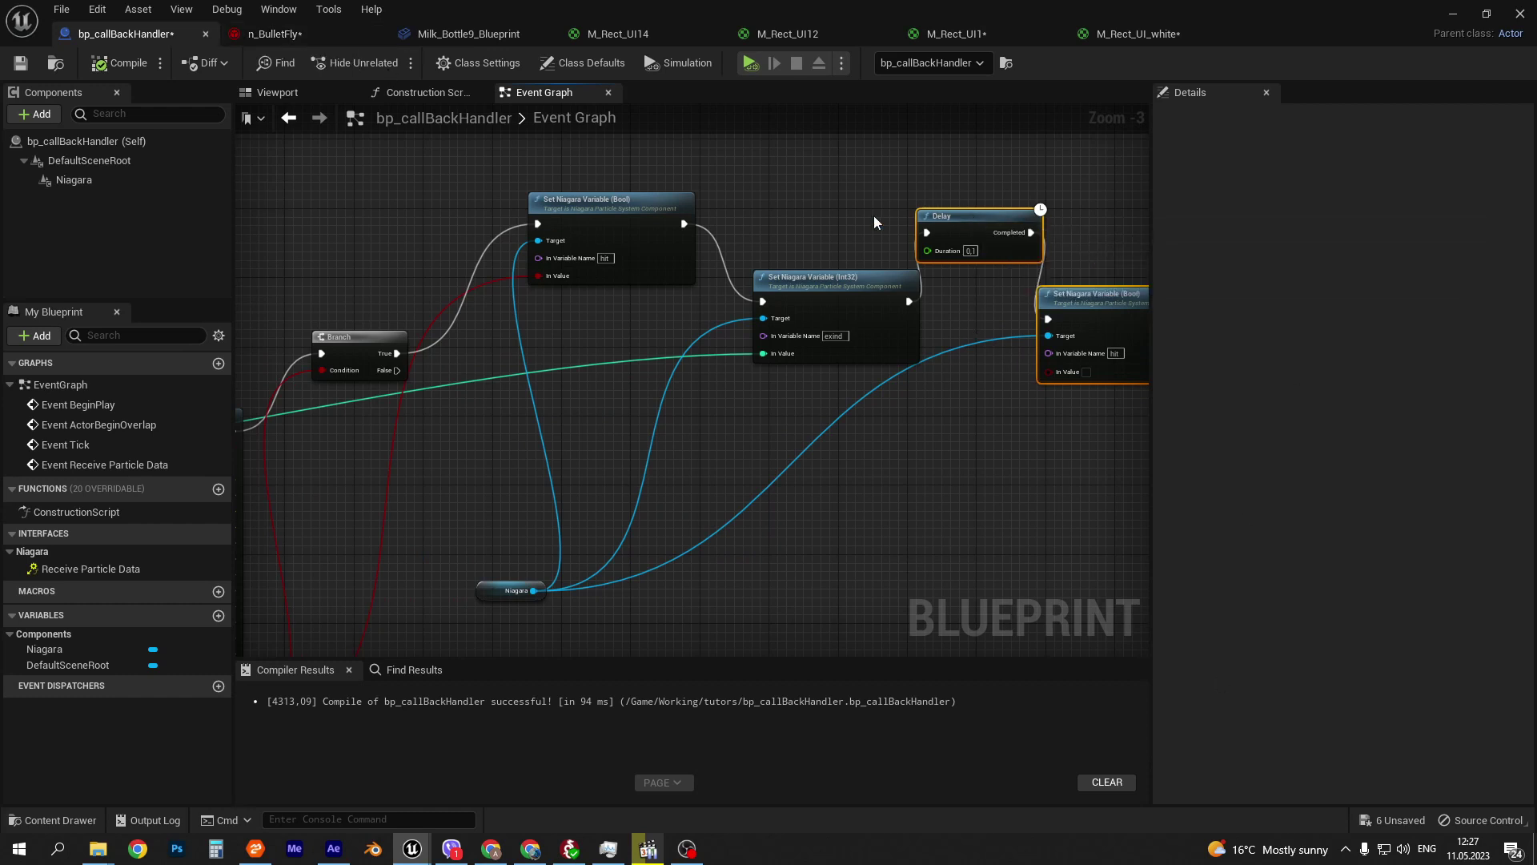
{"action": "right_click_drag", "start_coordinate": [835, 549], "coordinate": [953, 492]}
{"action": "left_click", "coordinate": [309, 42]}
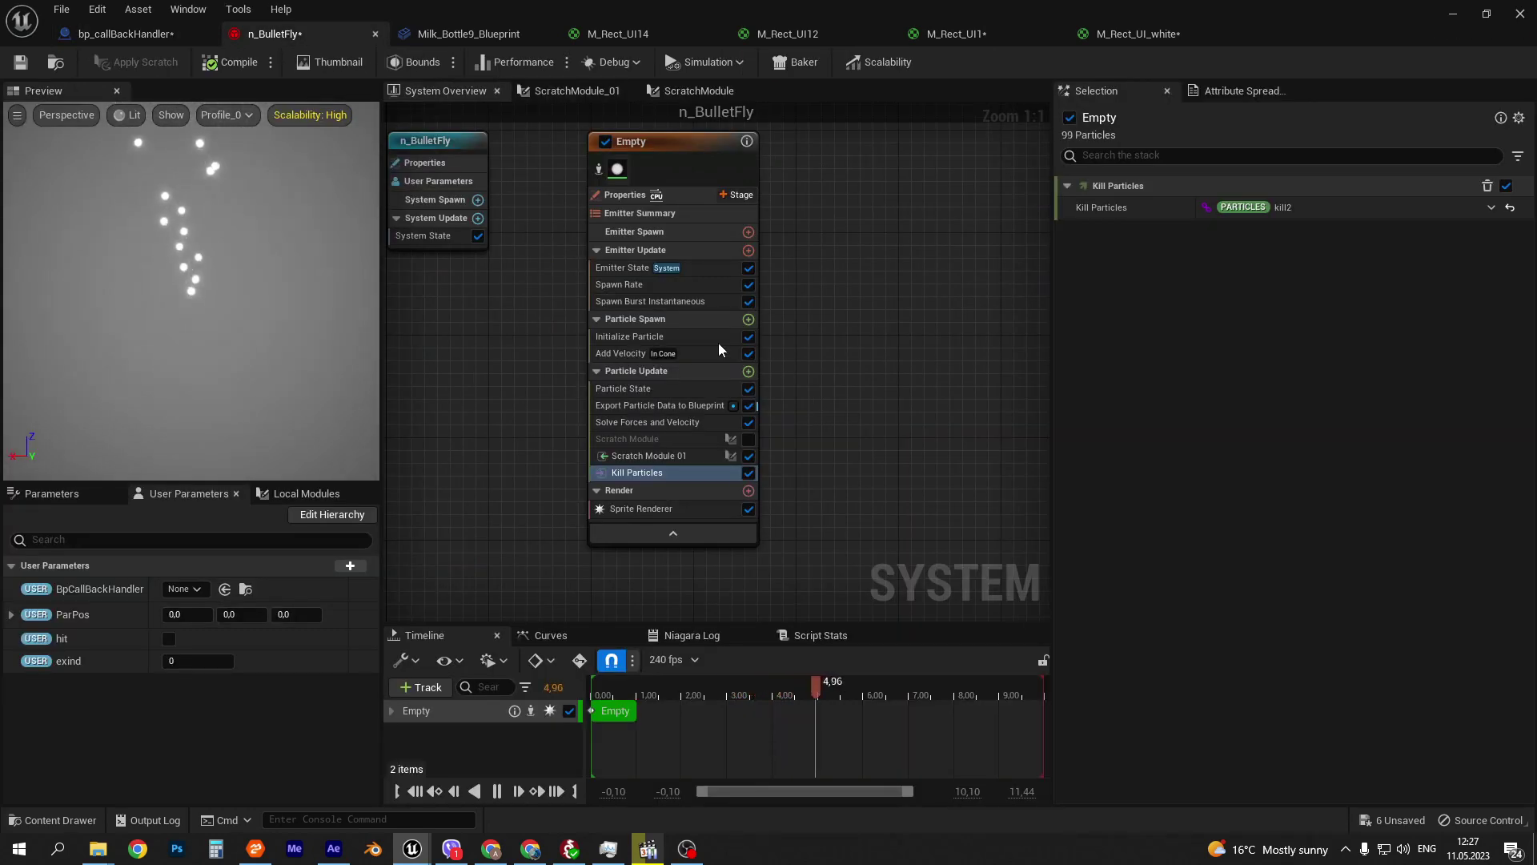
- Check the Line Trace By Channel End pin options, then minimize the Blueprint editor to reach niagraTestmap
{"action": "right_click_drag", "start_coordinate": [483, 347], "coordinate": [547, 369]}
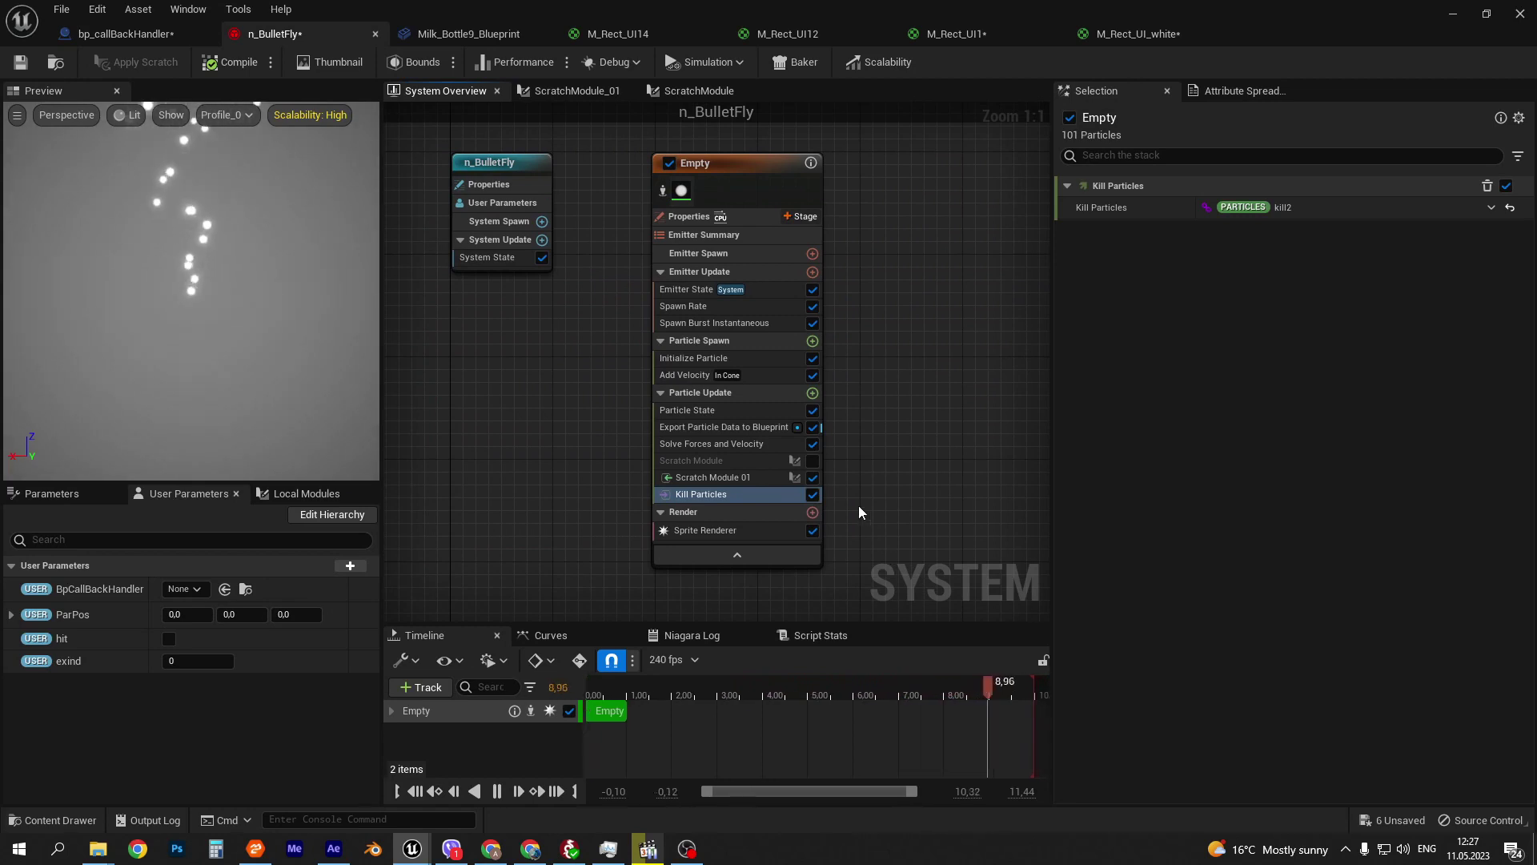
{"action": "left_click", "coordinate": [152, 34]}
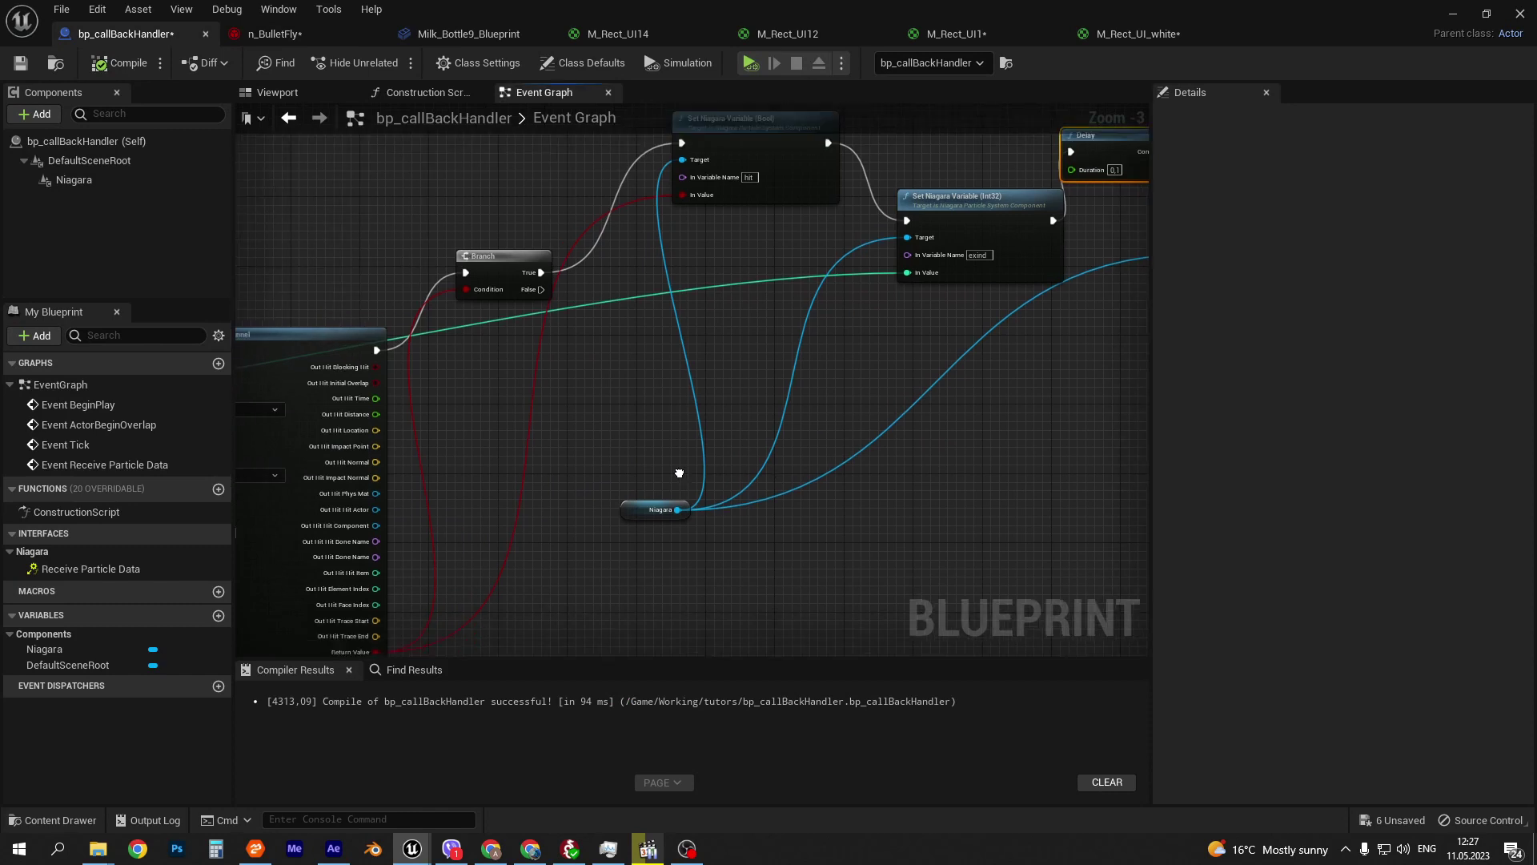
{"action": "right_click_drag", "start_coordinate": [874, 430], "coordinate": [1361, 278]}
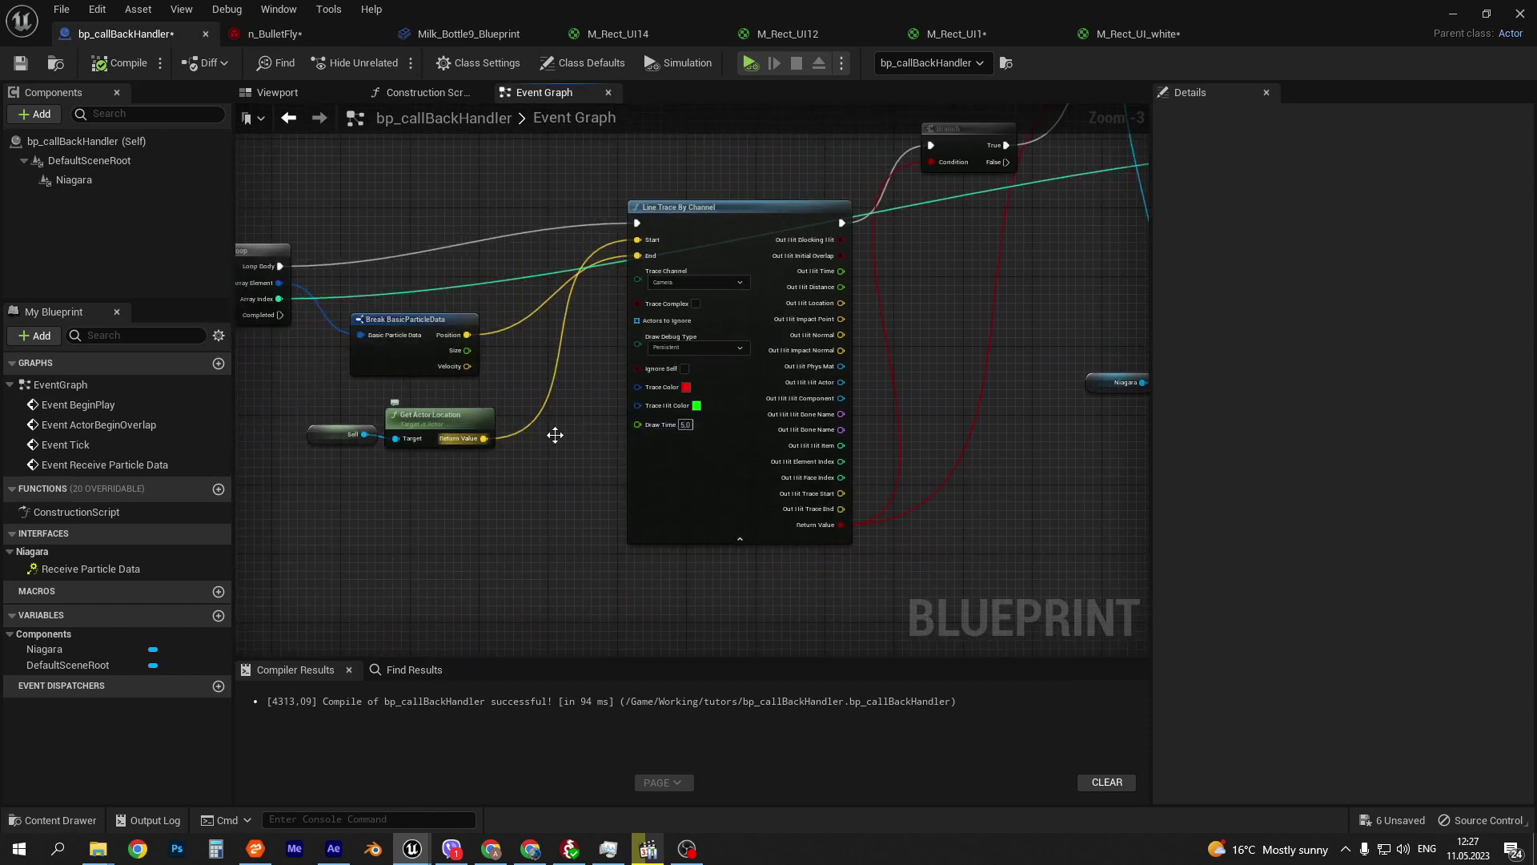
{"action": "right_click", "coordinate": [638, 256]}
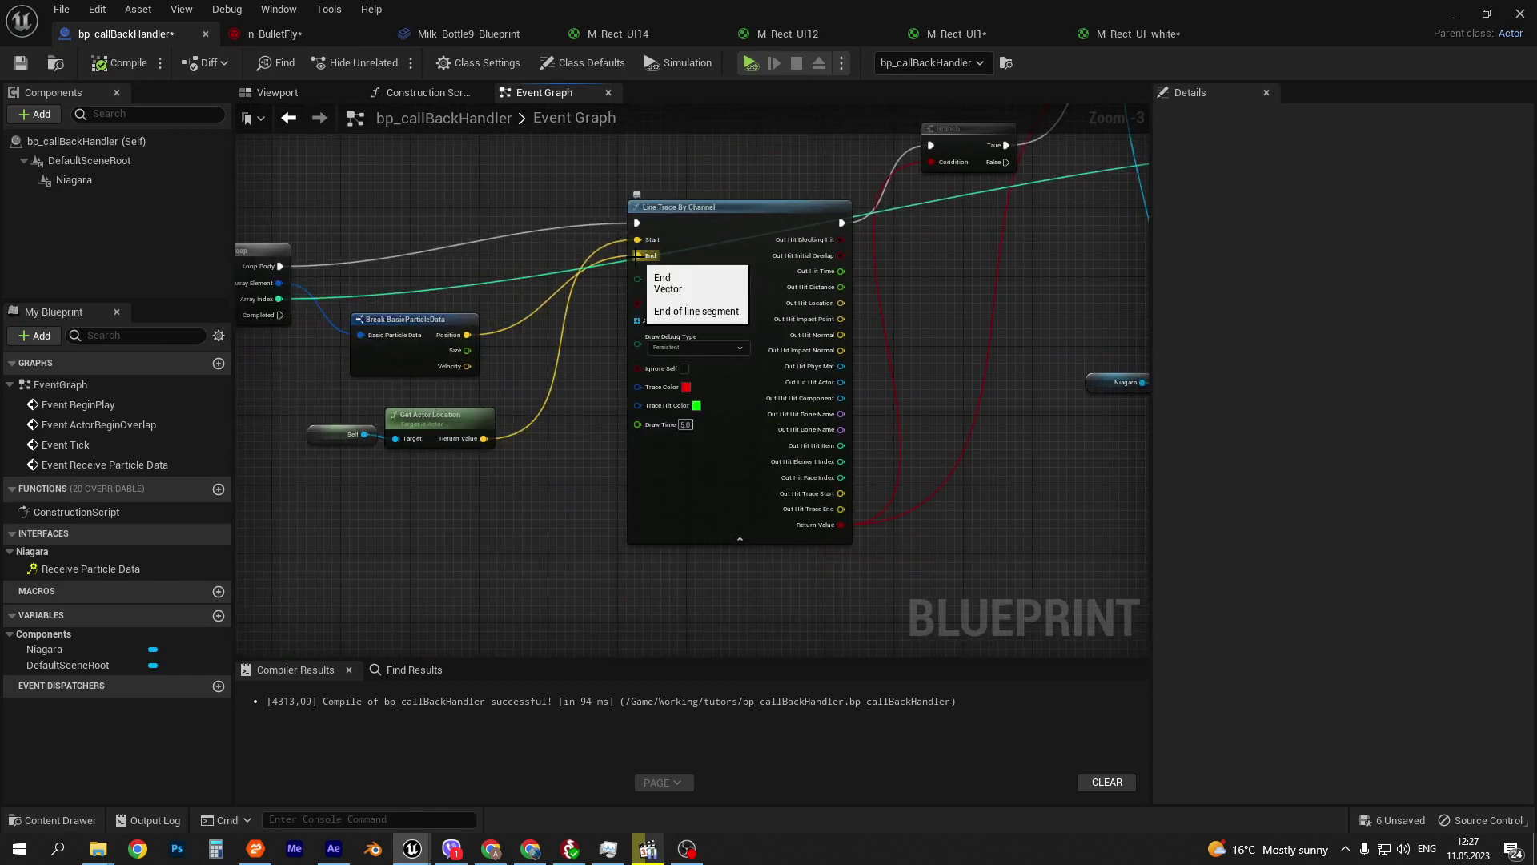
{"action": "left_click", "coordinate": [1458, 15]}
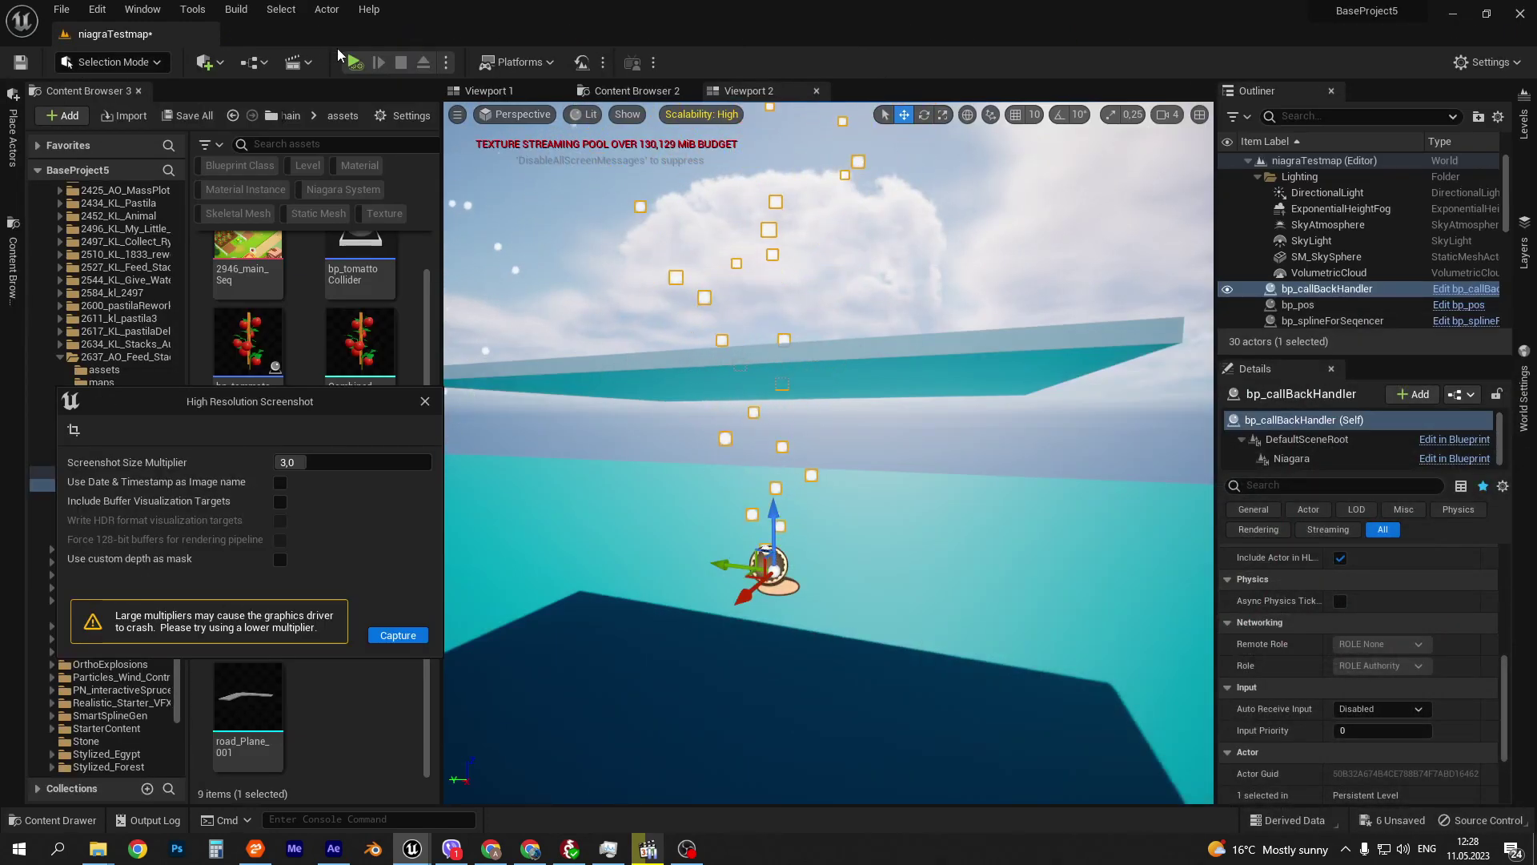
- Play-test niagraTestmap to see the bullet traces stop at the overhead plane, then go back to the Blueprint editor
{"action": "left_click", "coordinate": [355, 62]}
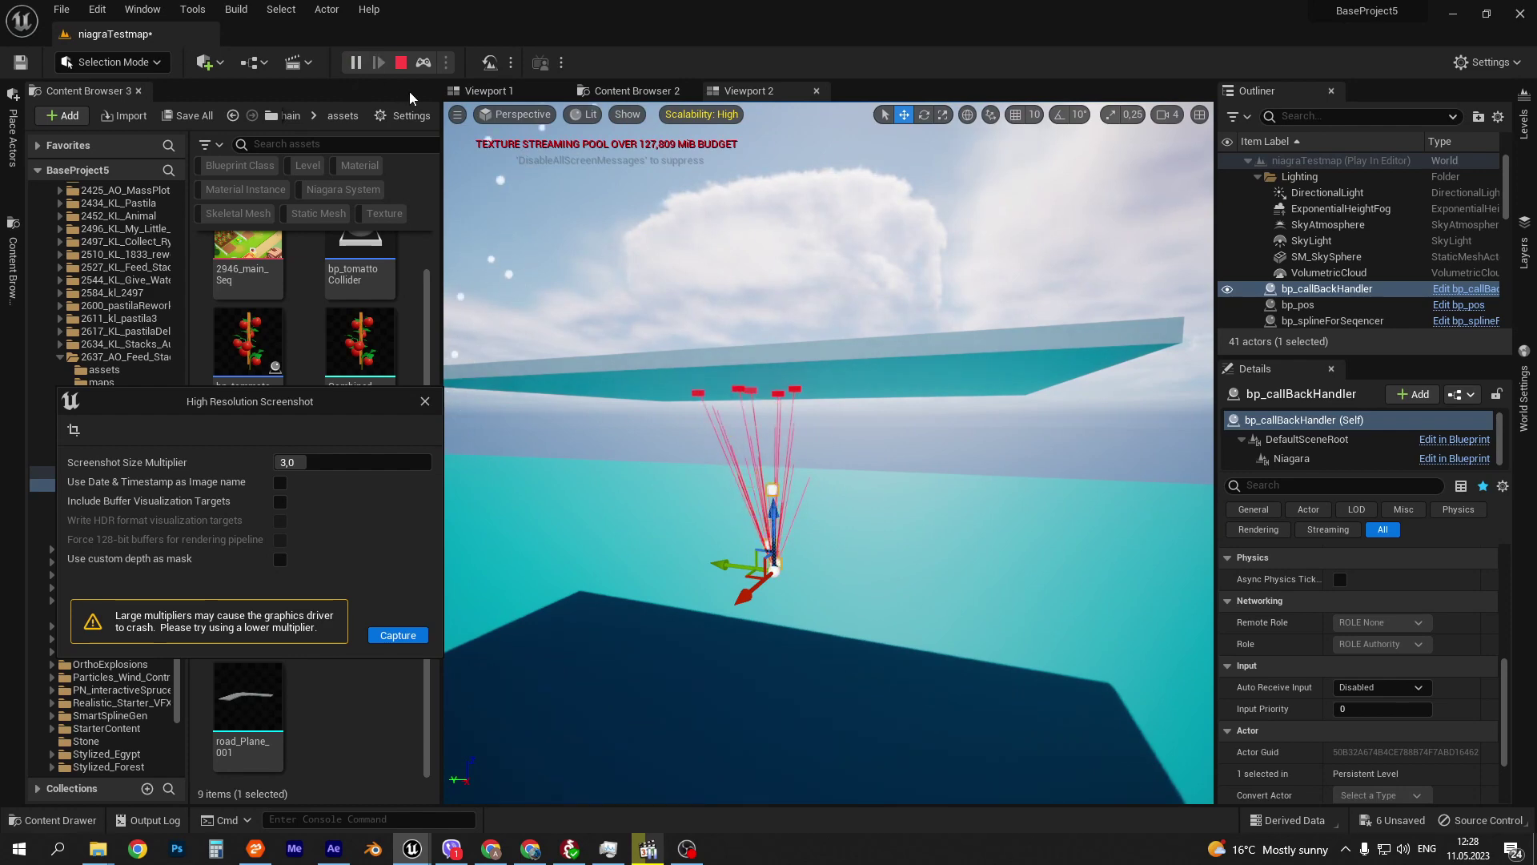
{"action": "left_click", "coordinate": [401, 62]}
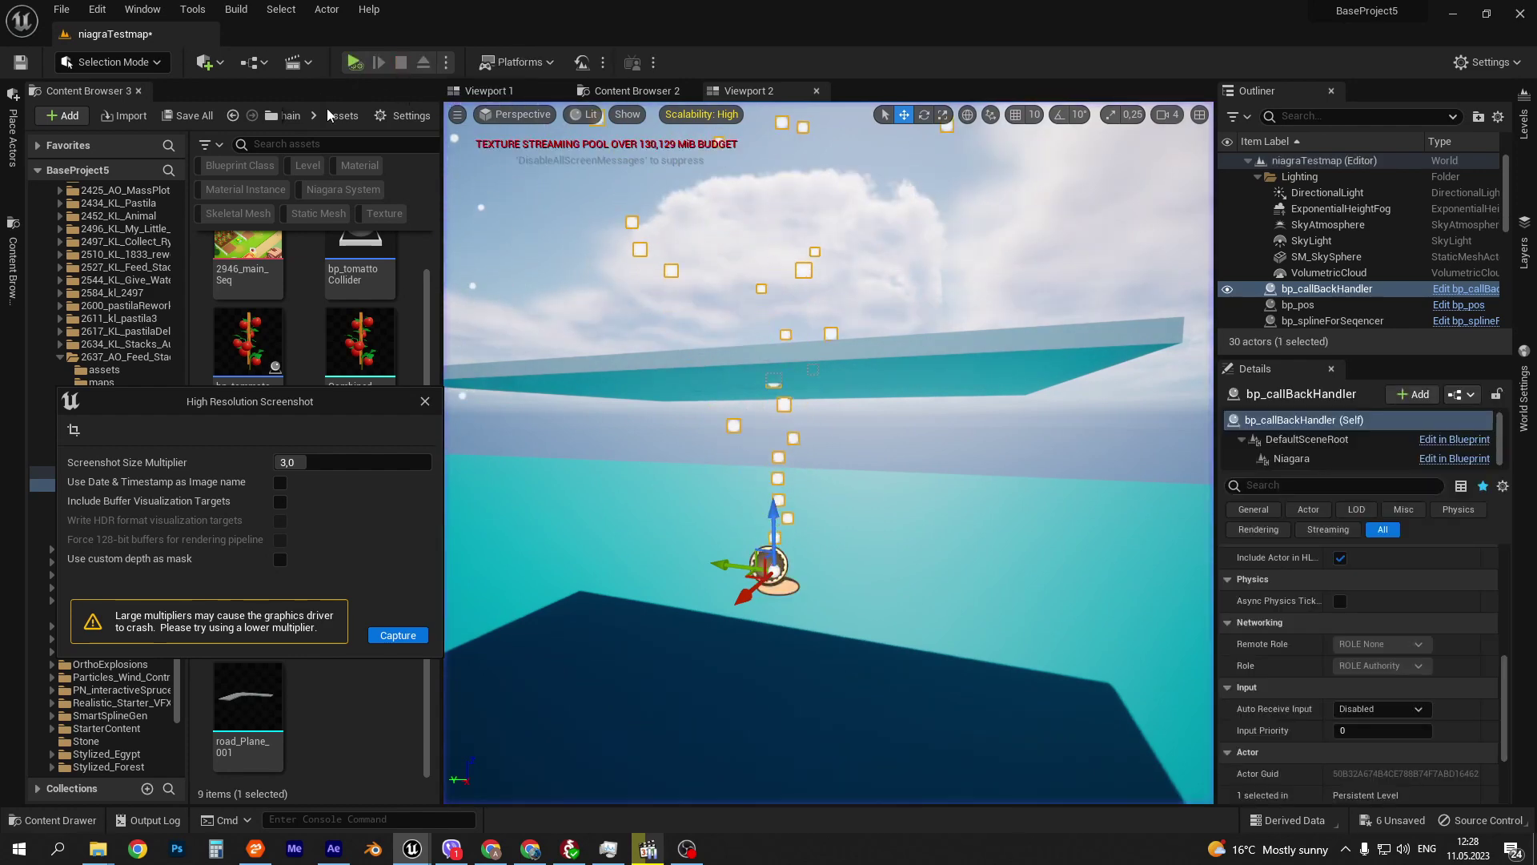
{"action": "key", "text": "alt+Tab"}
{"action": "left_click", "coordinate": [439, 272]}
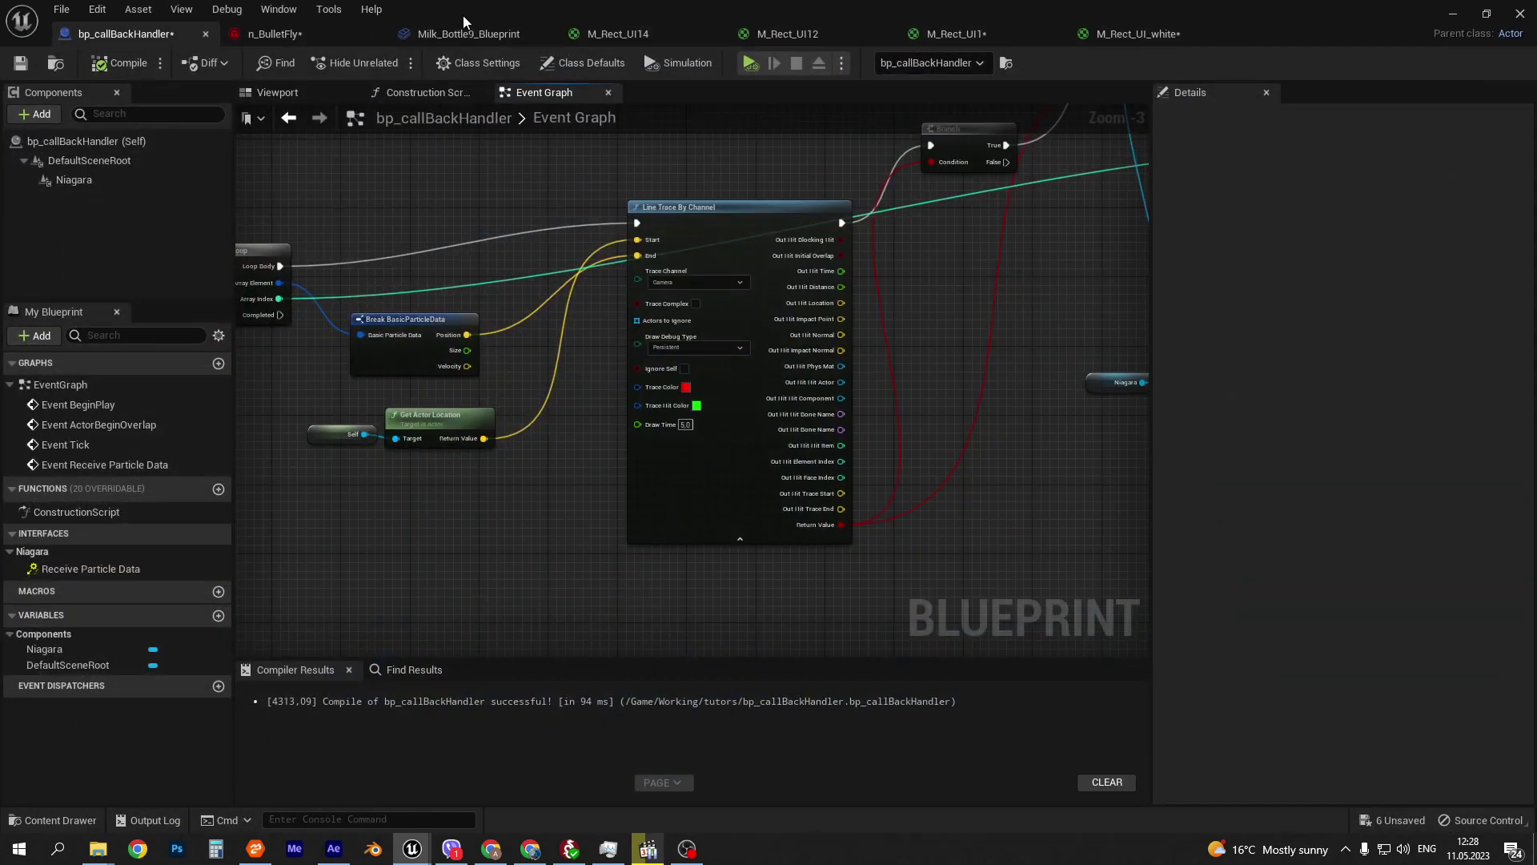
{"action": "right_click_drag", "start_coordinate": [605, 156], "coordinate": [648, 185]}
- Open the disabled second scratch module's graph in n_BulletFly to find its Transform Position node, then return to bp_callBackHandler
{"action": "left_click", "coordinate": [273, 34]}
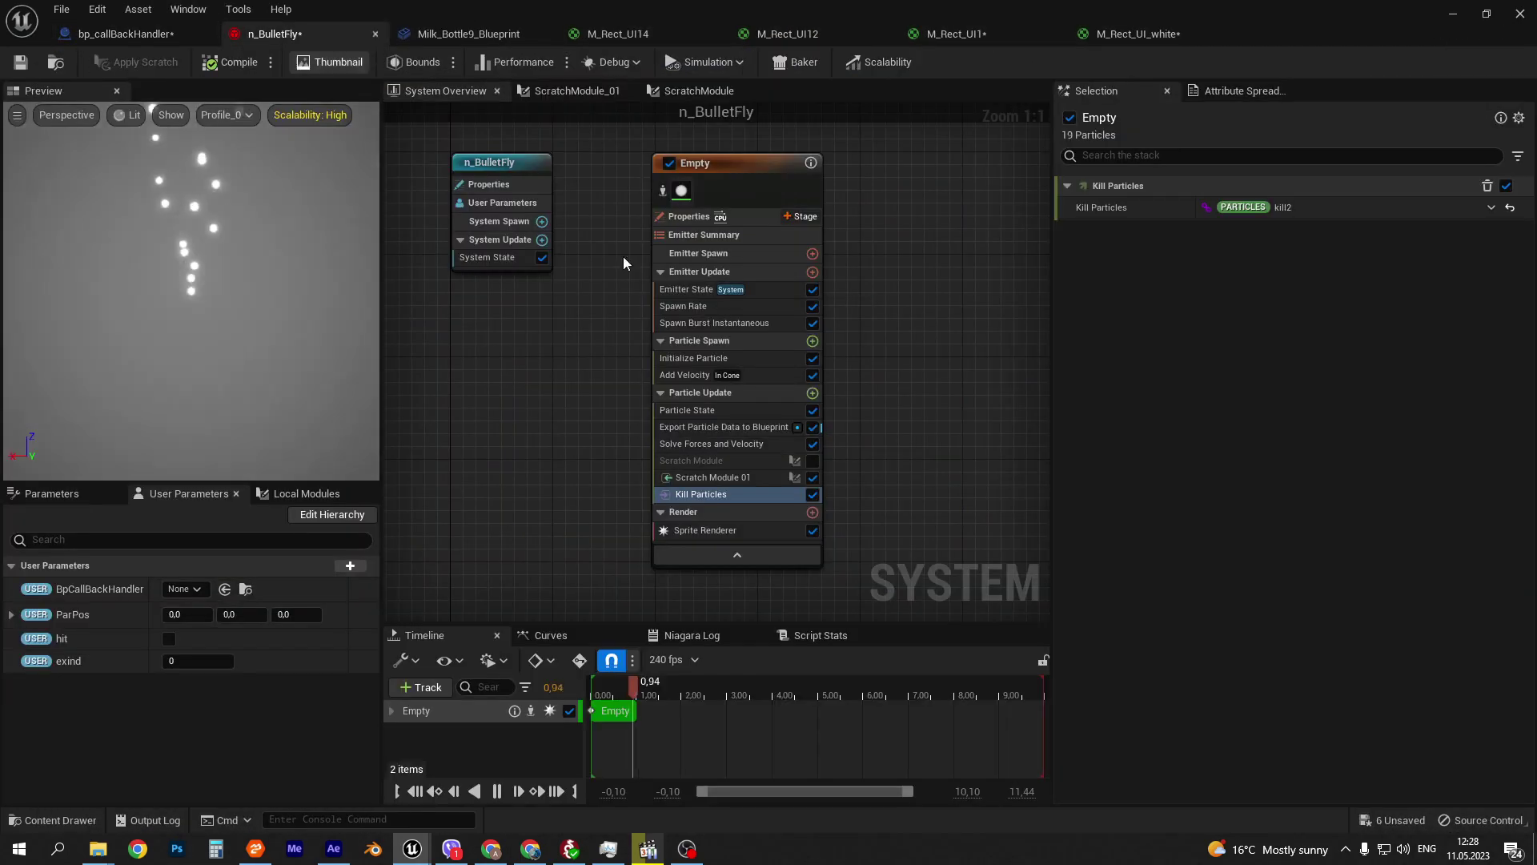
{"action": "left_click", "coordinate": [716, 477]}
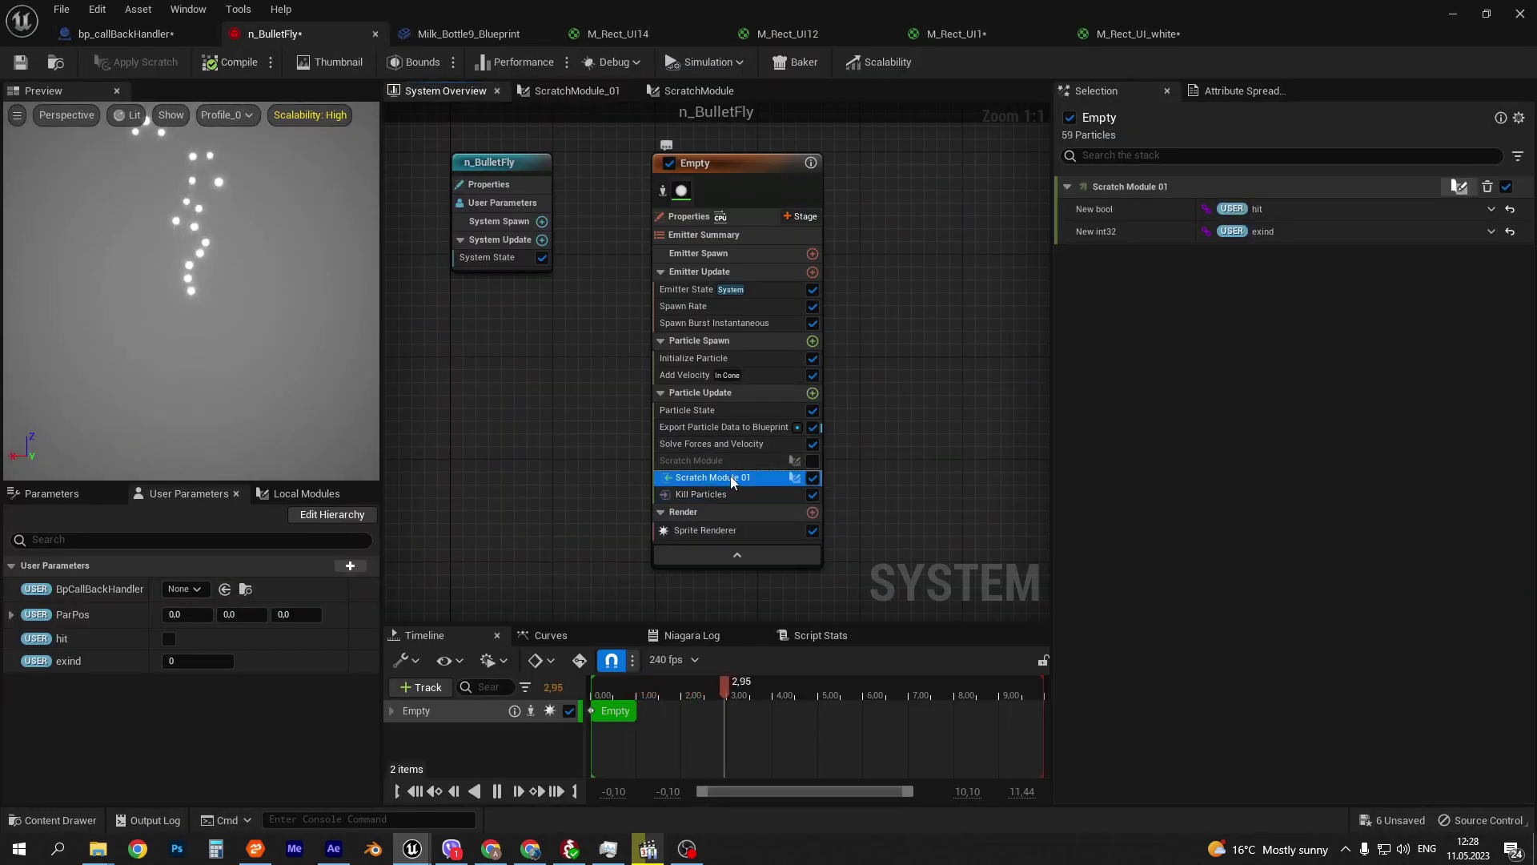
{"action": "left_click", "coordinate": [728, 459]}
{"action": "double_click", "coordinate": [728, 459]}
{"action": "scroll", "coordinate": [733, 437], "scroll_direction": "down", "scroll_amount": 1}
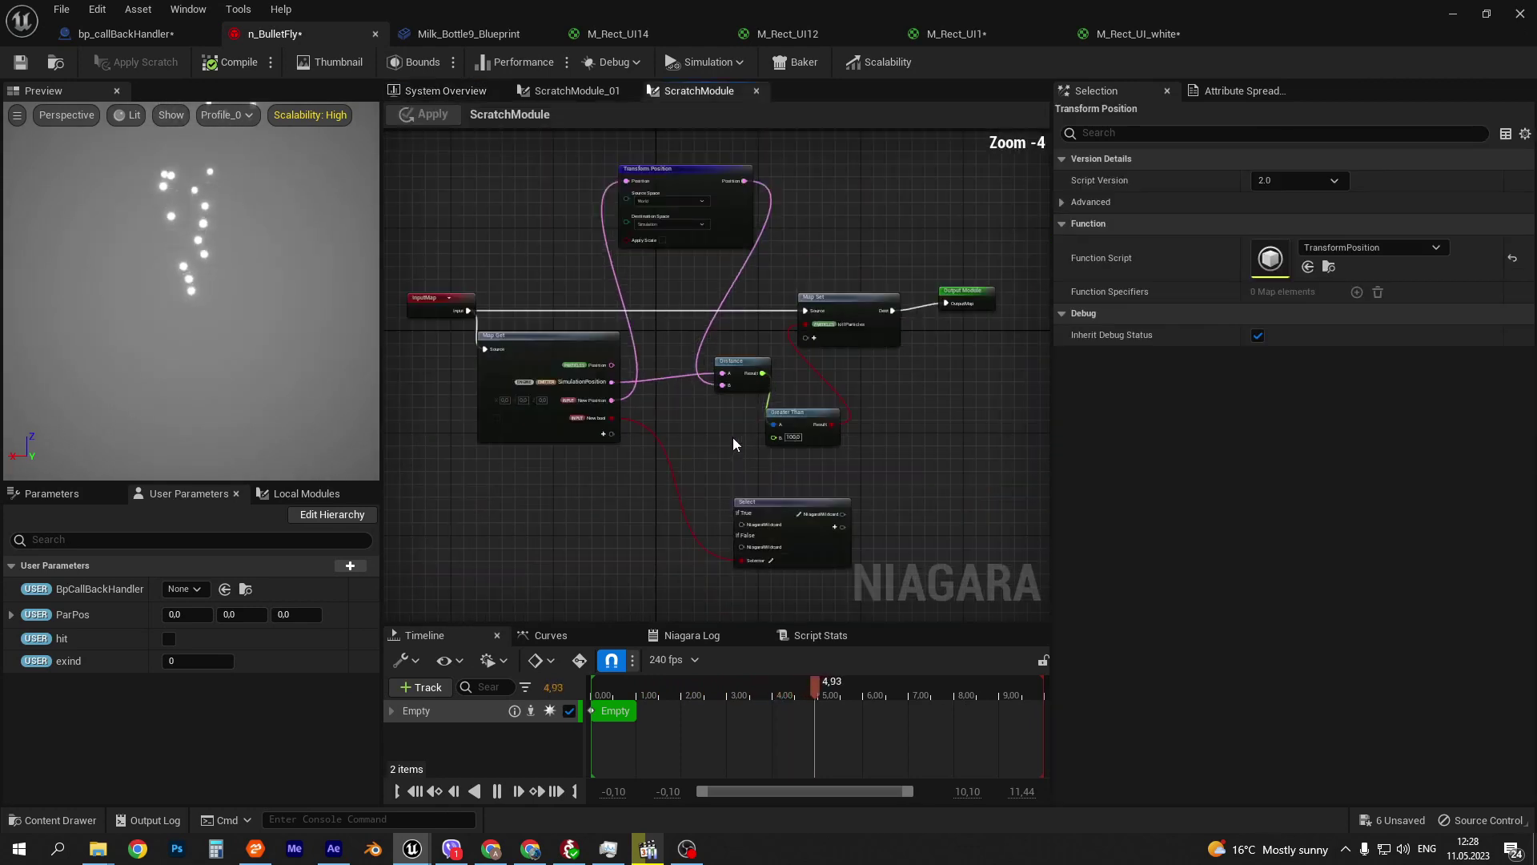
{"action": "scroll", "coordinate": [733, 438], "scroll_direction": "up", "scroll_amount": 1}
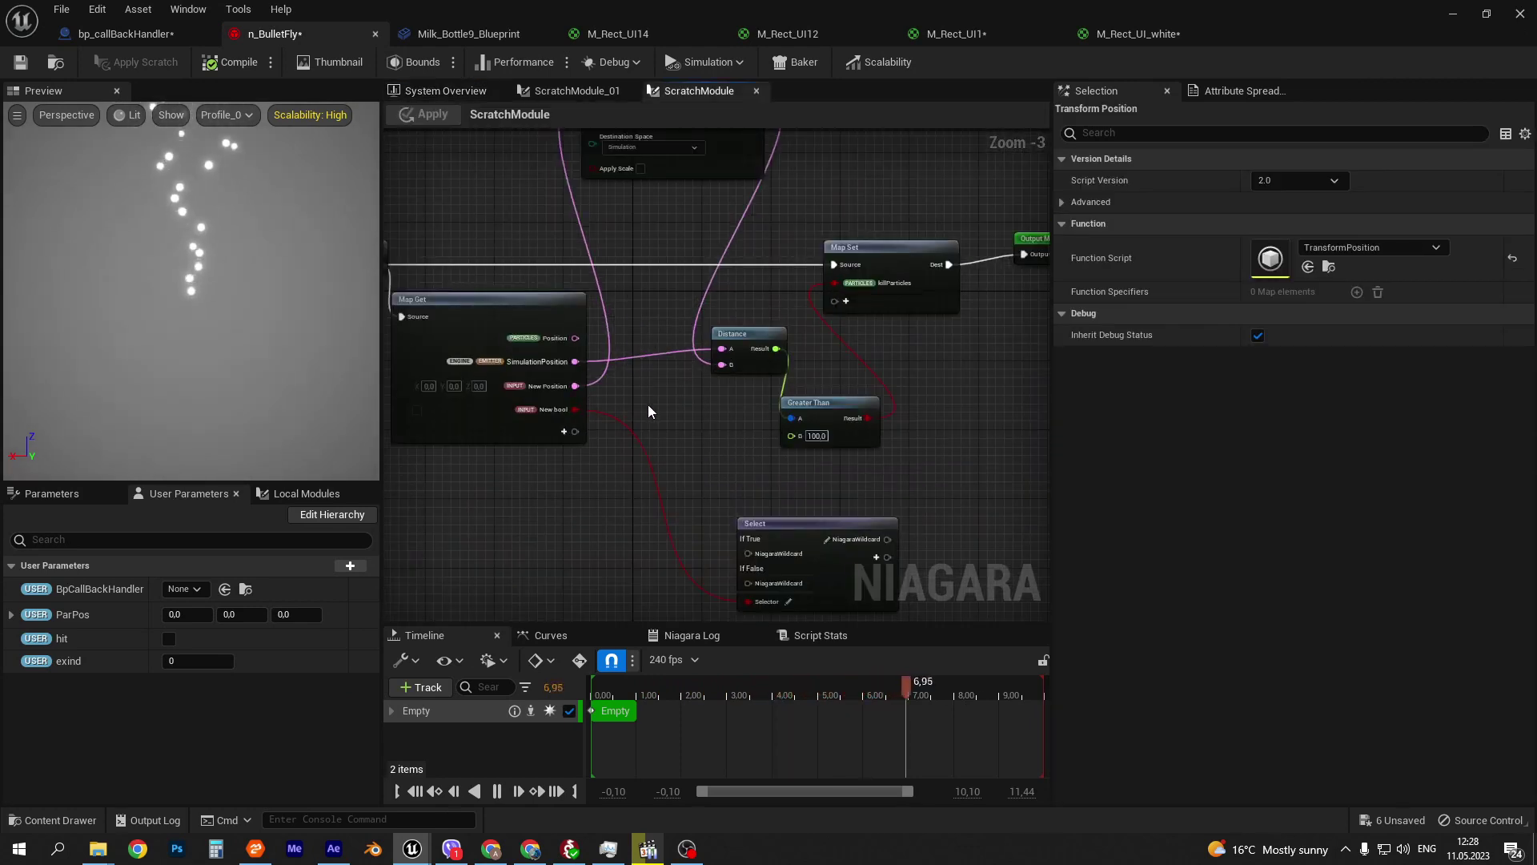
{"action": "right_click_drag", "start_coordinate": [976, 386], "coordinate": [935, 474]}
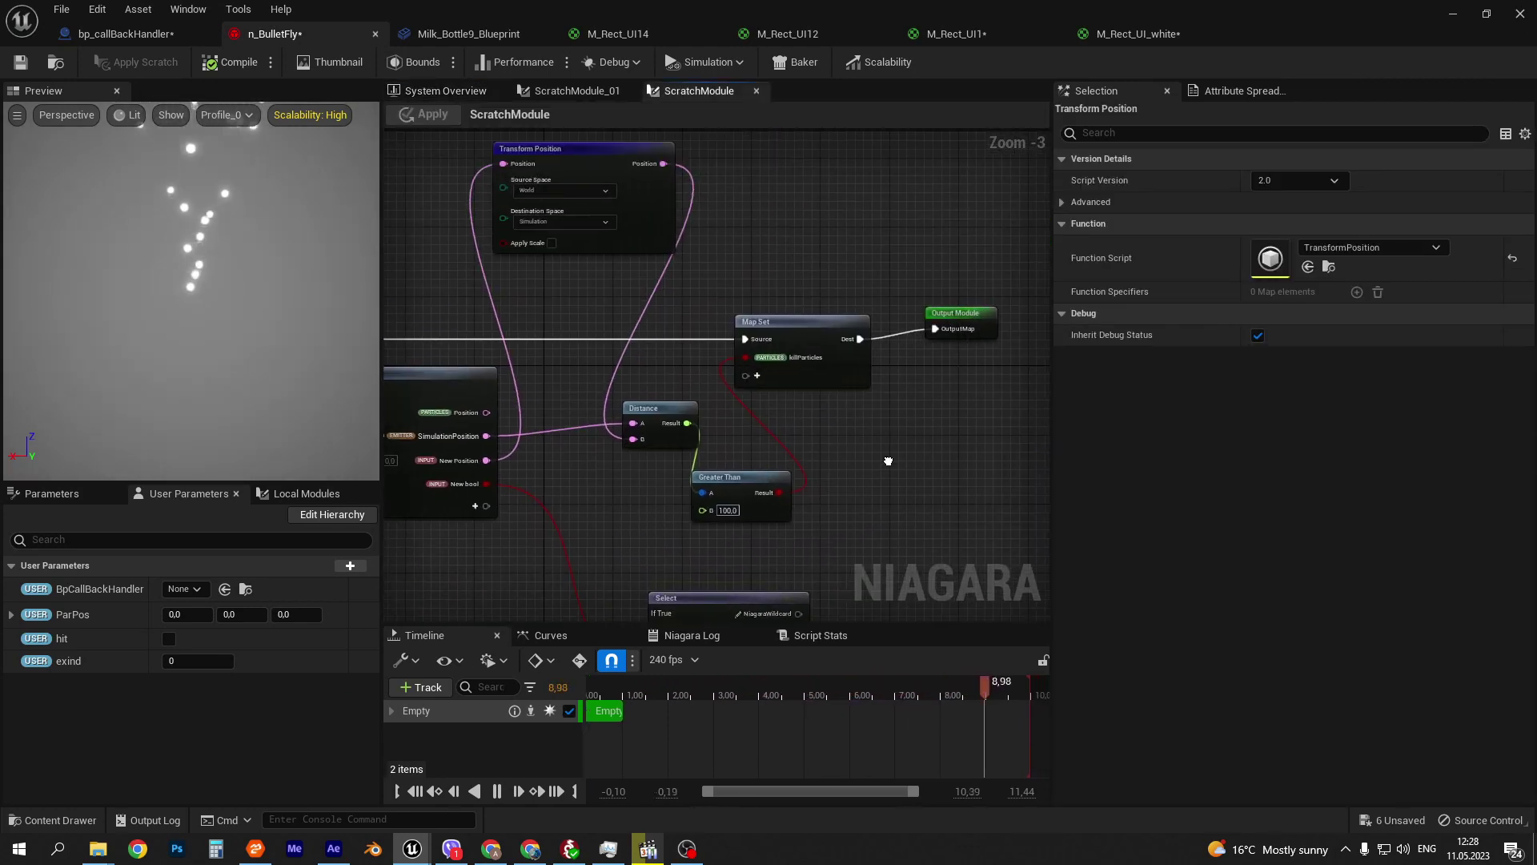
{"action": "left_click", "coordinate": [124, 33]}
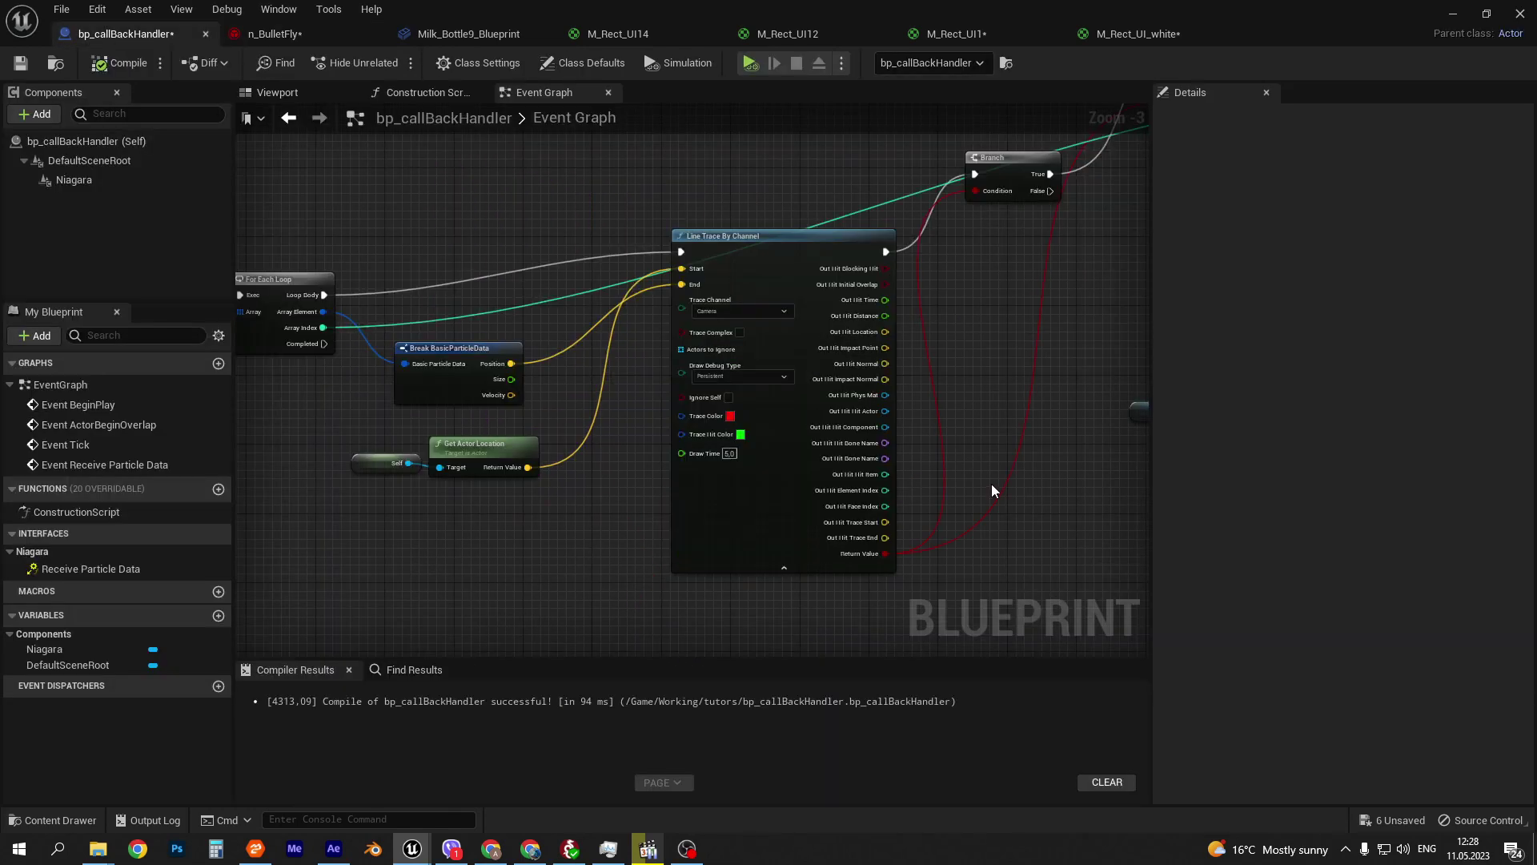